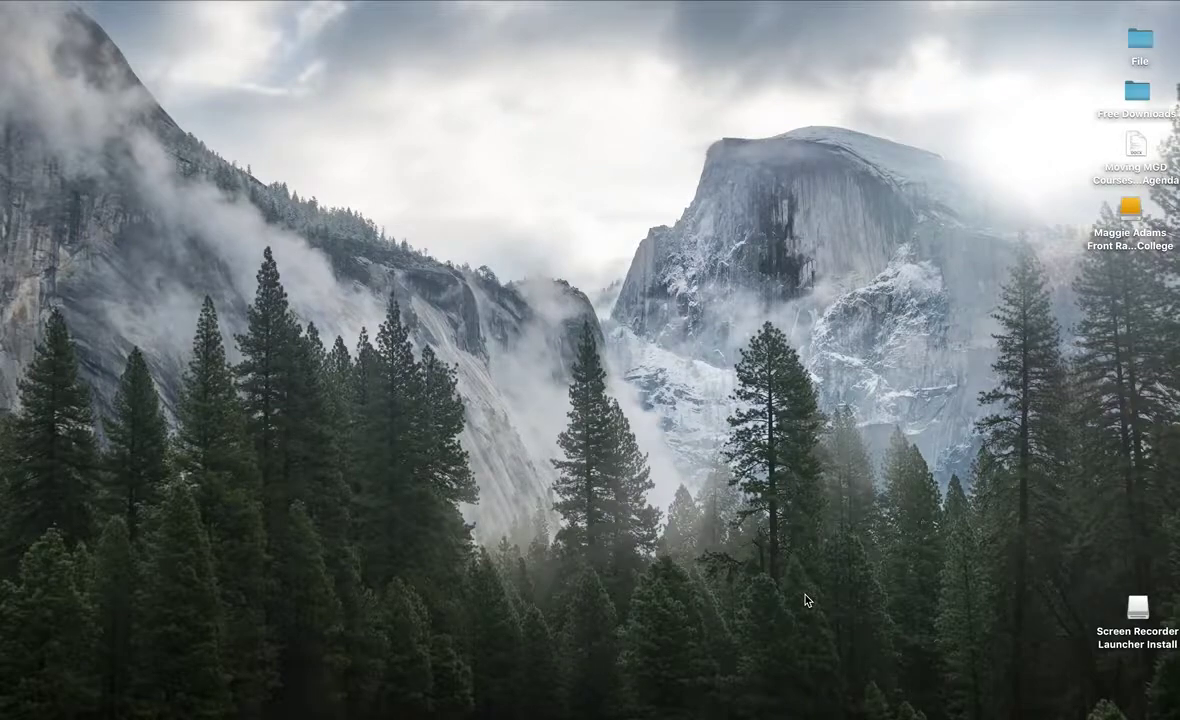
# Switch to Adobe Illustrator 2020 and create a new 700 x 700 px document with one artboard.
pyautogui.moveTo(860, 712)
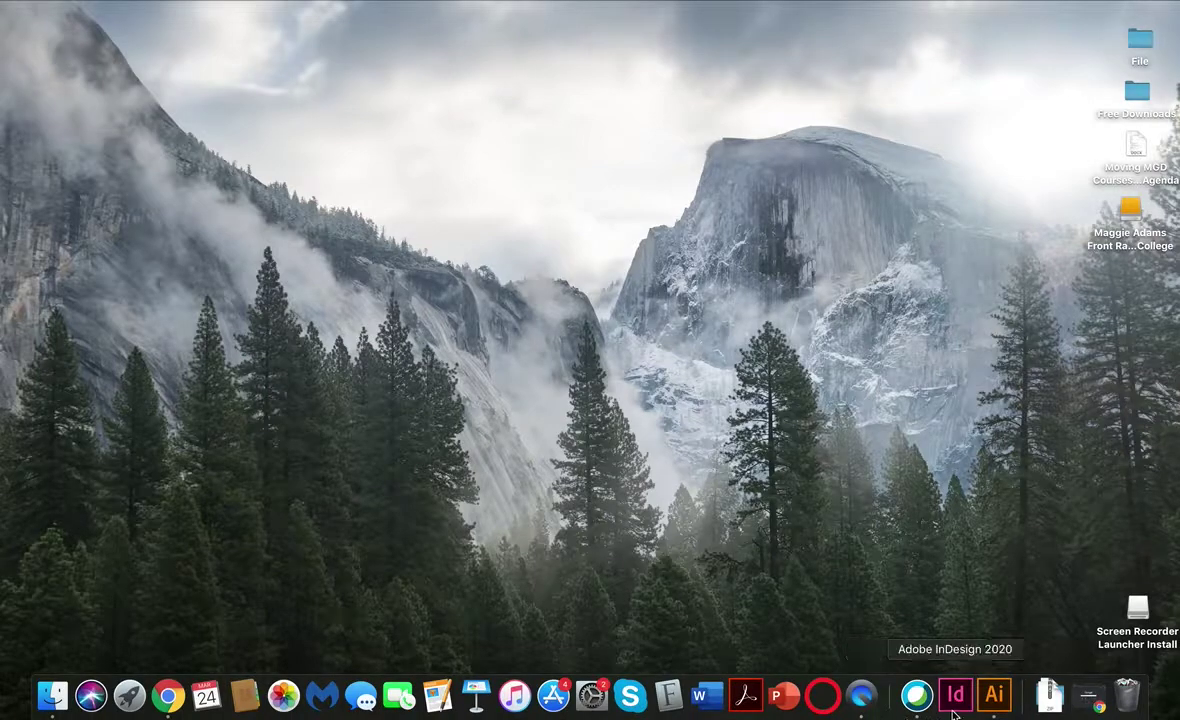
pyautogui.click(993, 697)
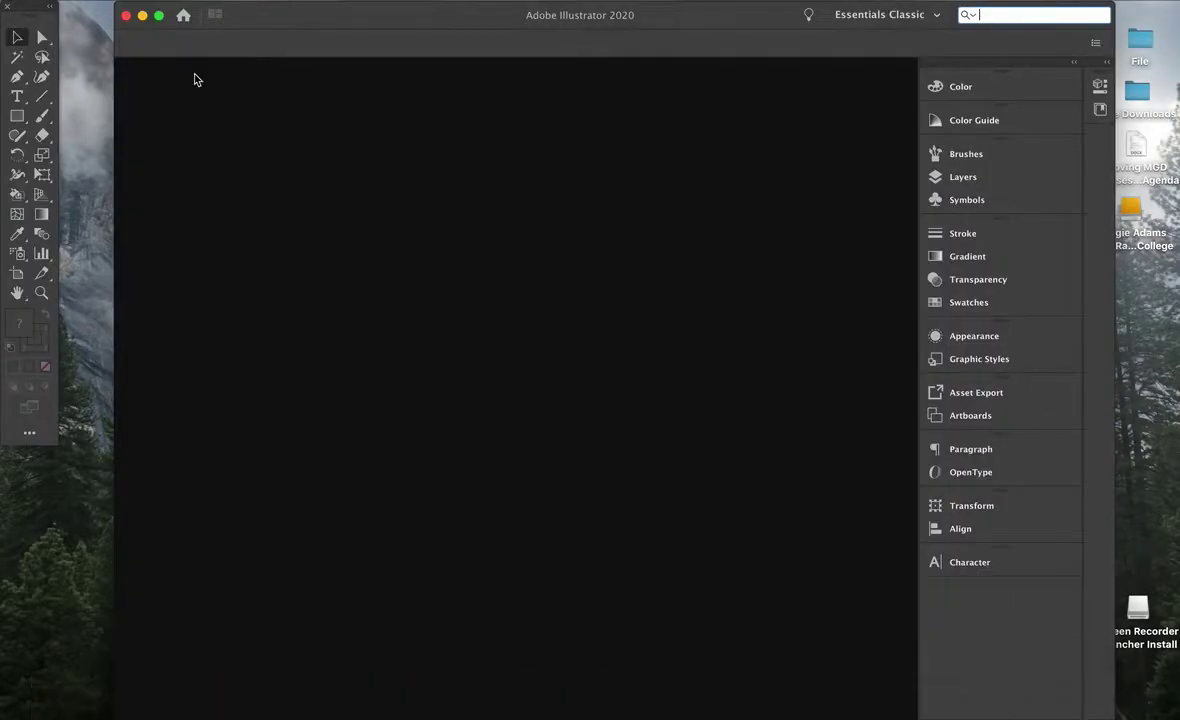
pyautogui.click(140, 2)
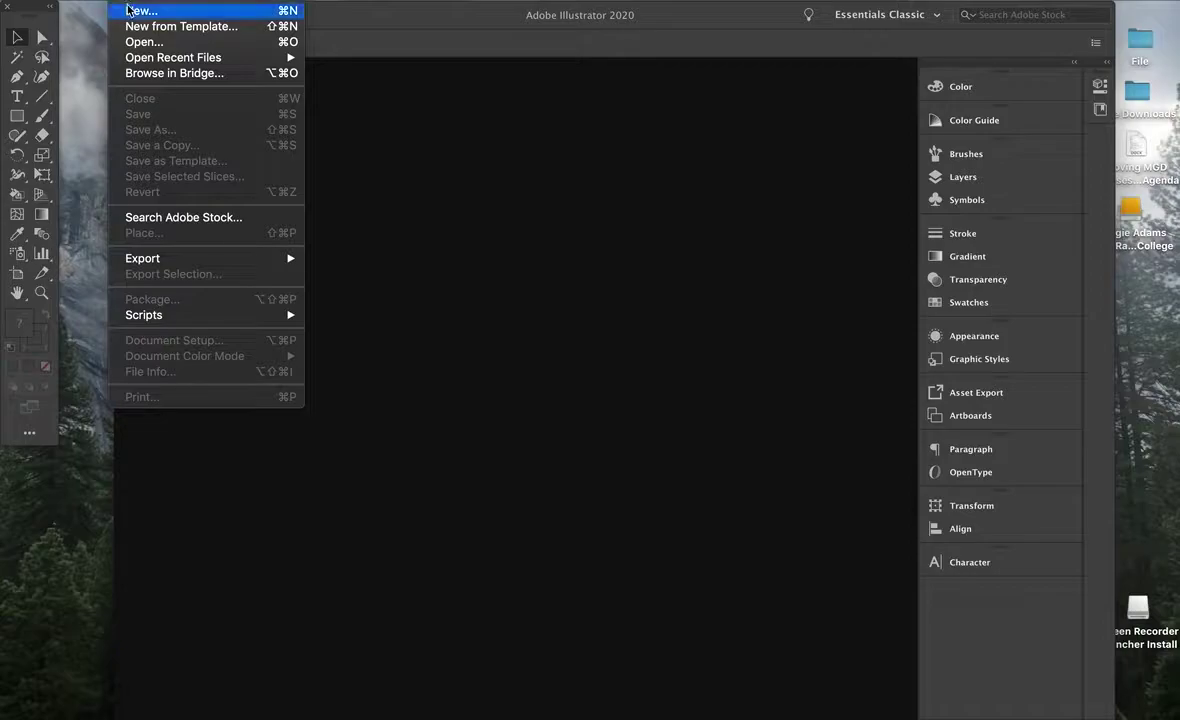
pyautogui.click(128, 10)
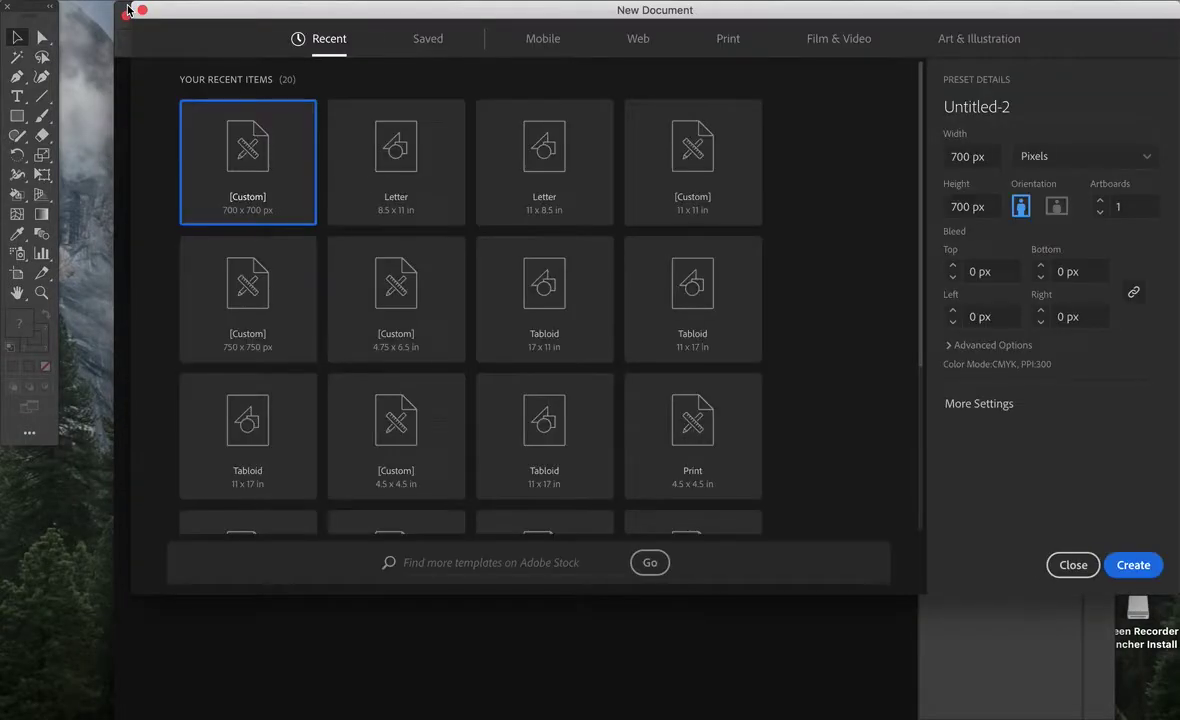
pyautogui.moveTo(812, 12); pyautogui.dragTo(782, 14)
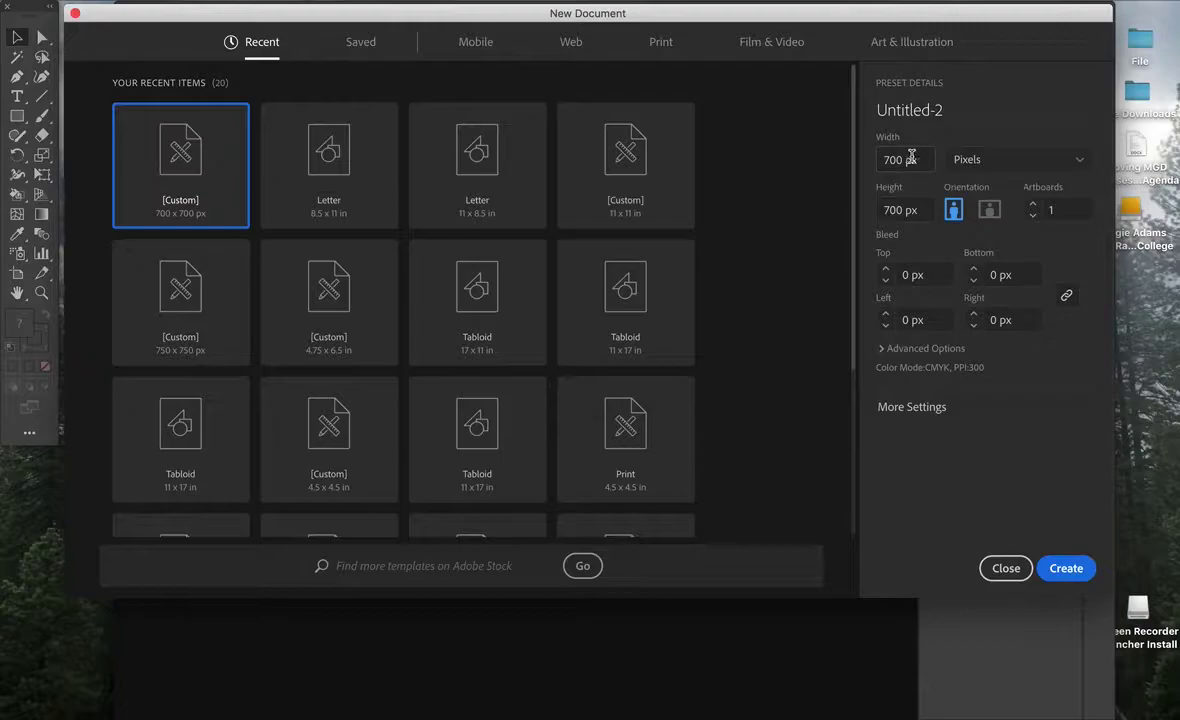
pyautogui.click(995, 162)
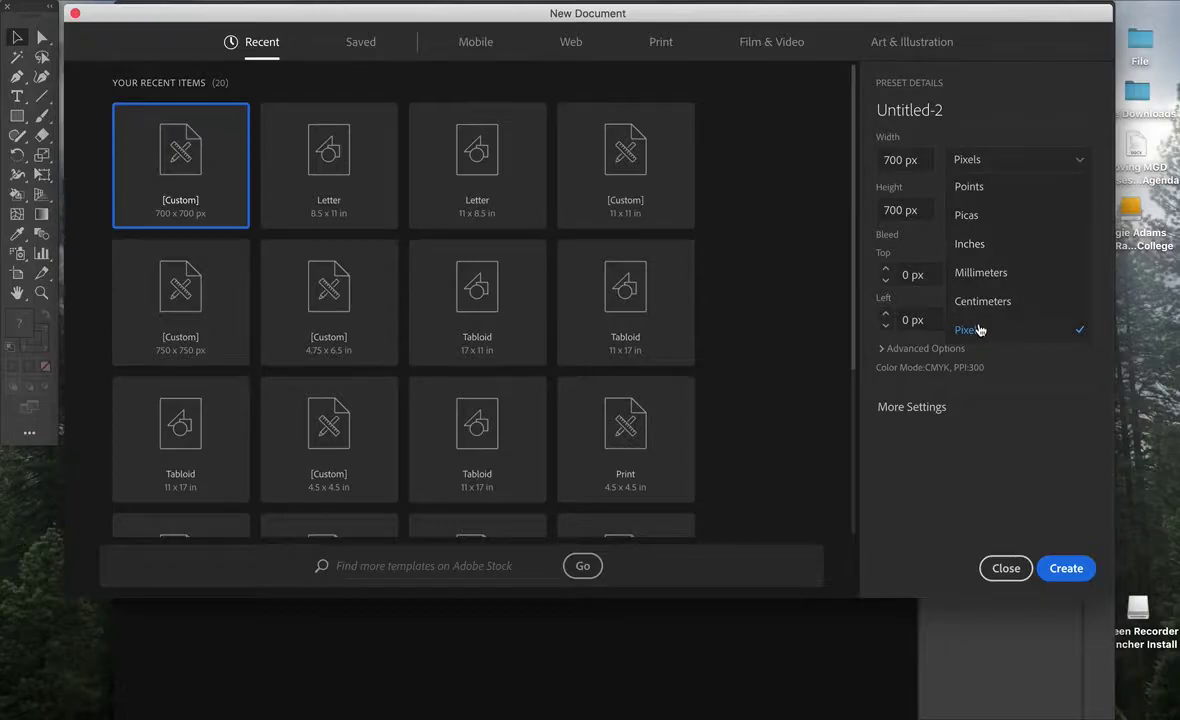
pyautogui.click(967, 433)
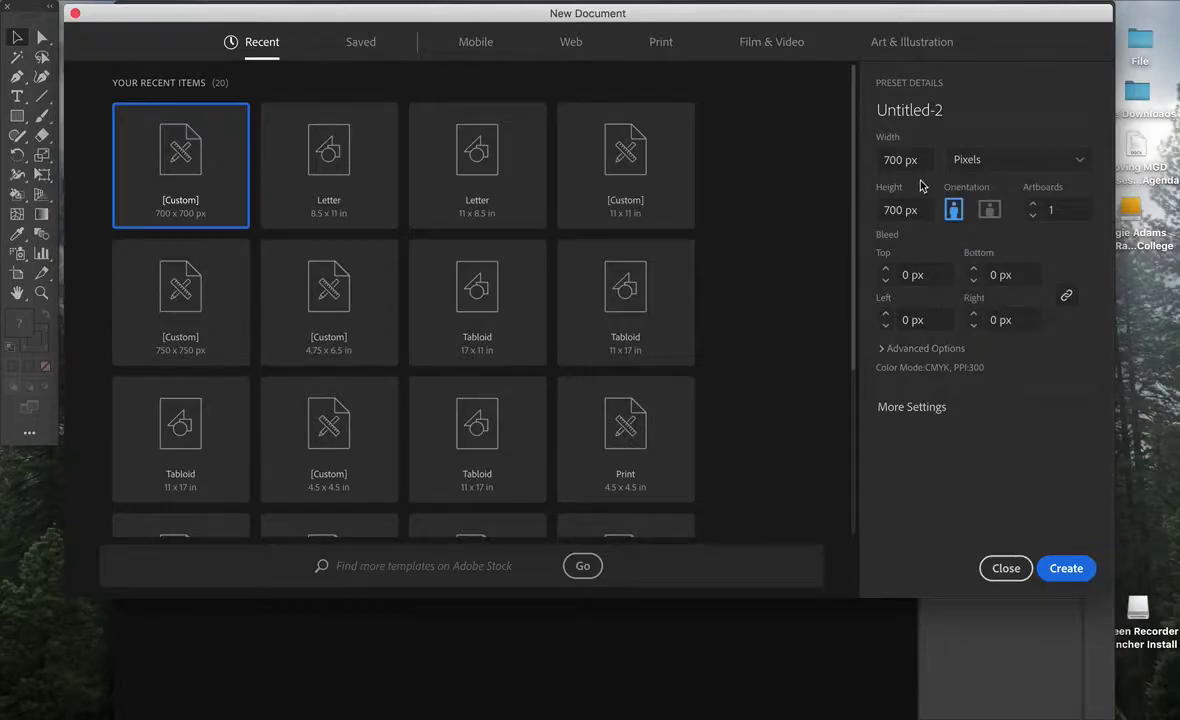
pyautogui.click(1065, 572)
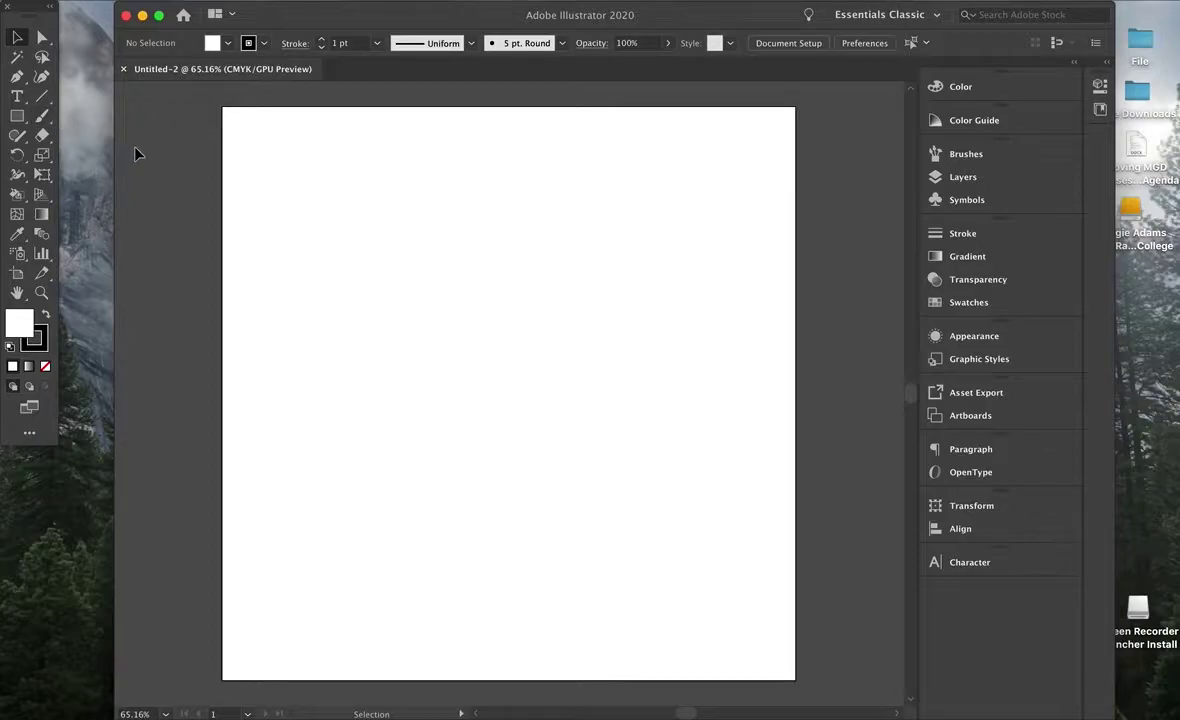
# Draw a 700 x 700 px rectangle starting from the artboard's upper-left corner.
pyautogui.press('m')
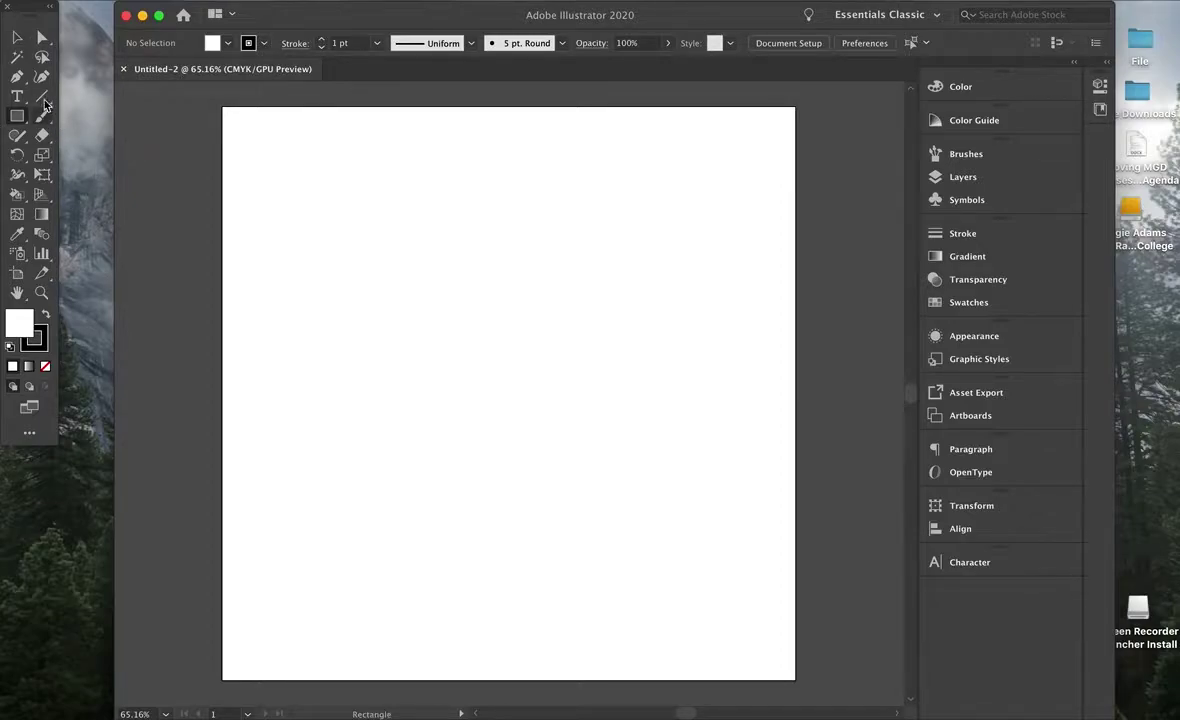
pyautogui.click(222, 106)
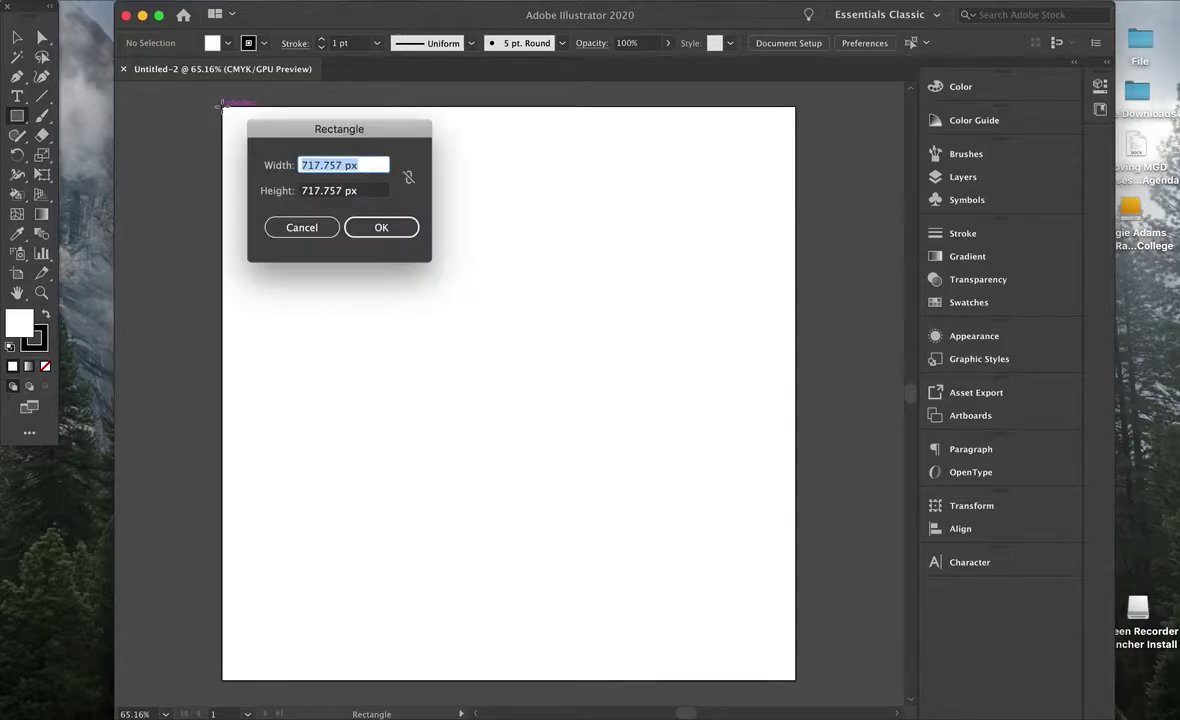
pyautogui.write('700')
pyautogui.doubleClick(312, 190)
pyautogui.write('700')
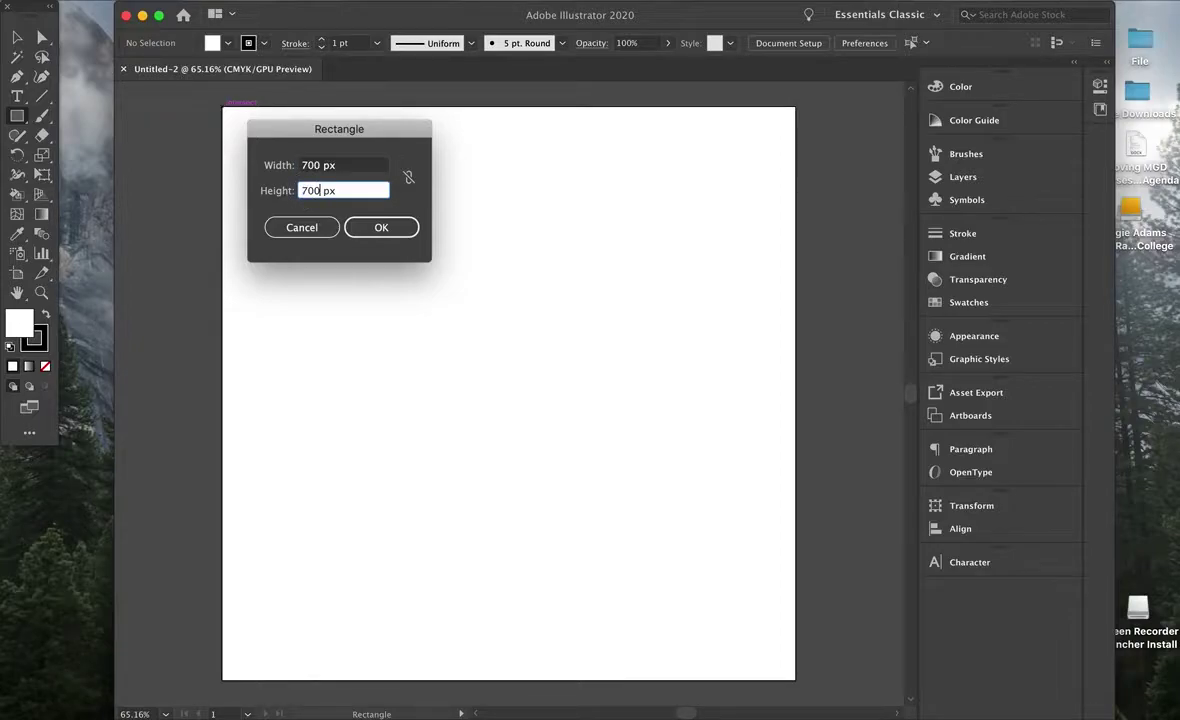
pyautogui.click(398, 233)
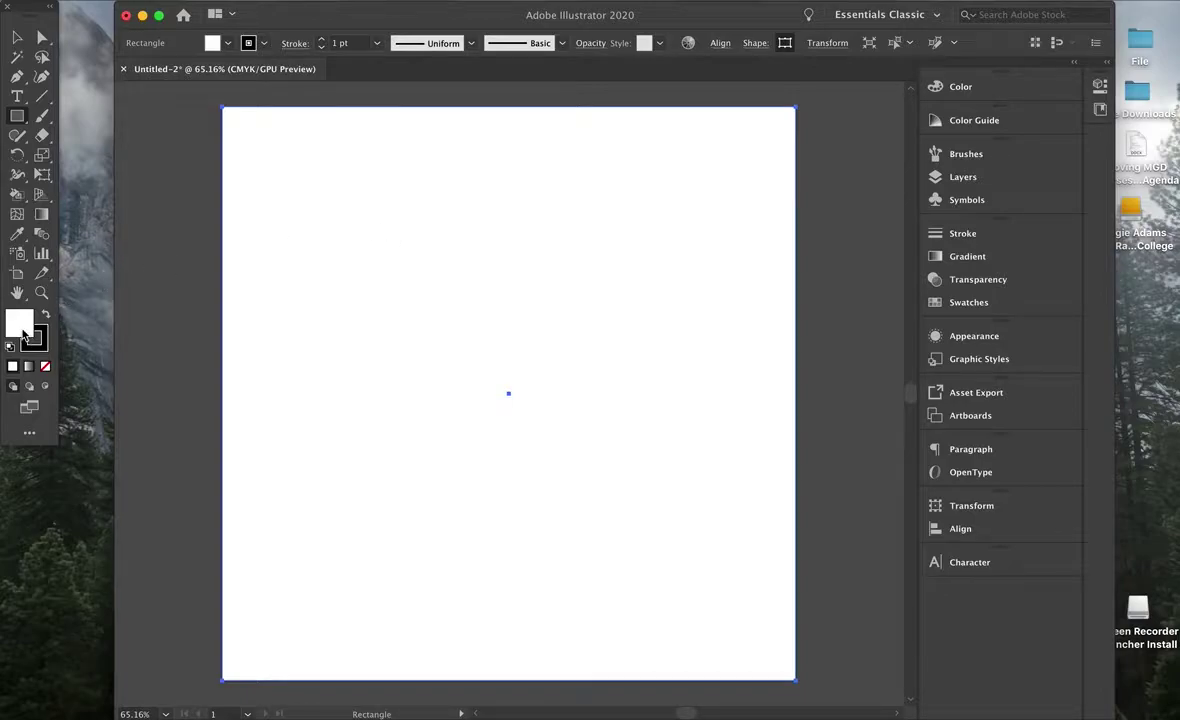
# Set the rectangle's fill and stroke to none.
pyautogui.click(45, 367)
pyautogui.click(37, 341)
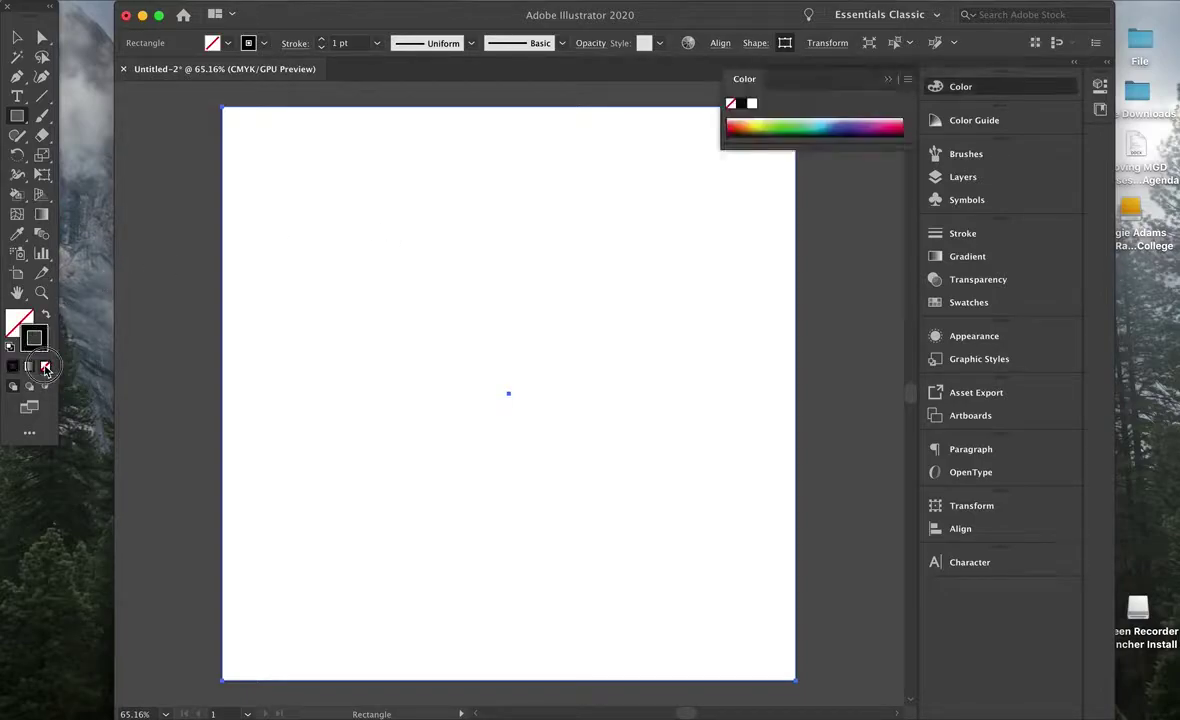
pyautogui.click(45, 367)
# Nudge the rectangle slightly to align its corner with the artboard's upper-left corner, and deselect it.
pyautogui.click(42, 294)
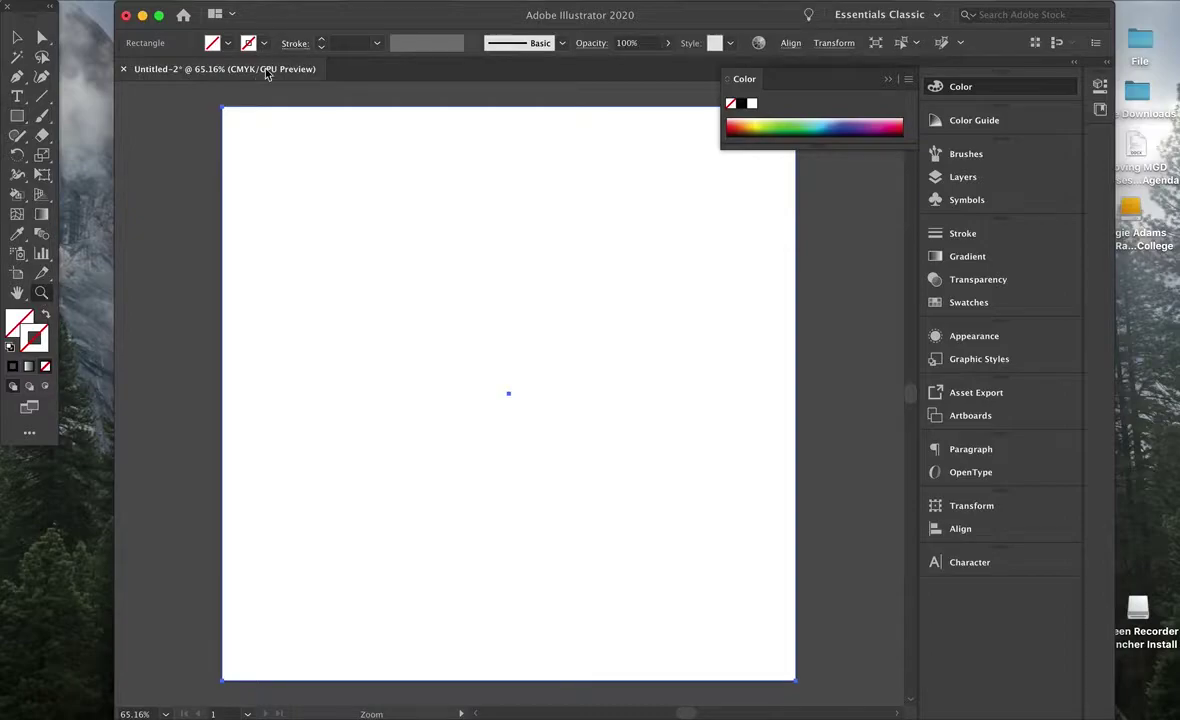
pyautogui.click(212, 97)
pyautogui.moveTo(320, 198); pyautogui.dragTo(703, 506)
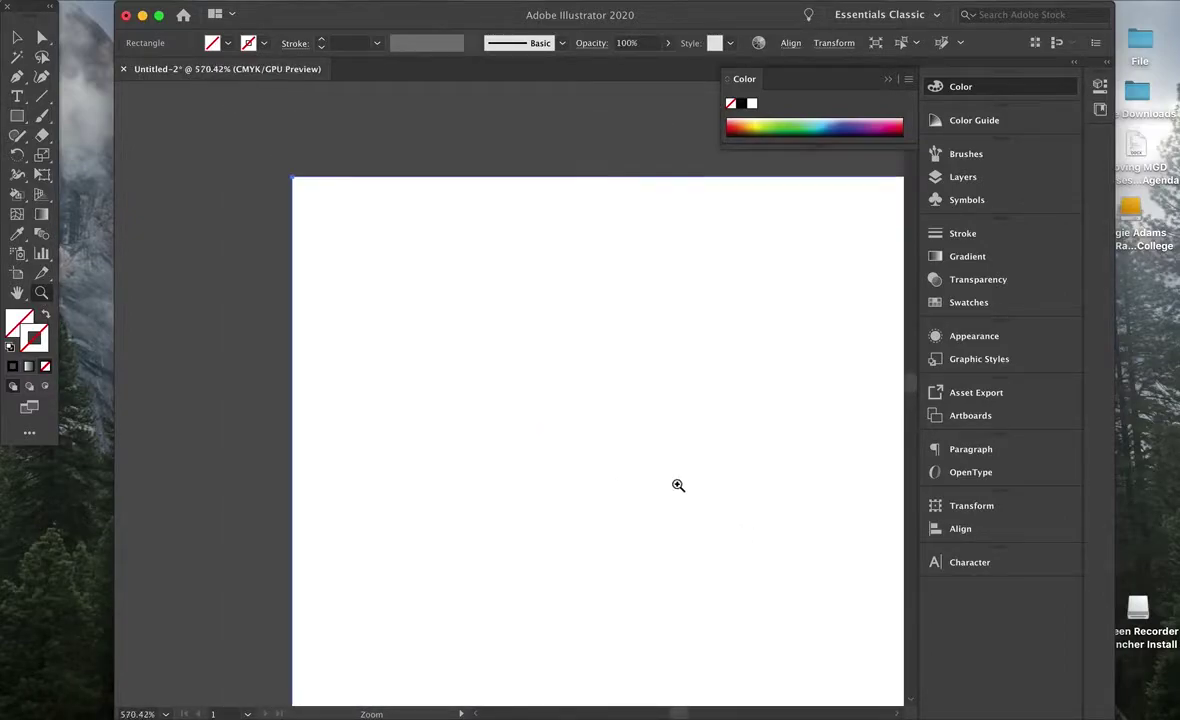
pyautogui.moveTo(398, 276); pyautogui.dragTo(666, 464)
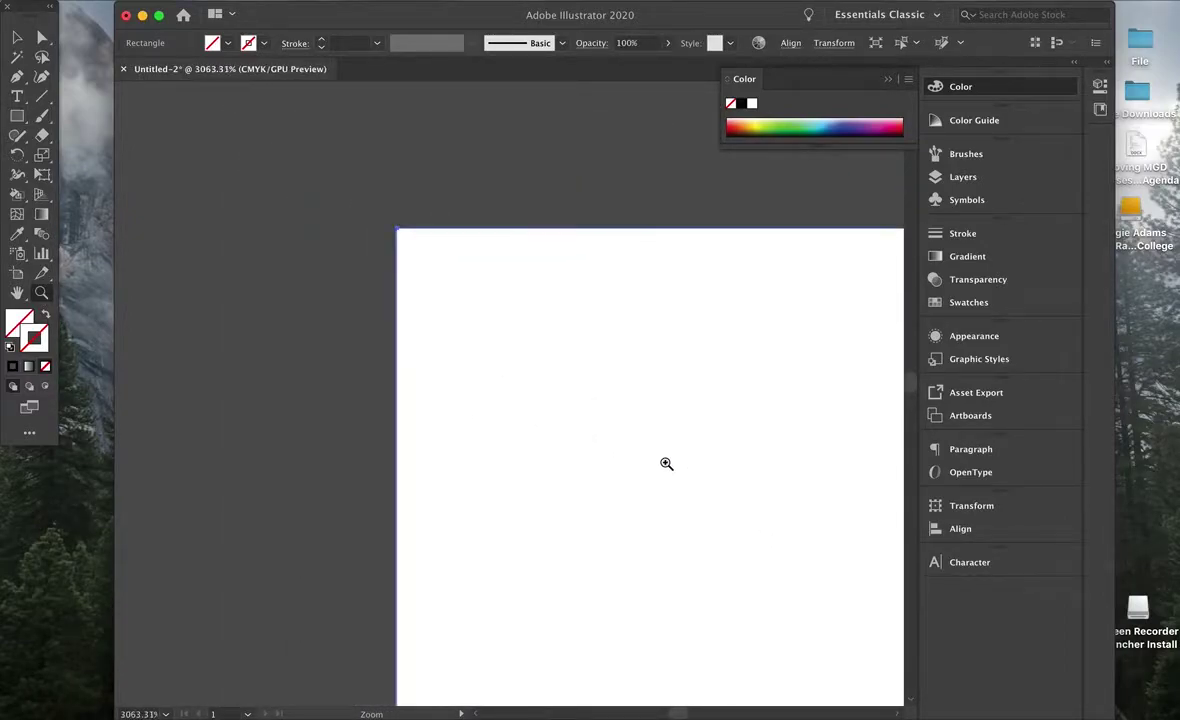
pyautogui.click(513, 334)
pyautogui.moveTo(513, 334); pyautogui.dragTo(724, 443)
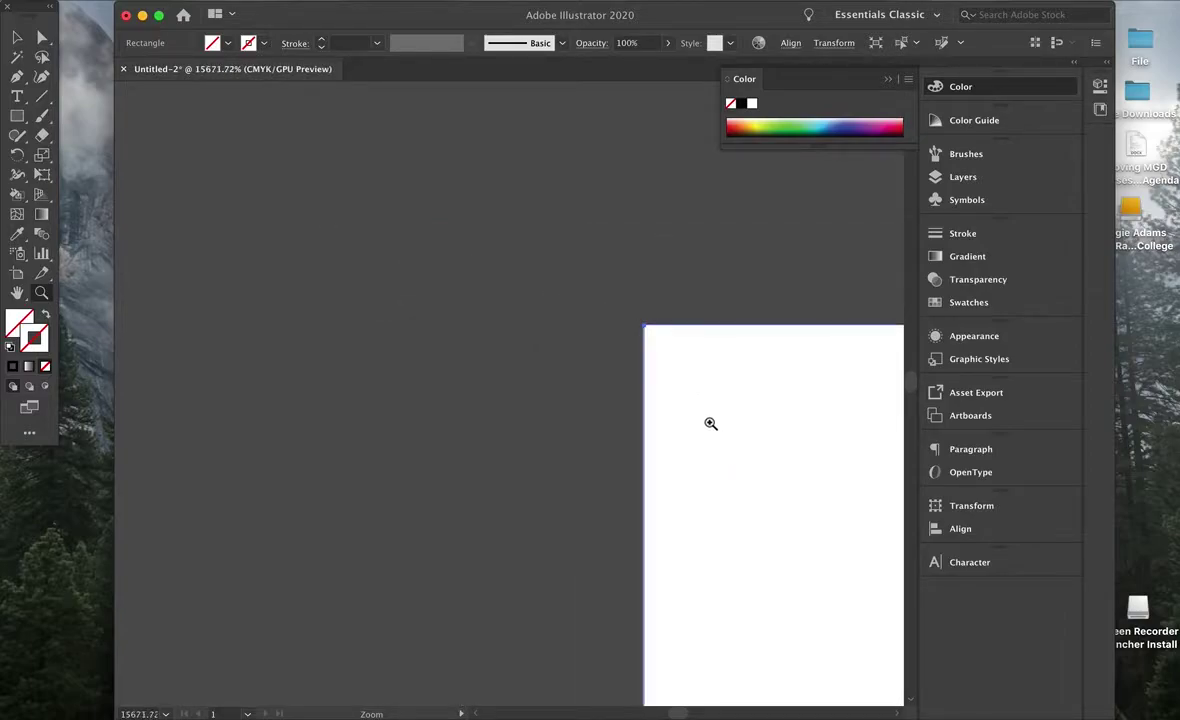
pyautogui.click(18, 42)
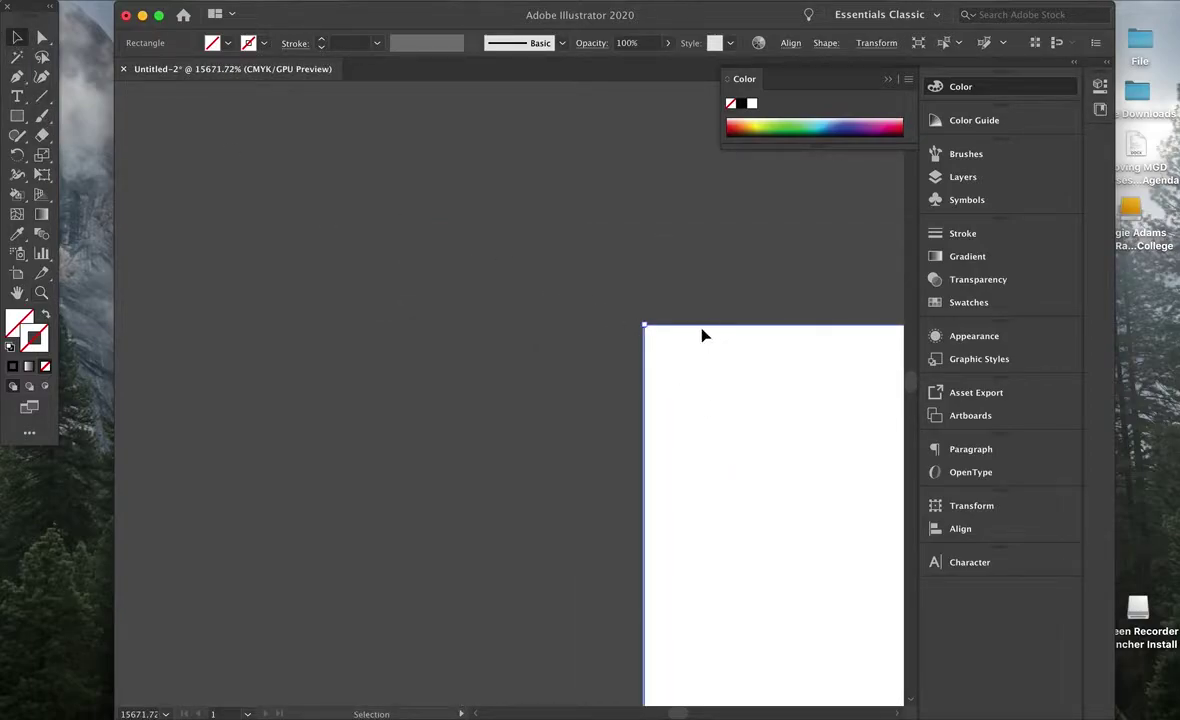
pyautogui.moveTo(703, 329)
pyautogui.mouseDown()
pyautogui.moveTo(702, 362)
pyautogui.moveTo(700, 332)
pyautogui.mouseUp()
pyautogui.click(674, 289)
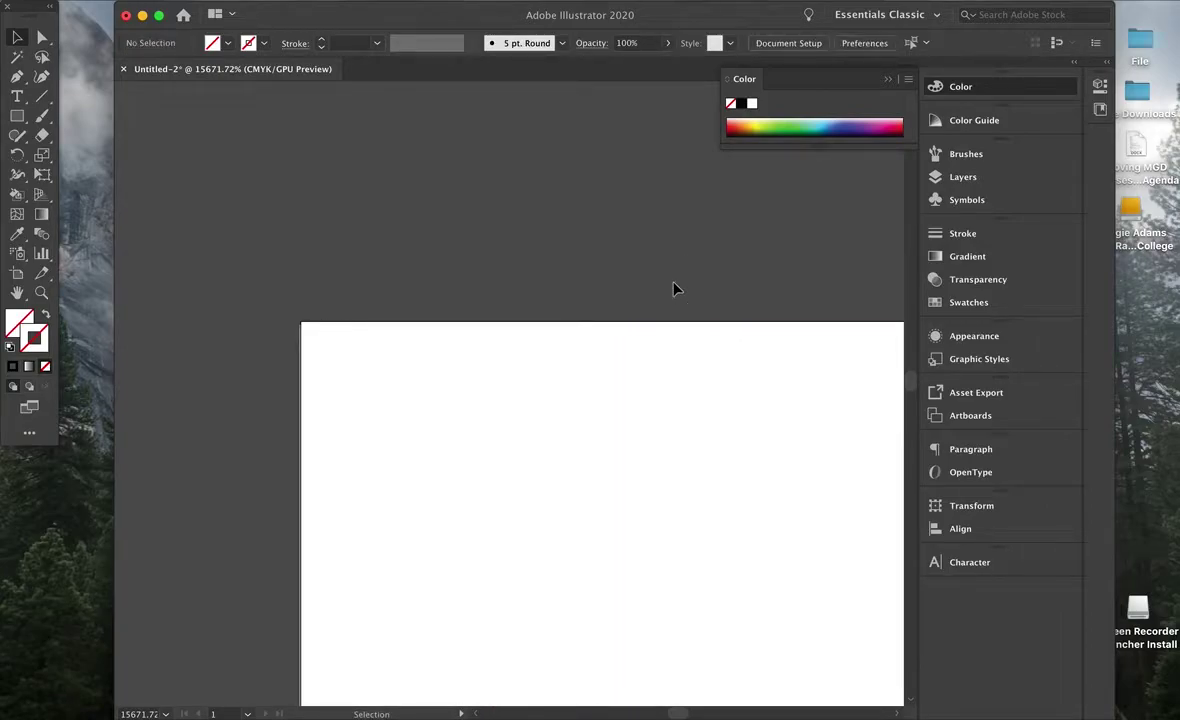
pyautogui.press('super+0')
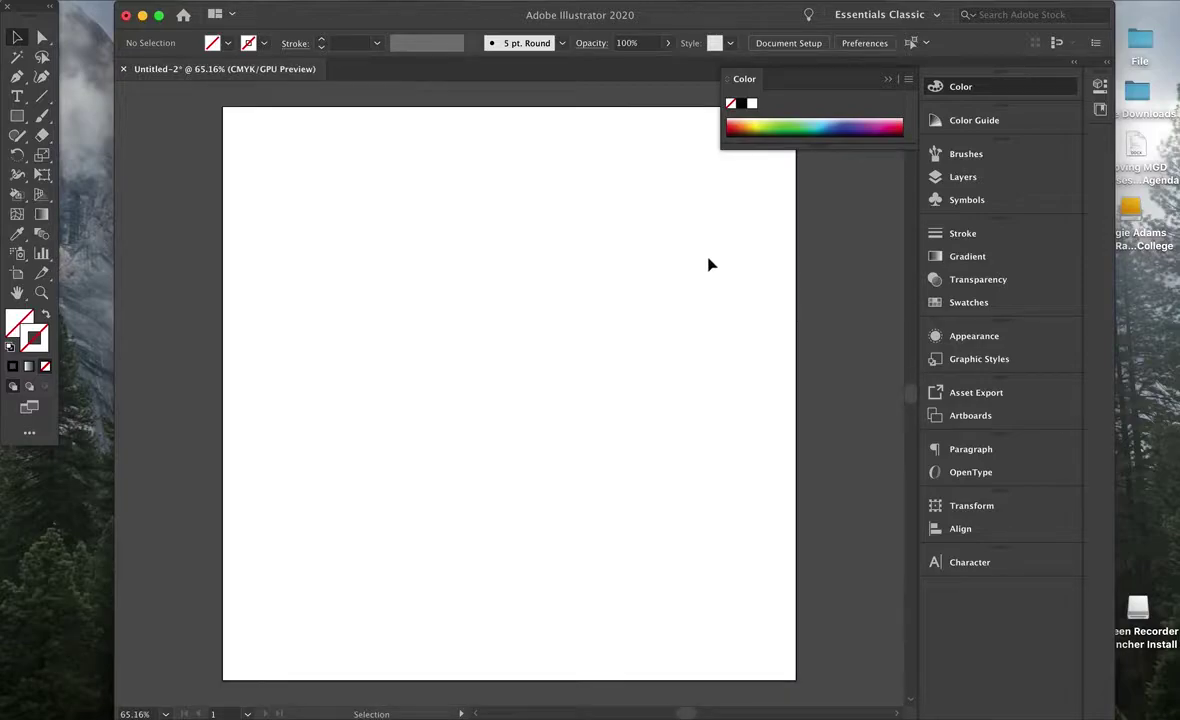
pyautogui.click(980, 89)
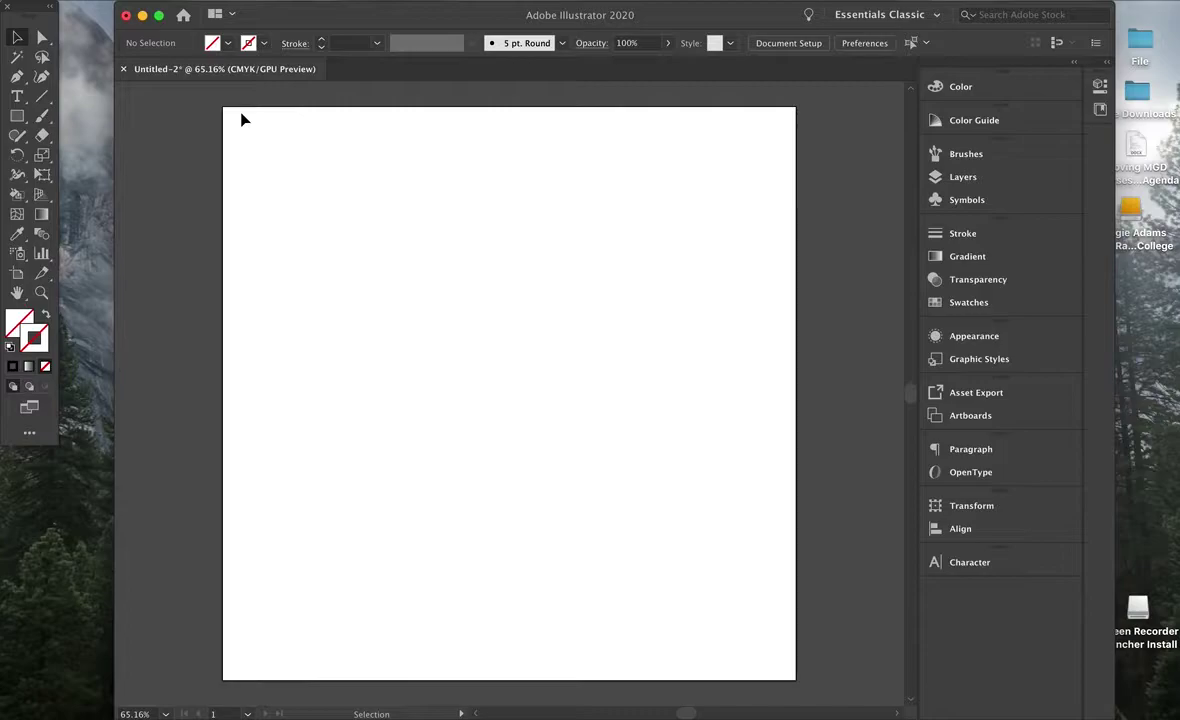
# Split the rectangle into a grid of 70 rows and 70 columns without adding guides.
pyautogui.moveTo(266, 122); pyautogui.dragTo(233, 99)
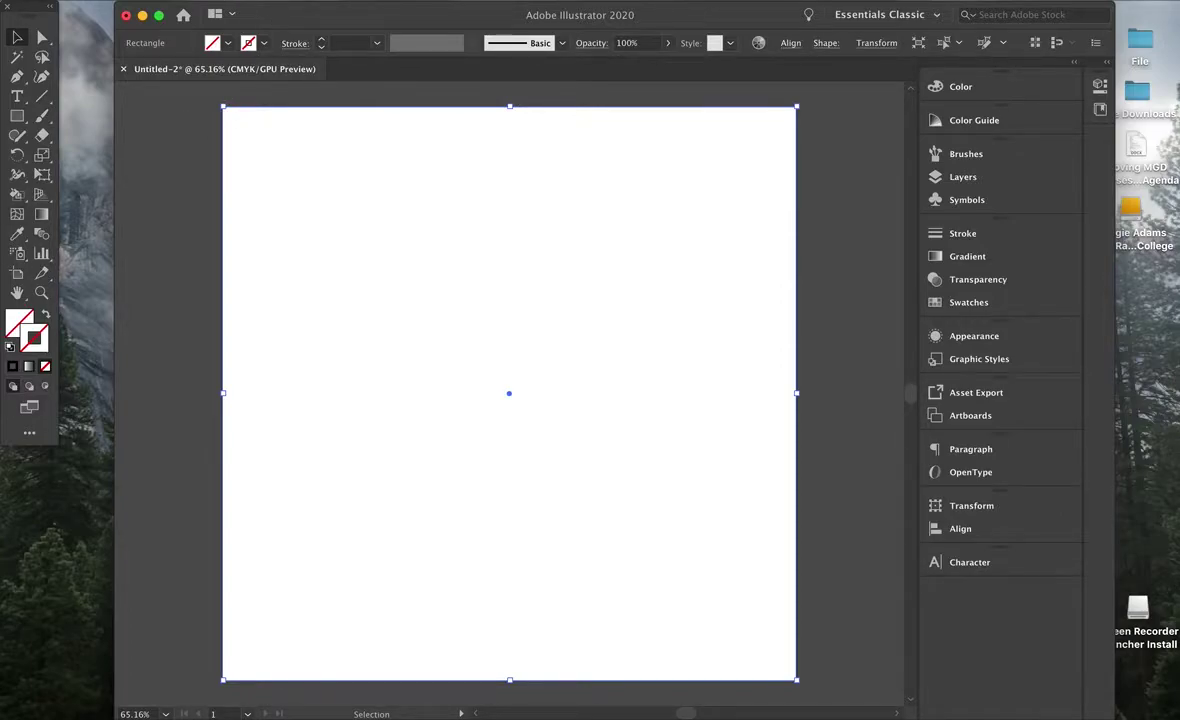
pyautogui.click(196, 2)
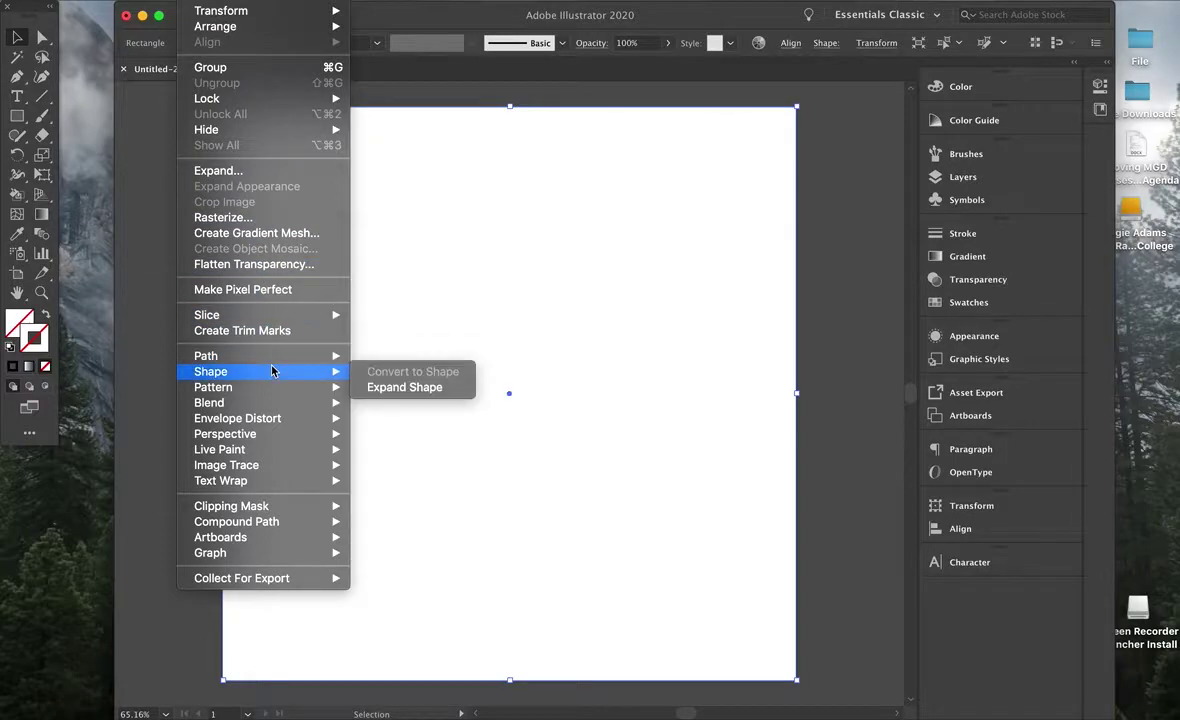
pyautogui.moveTo(273, 358)
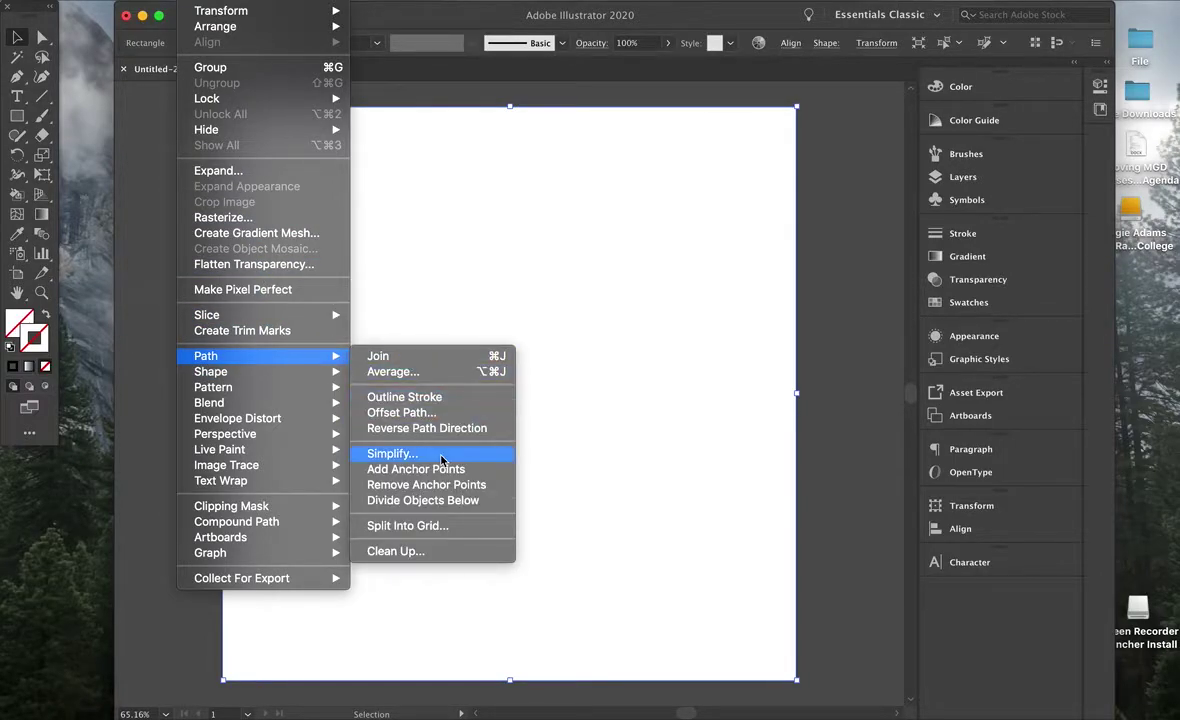
pyautogui.click(442, 527)
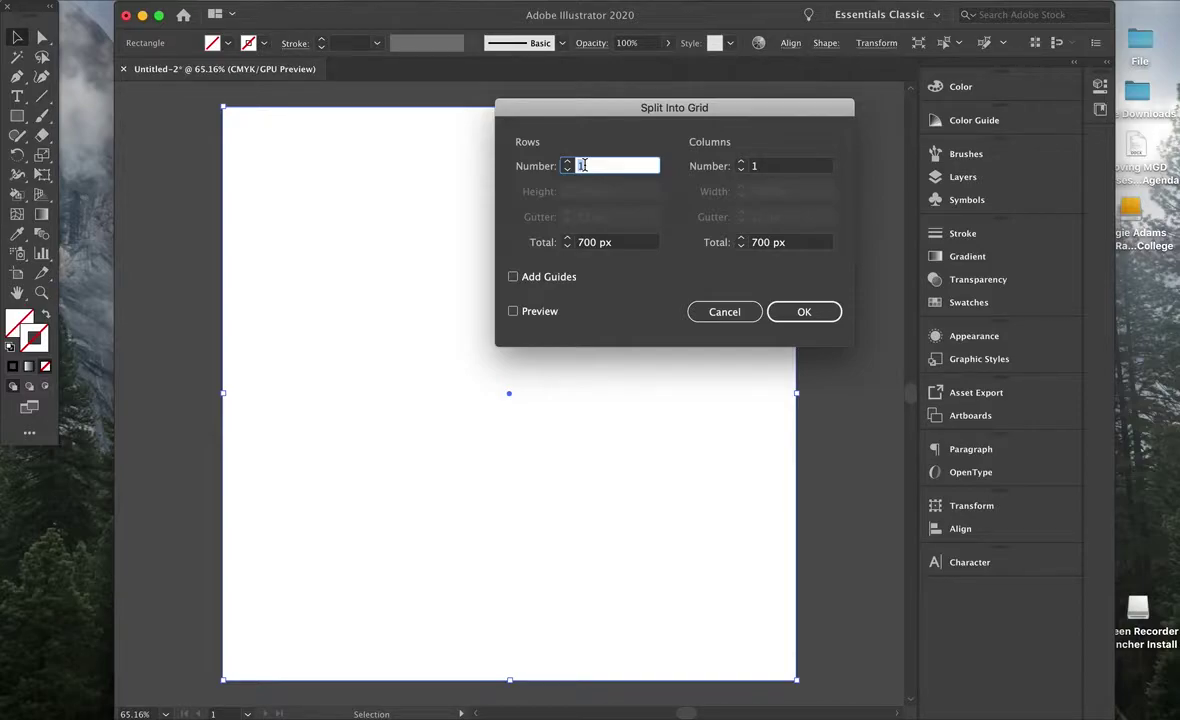
pyautogui.write('7')
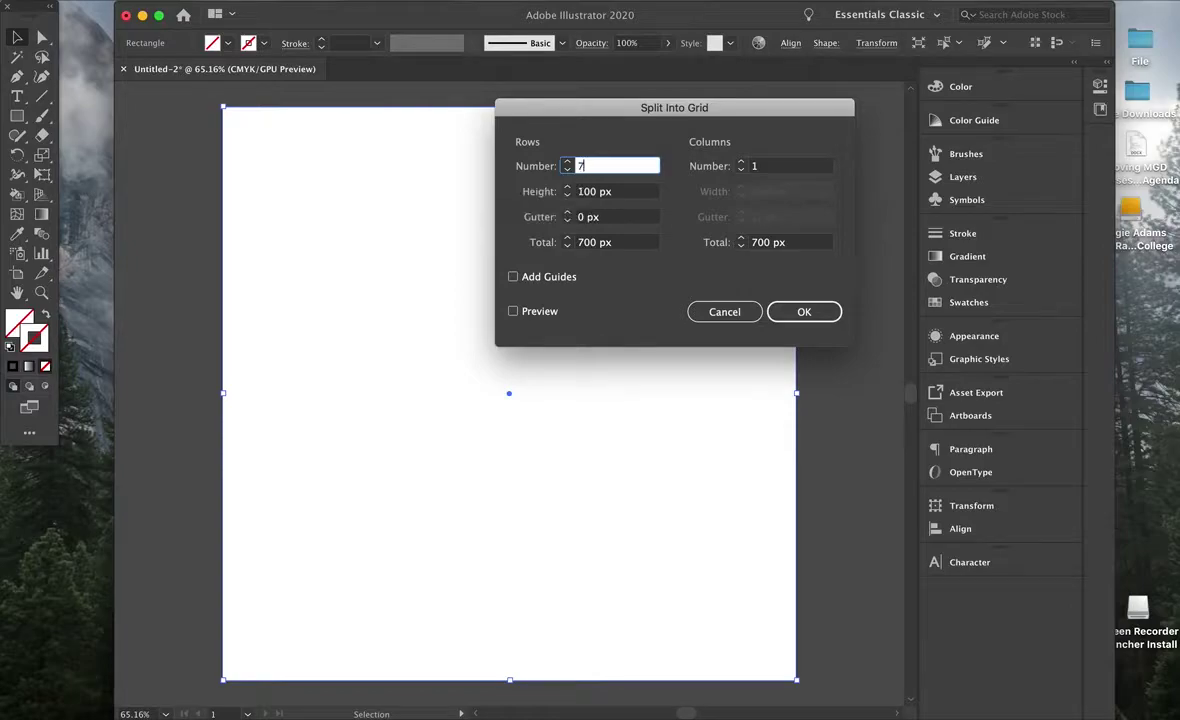
pyautogui.write('0')
pyautogui.click(764, 166)
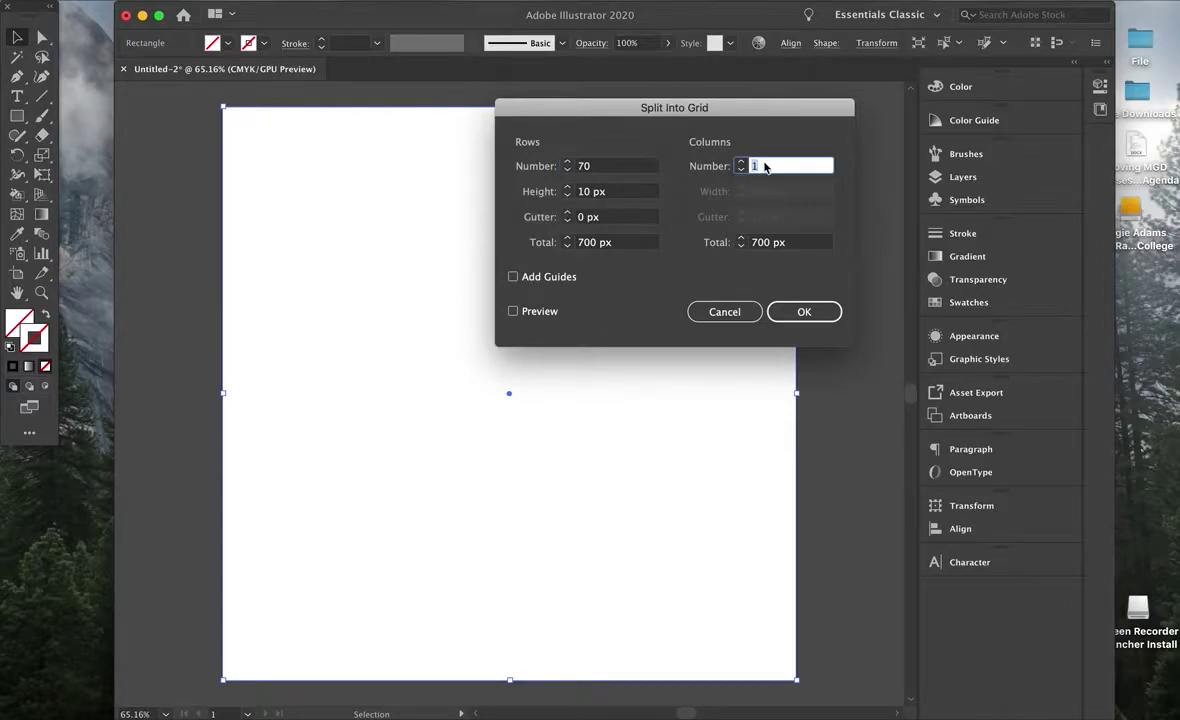
pyautogui.write('70')
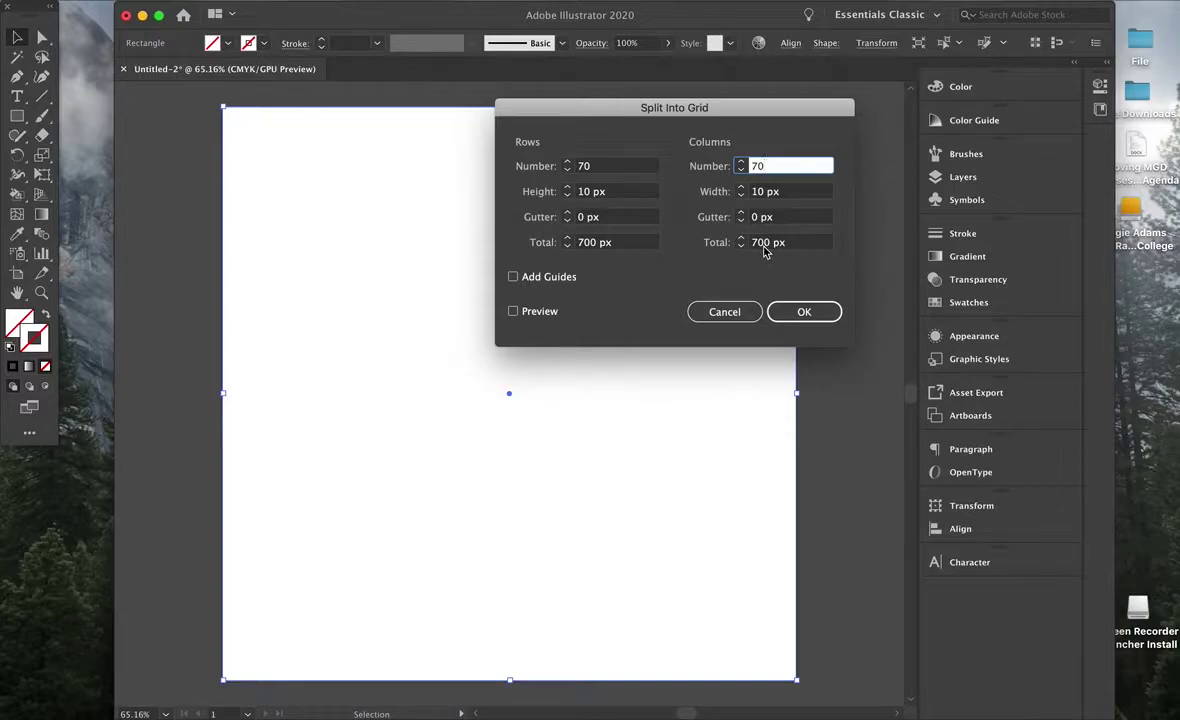
pyautogui.click(790, 312)
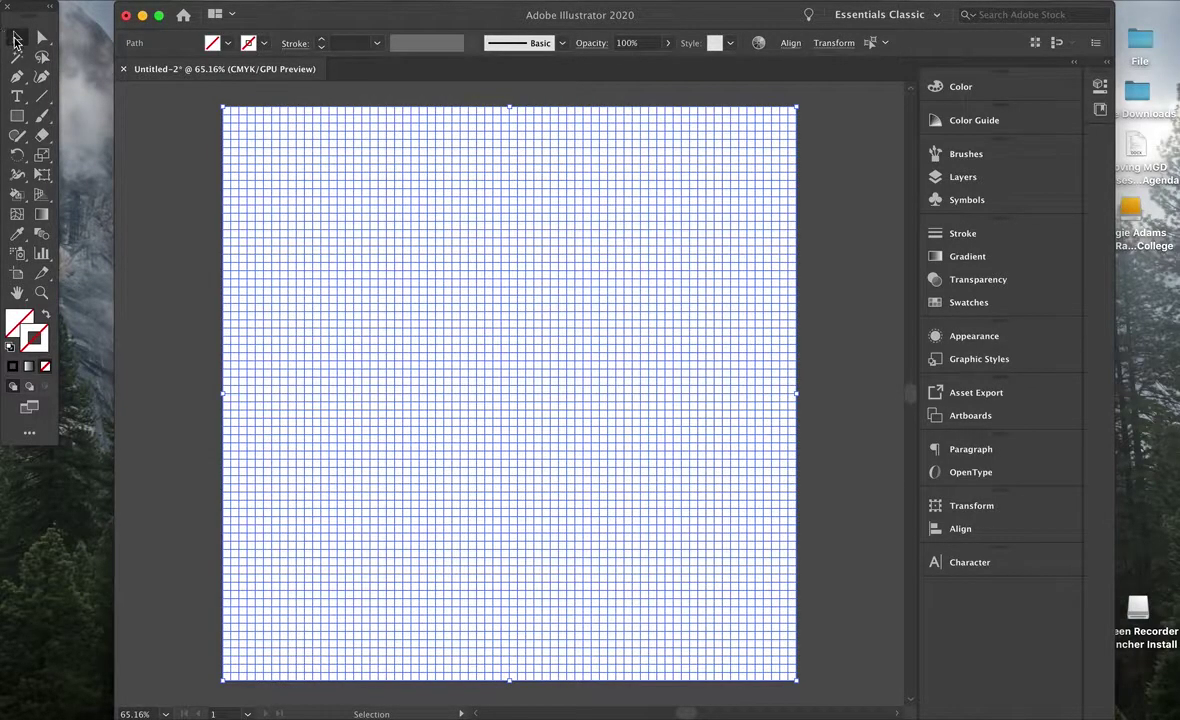
# Copy the selected grid cells and paste them in front.
pyautogui.click(15, 40)
pyautogui.click(152, 0)
pyautogui.click(176, 64)
pyautogui.click(172, 3)
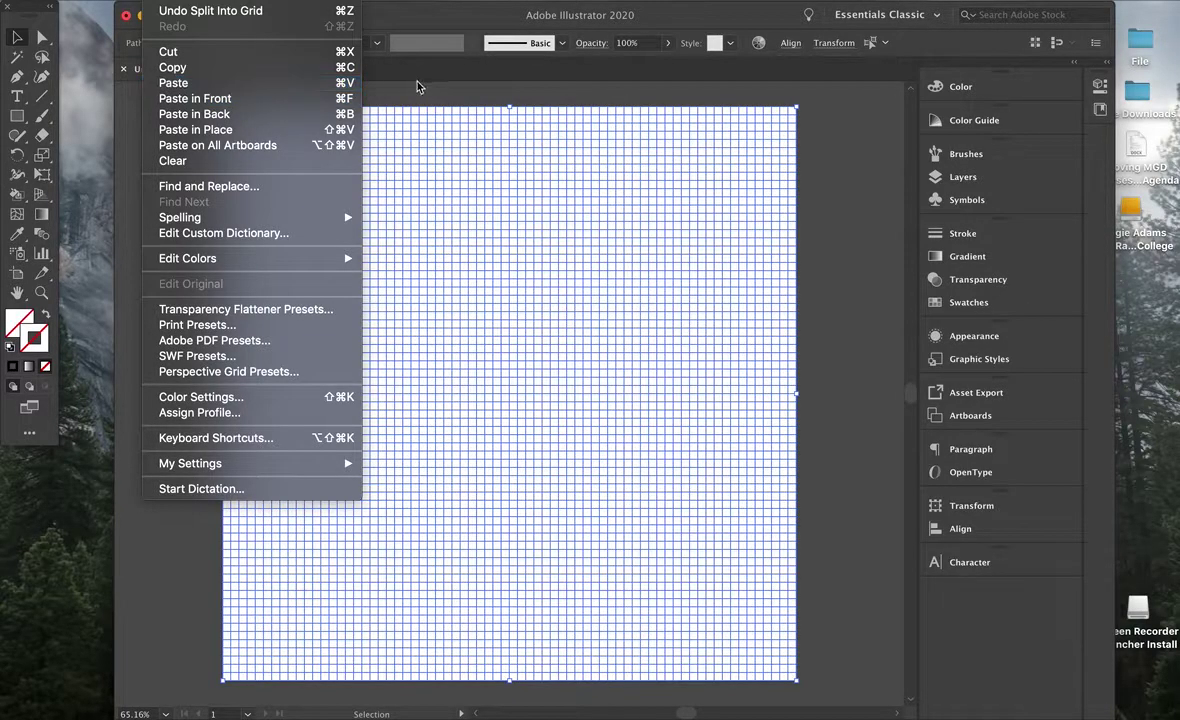
pyautogui.click(325, 99)
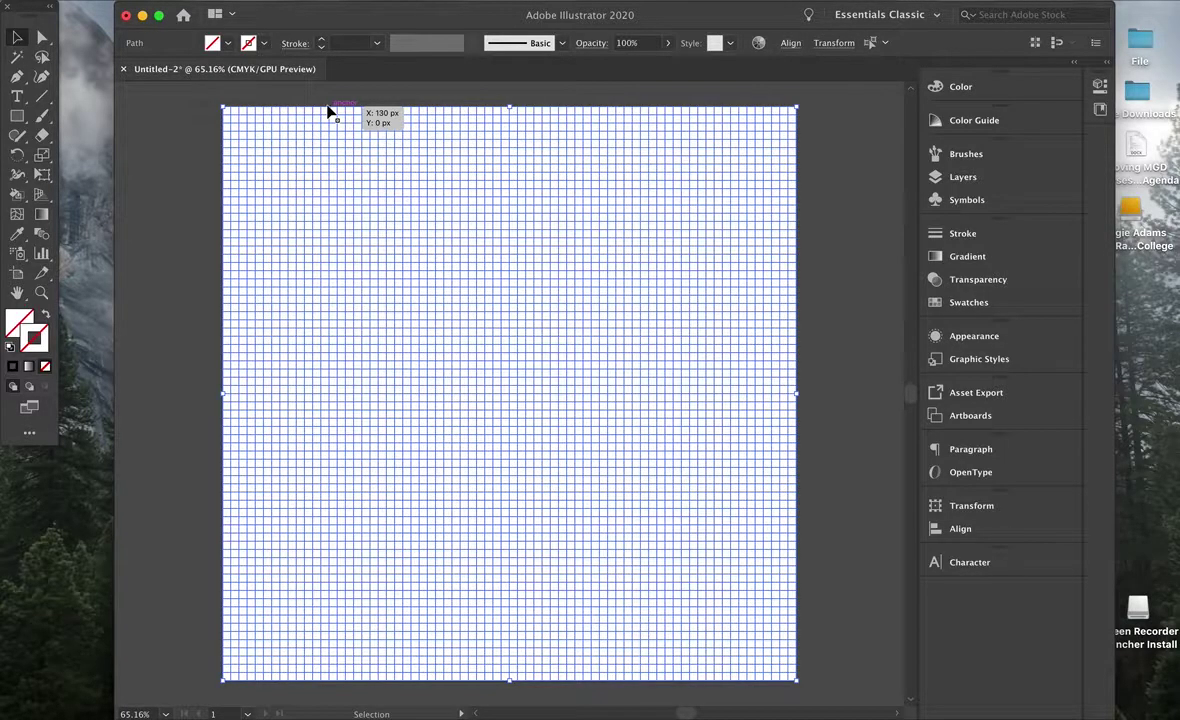
# Rename Layer 1, which holds the grid, as Live Paint.
pyautogui.click(1030, 178)
pyautogui.doubleClick(817, 174)
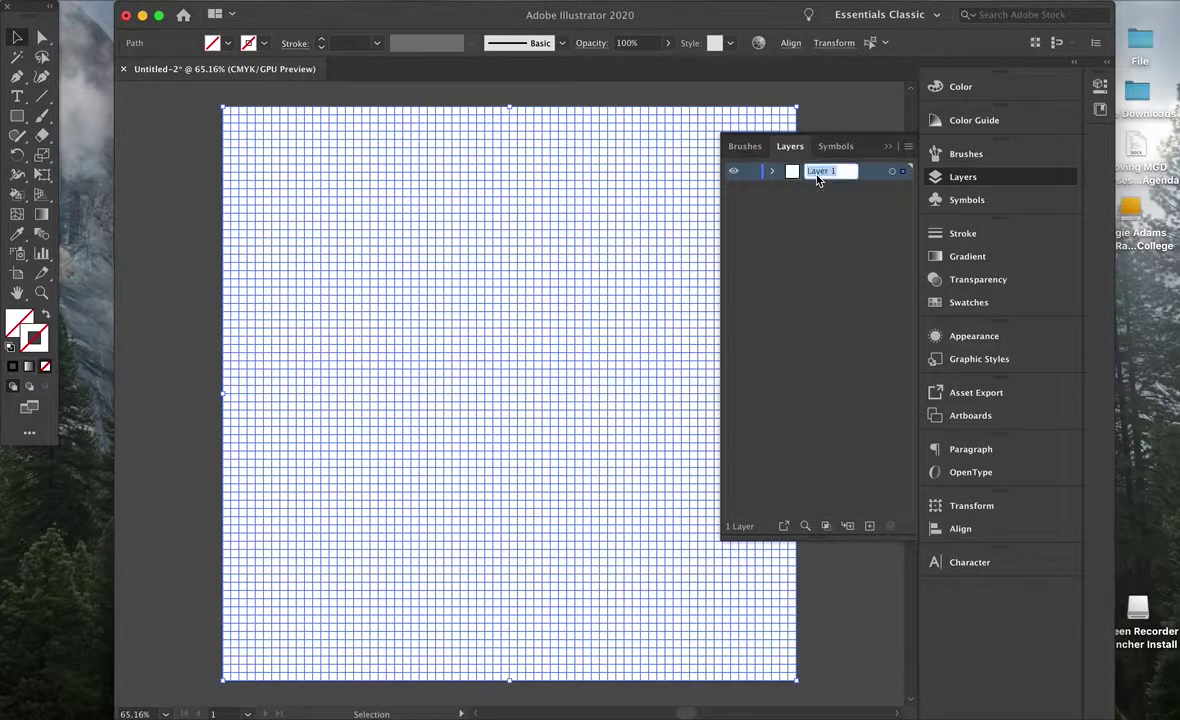
pyautogui.write('Live Paint')
pyautogui.click(859, 176)
# Duplicate the Live Paint layer and give the copy a name beginning with "Live Paint Ex".
pyautogui.click(870, 526)
pyautogui.doubleClick(851, 171)
pyautogui.click(851, 171)
pyautogui.moveTo(850, 171); pyautogui.dragTo(895, 177)
pyautogui.write('Edges')
pyautogui.press('Return')
# Duplicate the uppermost Live Paint layer and rename the copy as Guides.
pyautogui.moveTo(869, 176); pyautogui.dragTo(871, 526)
pyautogui.doubleClick(828, 172)
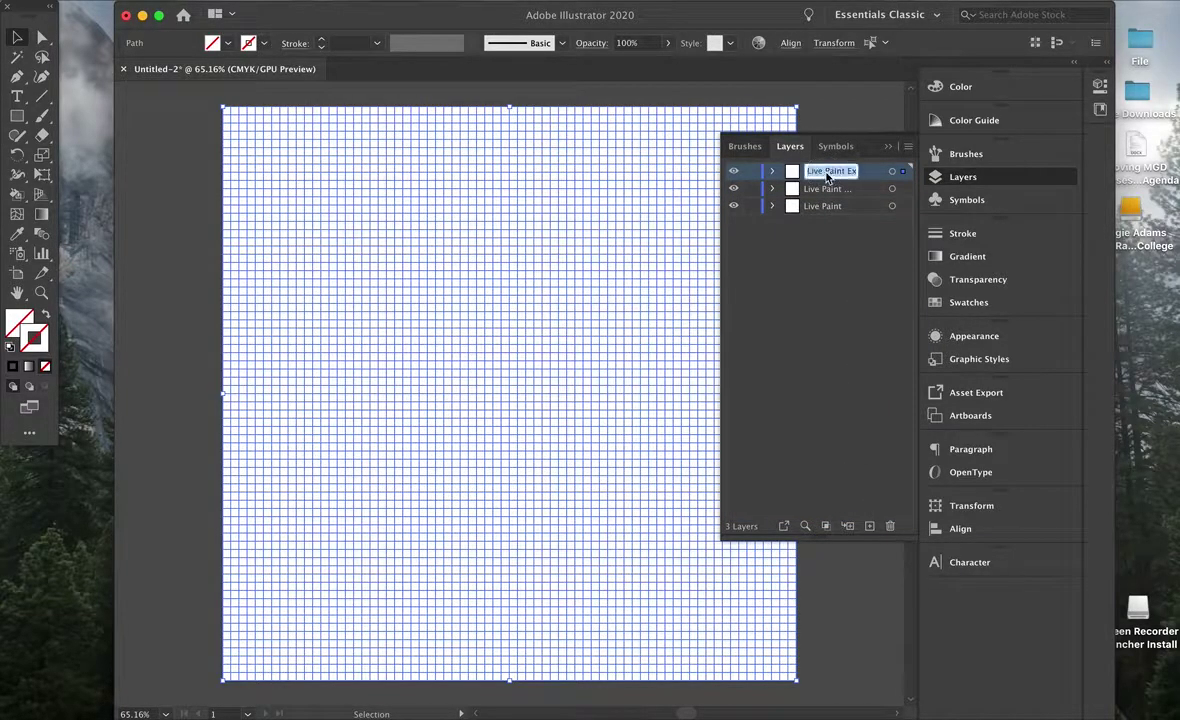
pyautogui.write('C')
pyautogui.write('uides')
pyautogui.click(824, 280)
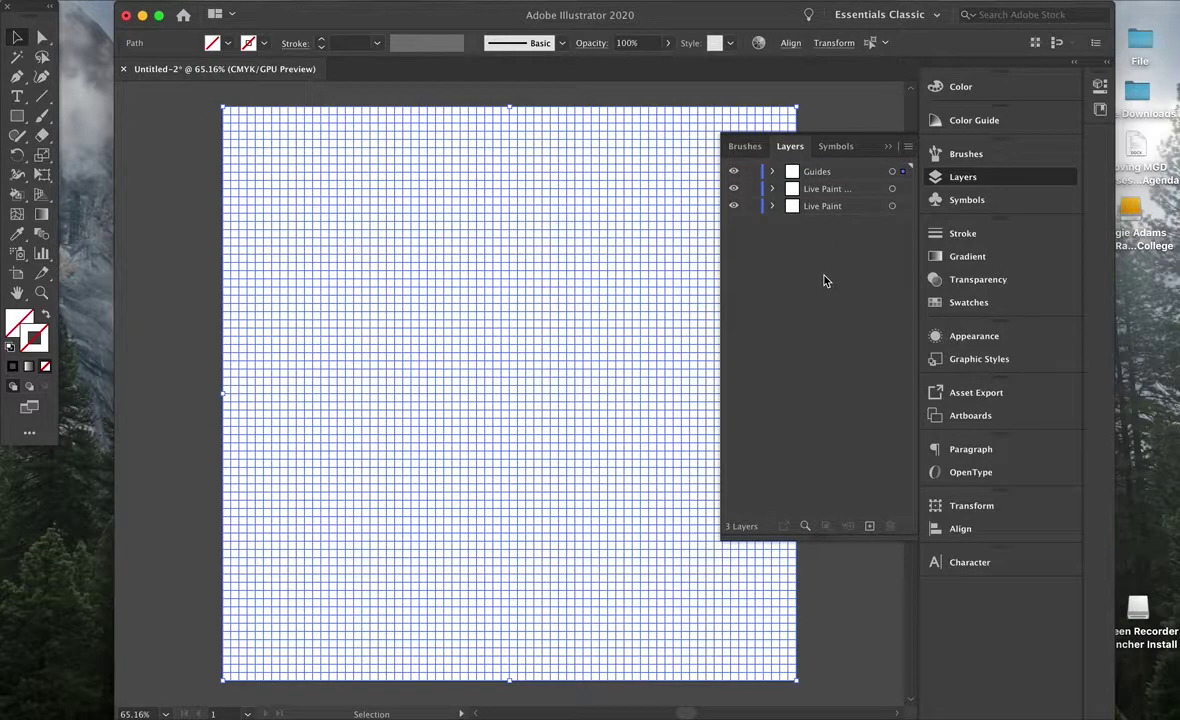
# Hide the two Live Paint layers and select all the grid cells on the Guides layer.
pyautogui.click(733, 188)
pyautogui.click(733, 205)
pyautogui.click(822, 174)
pyautogui.click(197, 160)
pyautogui.press('super+a')
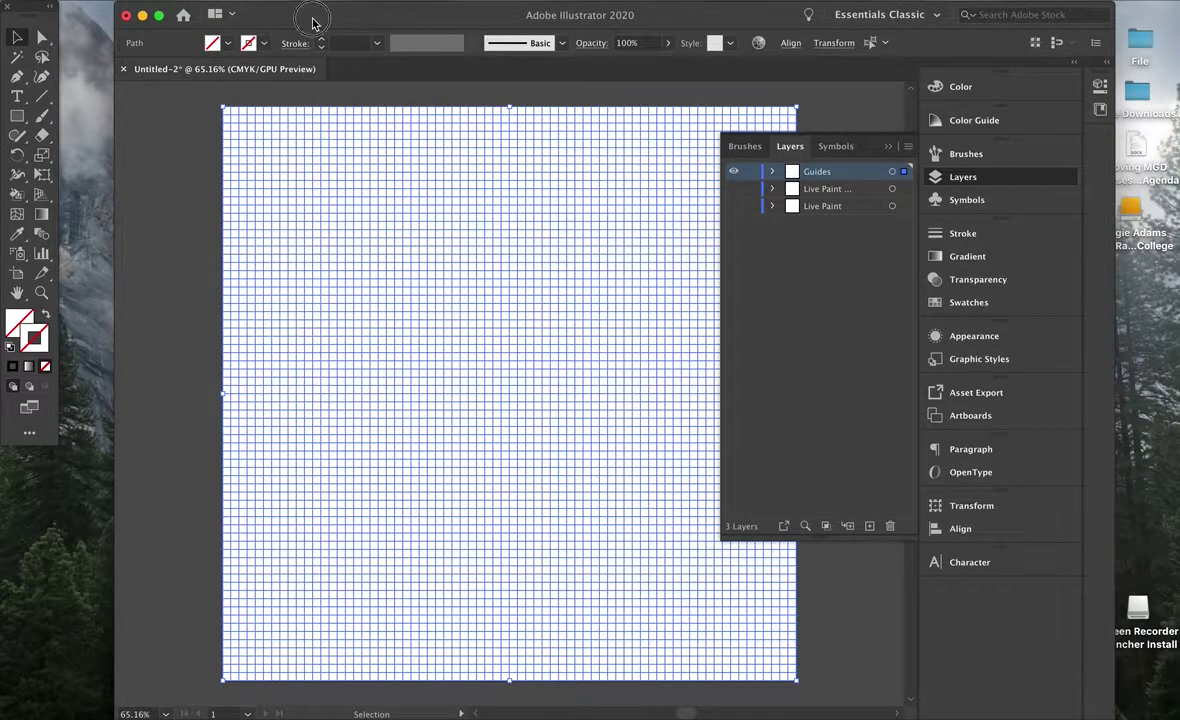
# Convert the selected grid cells on the Guides layer into guides.
pyautogui.moveTo(313, 21); pyautogui.dragTo(310, 22)
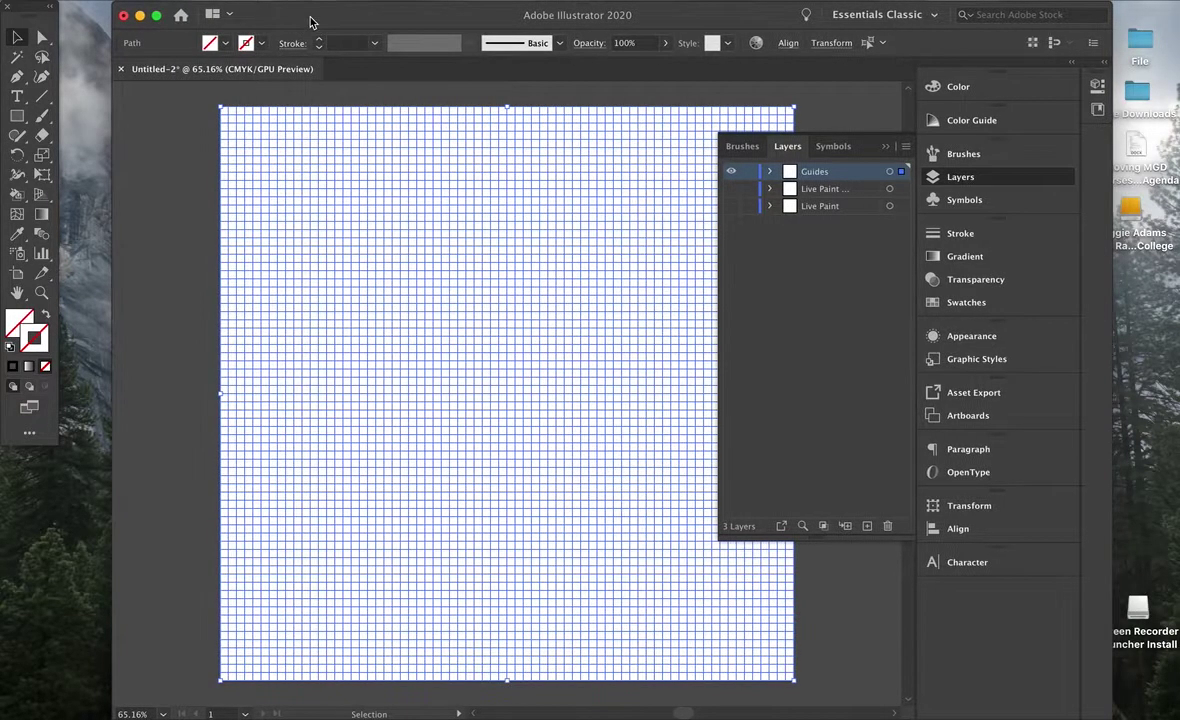
pyautogui.click(382, 2)
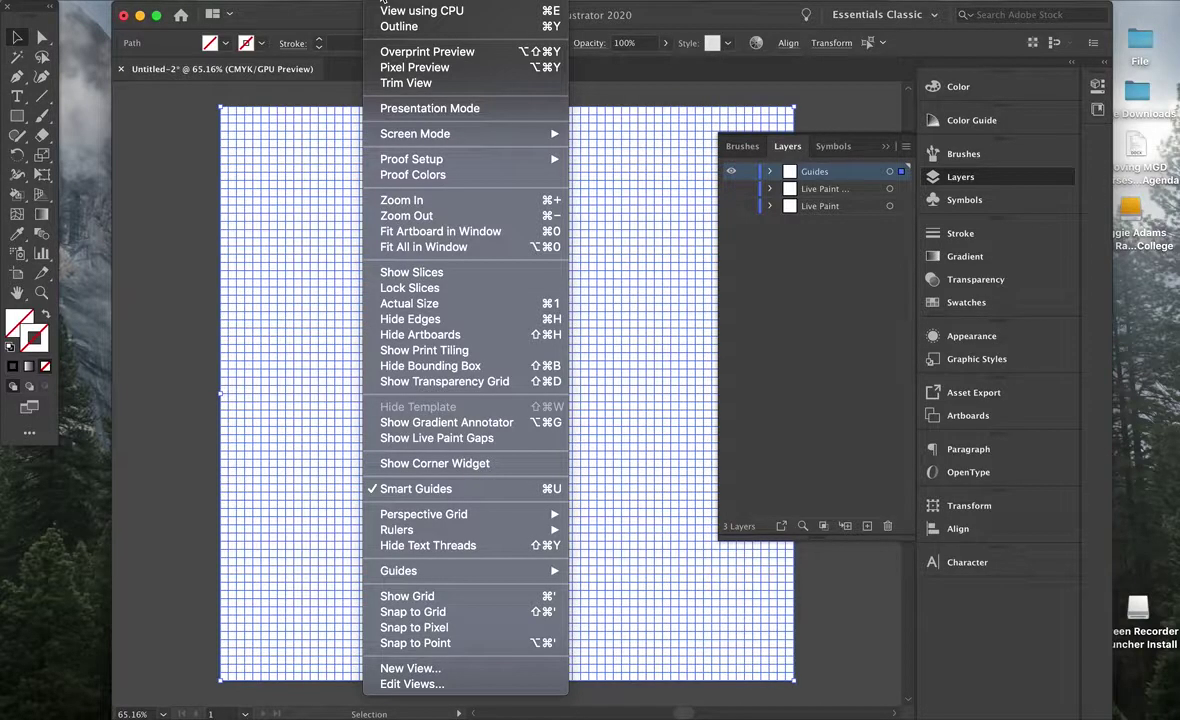
pyautogui.moveTo(540, 570)
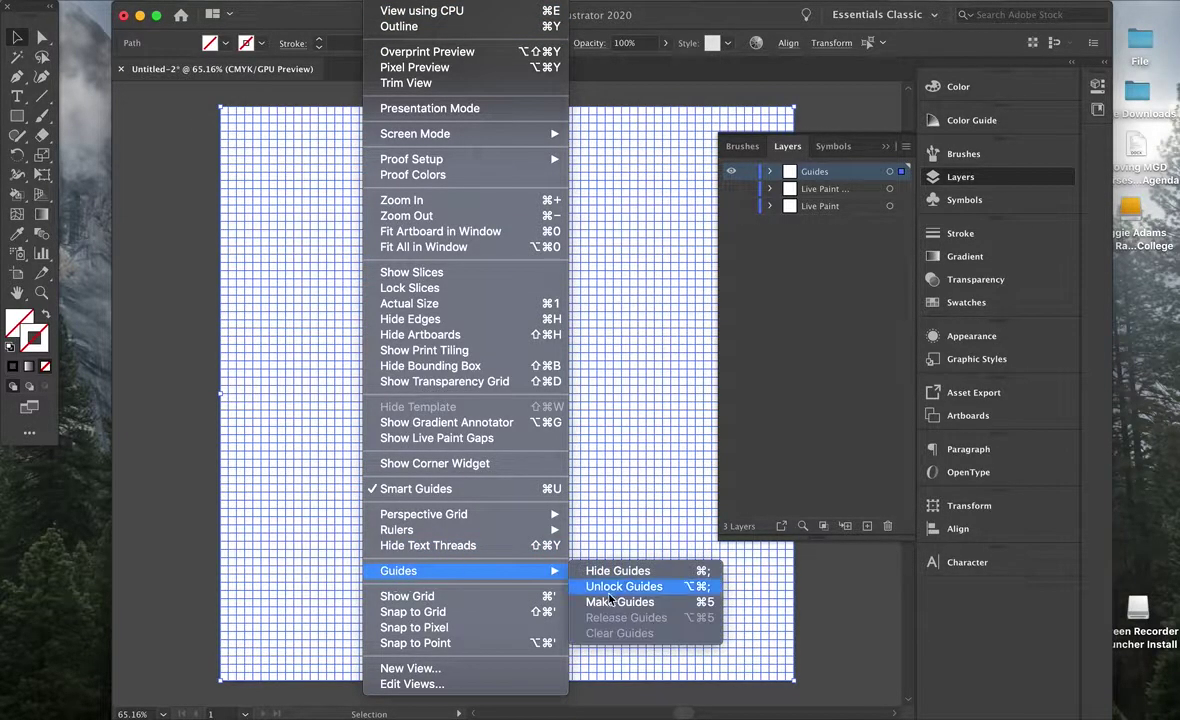
pyautogui.click(607, 601)
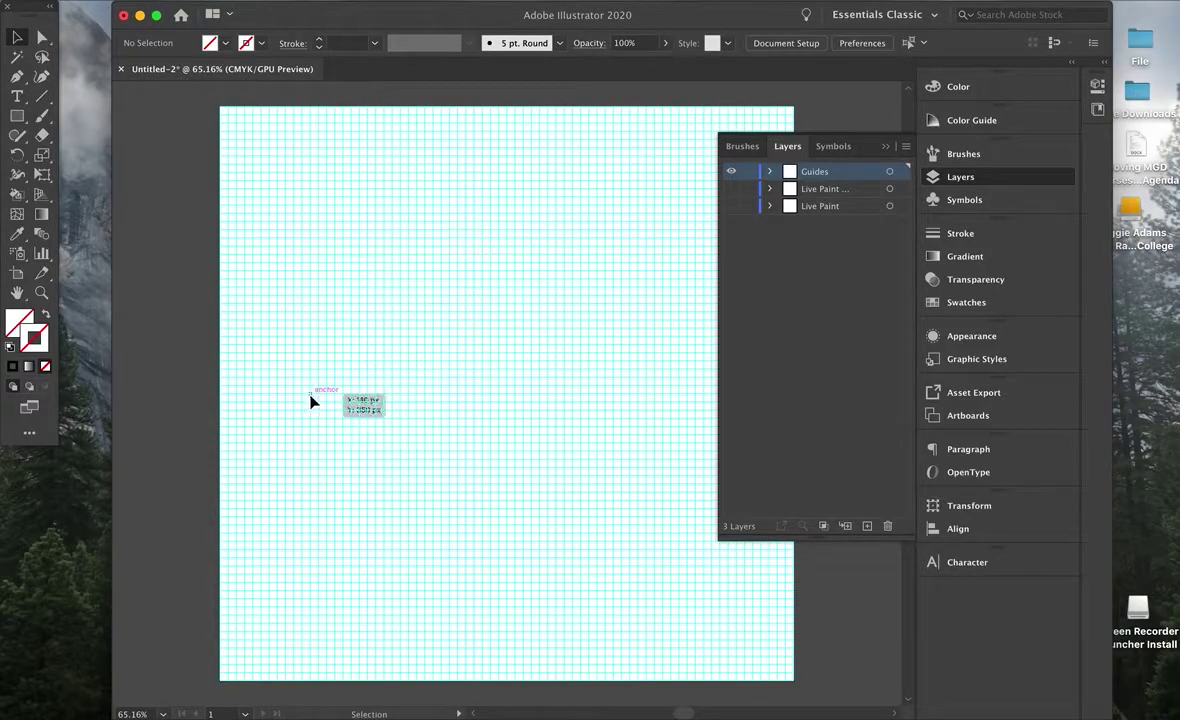
# Hide the Guides layer and show the original Live Paint layer with its grid in normal preview mode.
pyautogui.click(731, 174)
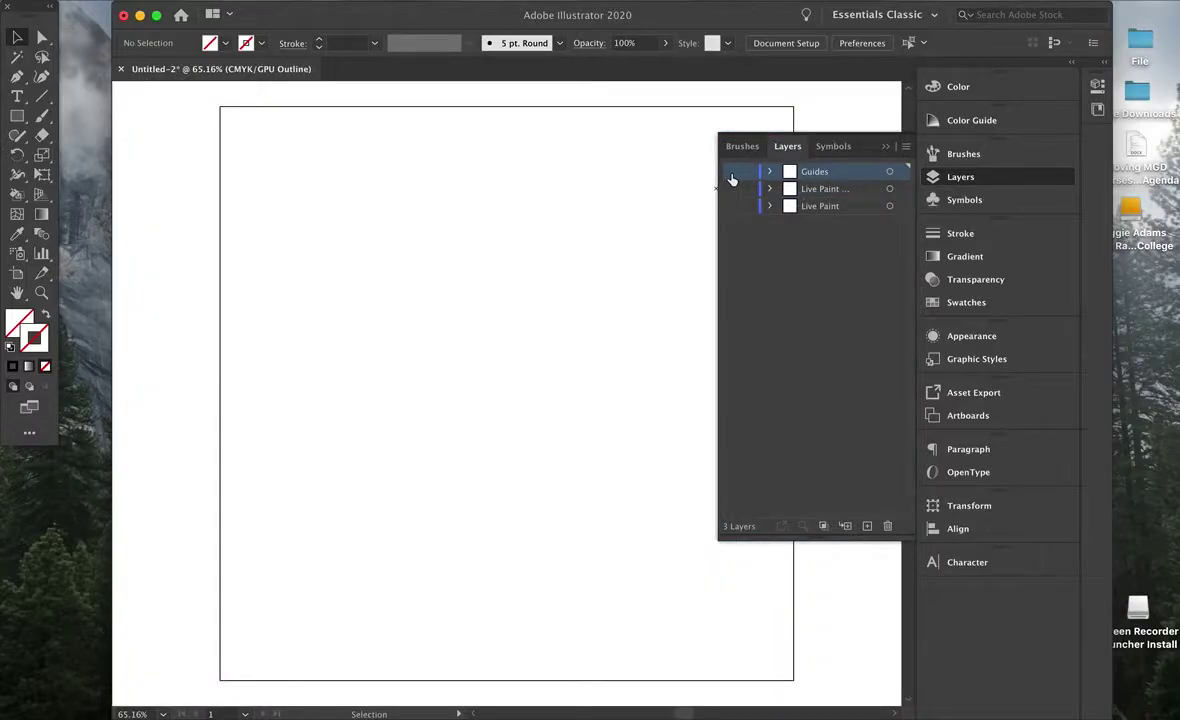
pyautogui.press('super+y')
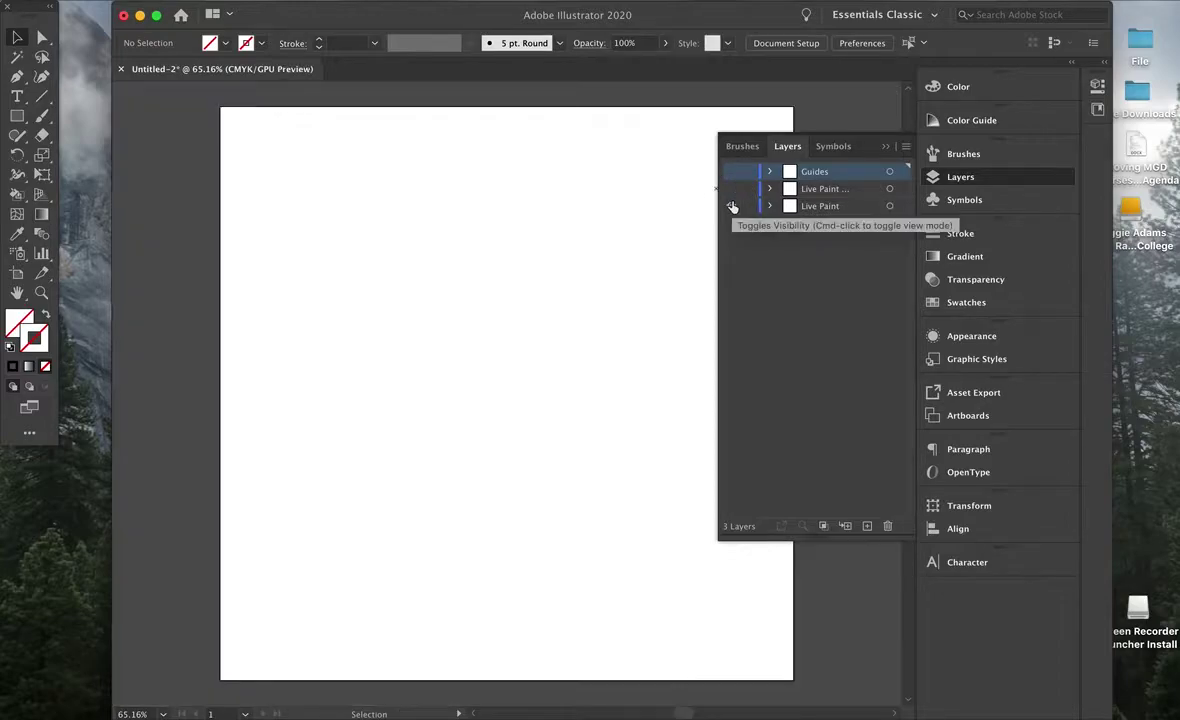
pyautogui.press('super')
pyautogui.click(733, 207)
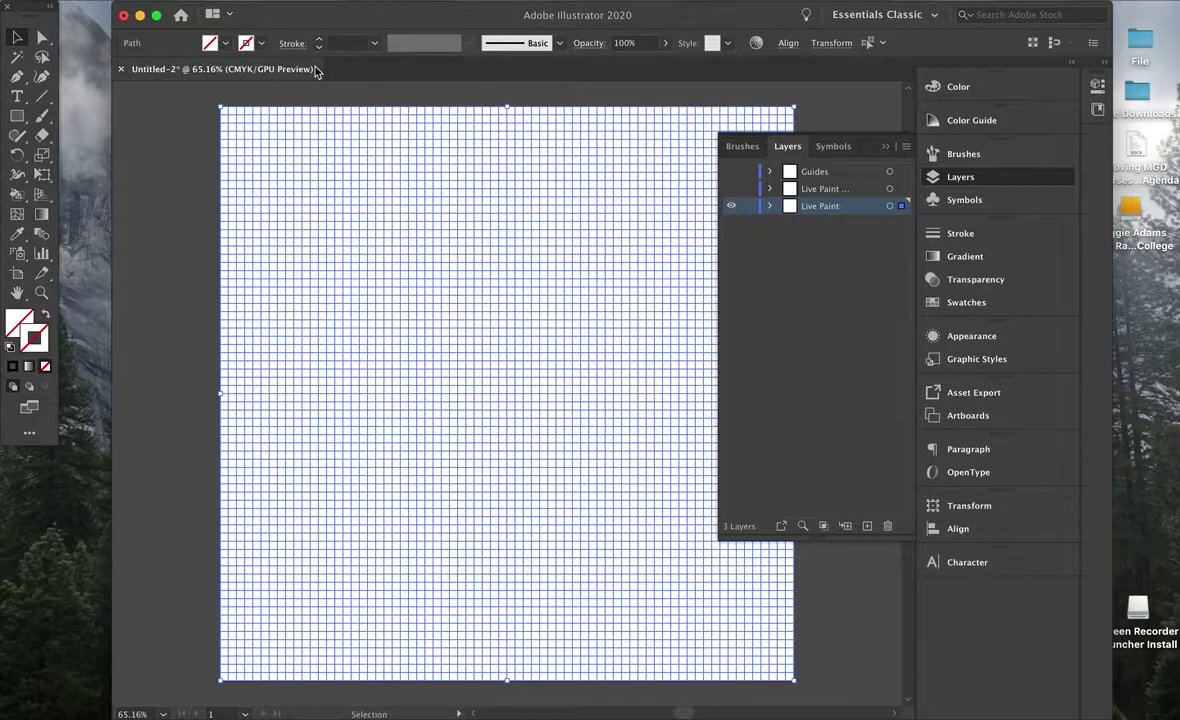
# Make the selected grid on the Live Paint layer into a Live Paint group and deselect it.
pyautogui.click(166, 2)
pyautogui.moveTo(205, 2)
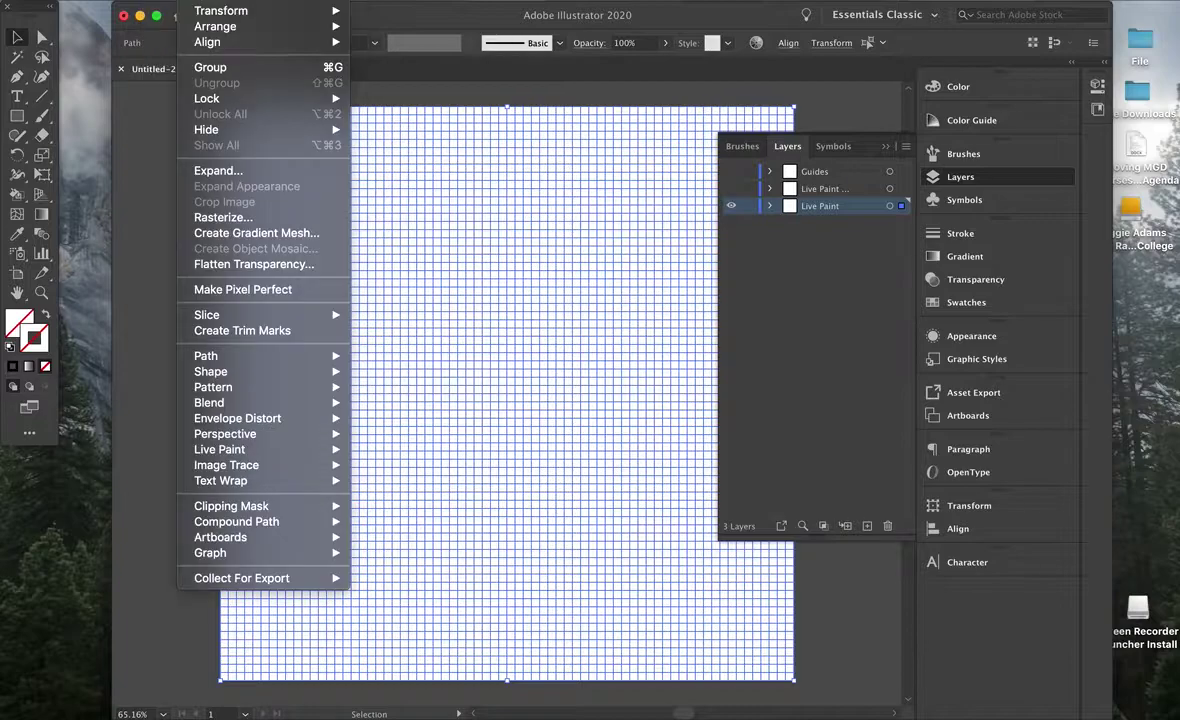
pyautogui.click(200, 169)
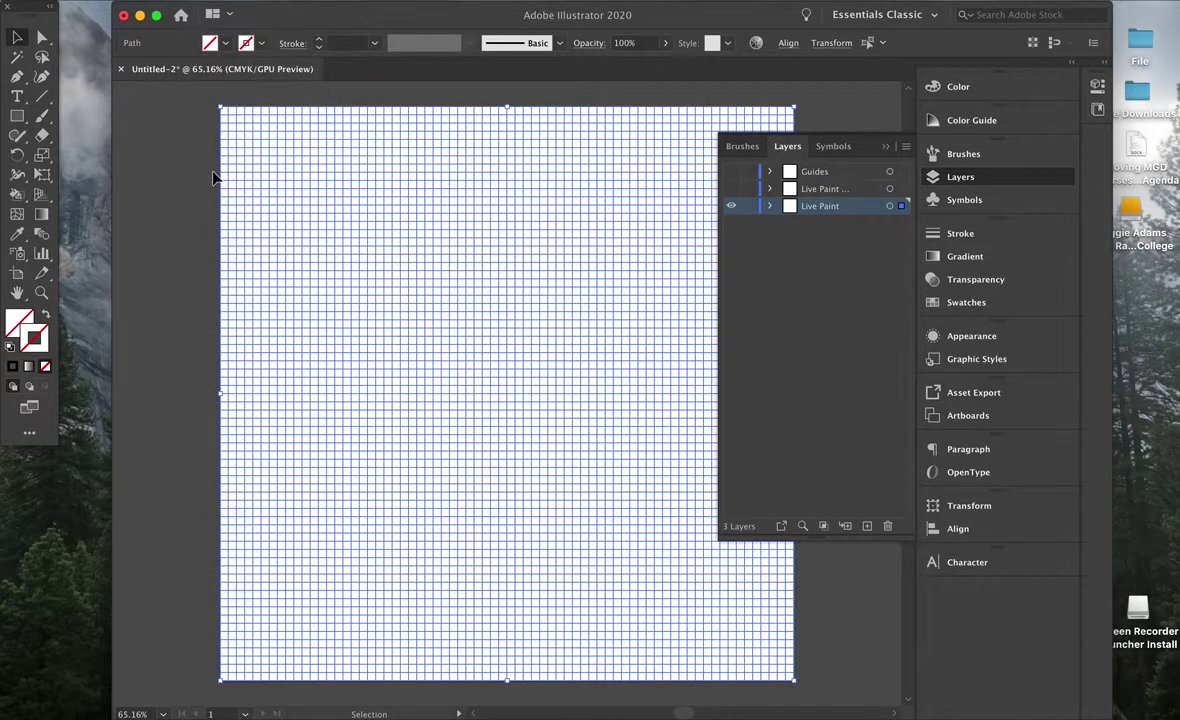
pyautogui.click(205, 2)
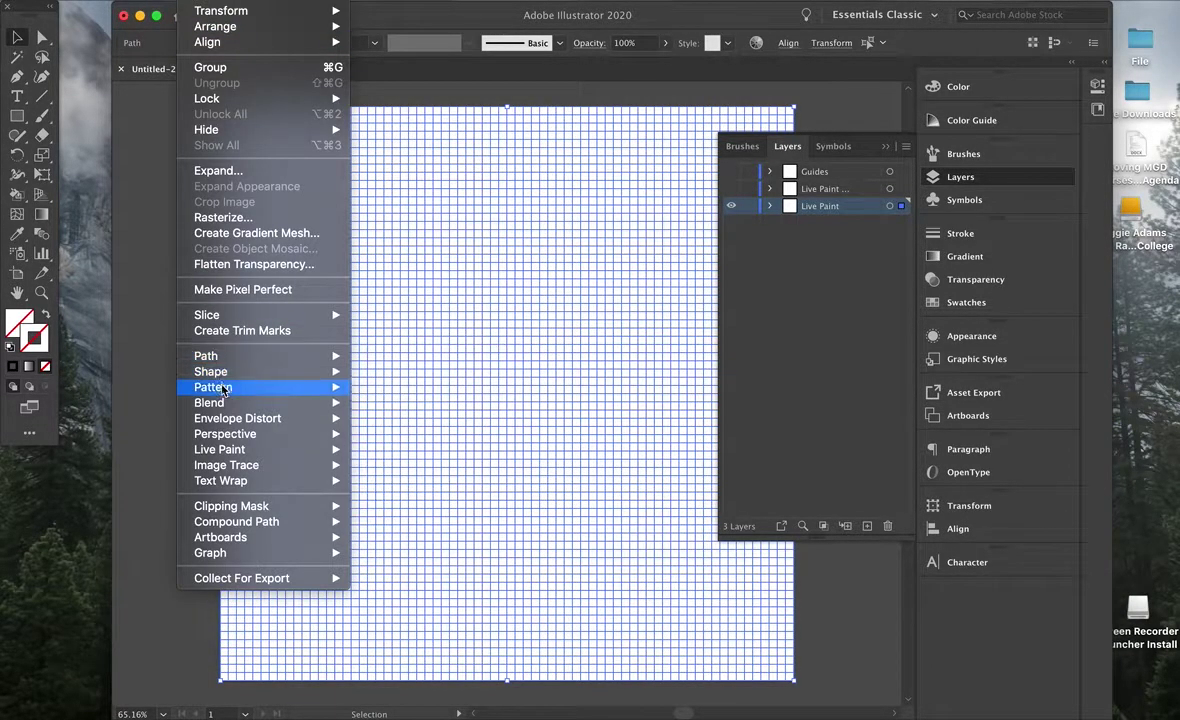
pyautogui.moveTo(228, 443)
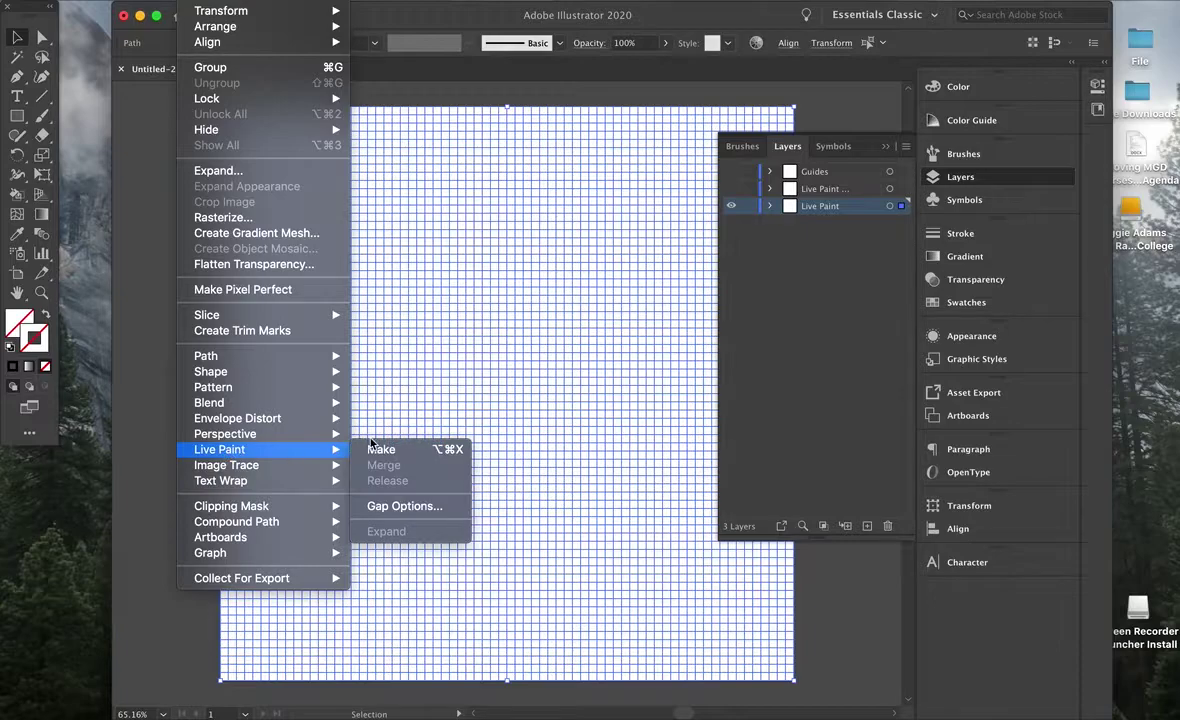
pyautogui.click(375, 449)
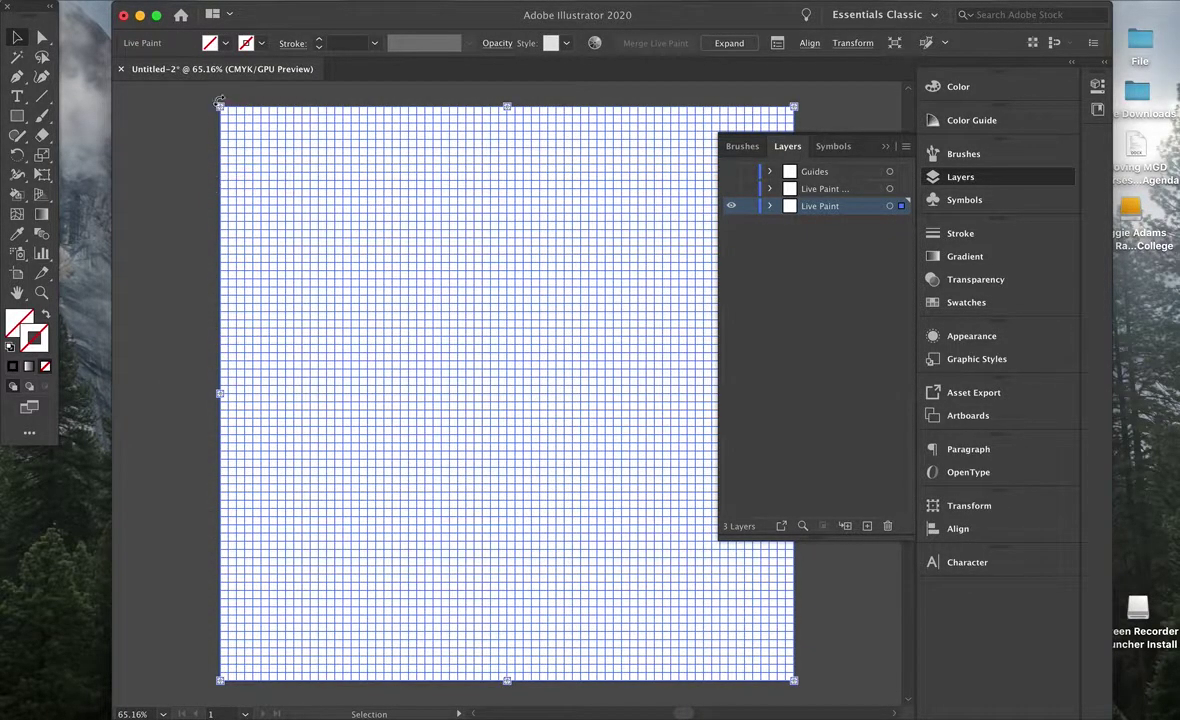
pyautogui.click(627, 100)
# Switch to Google Chrome and search Google Images for "character".
pyautogui.moveTo(170, 716)
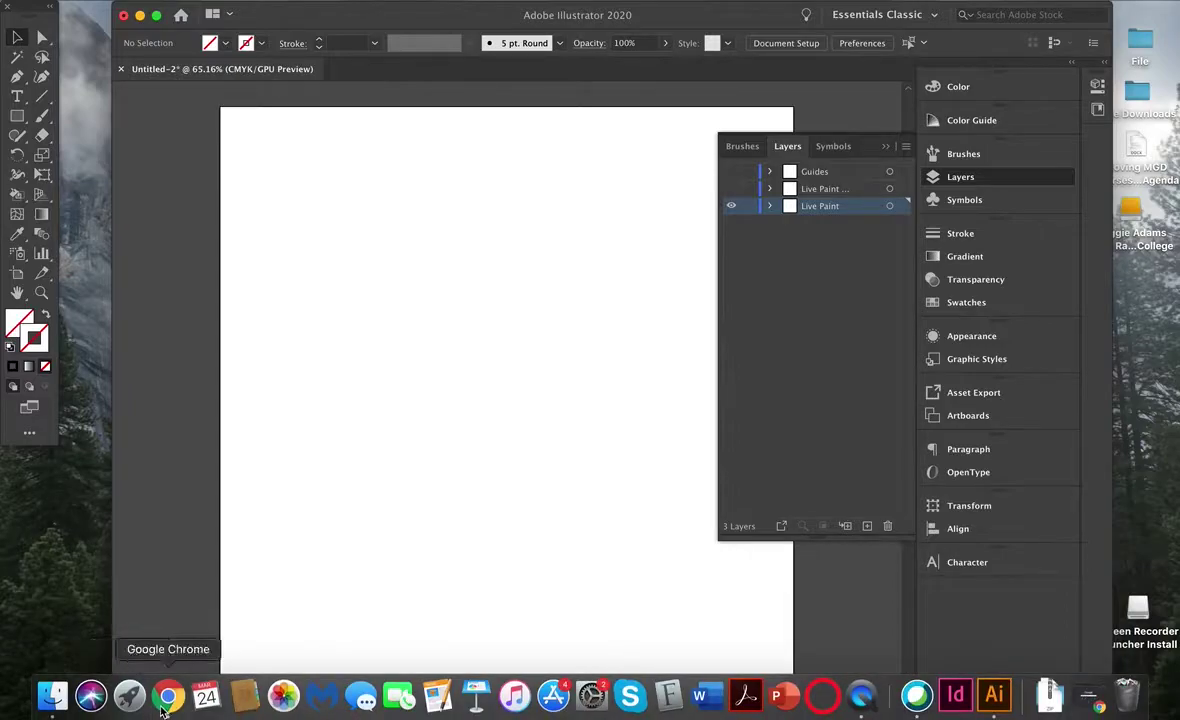
pyautogui.click(163, 706)
pyautogui.click(371, 352)
pyautogui.write('character')
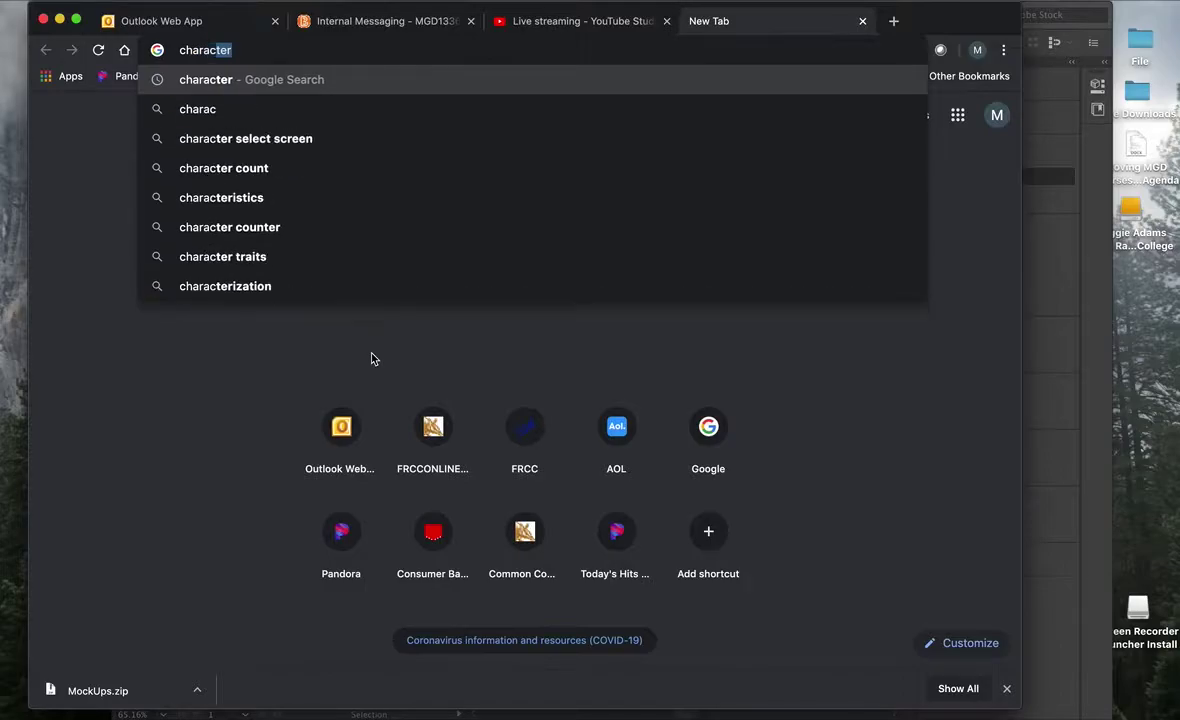
pyautogui.press('Return')
pyautogui.click(331, 226)
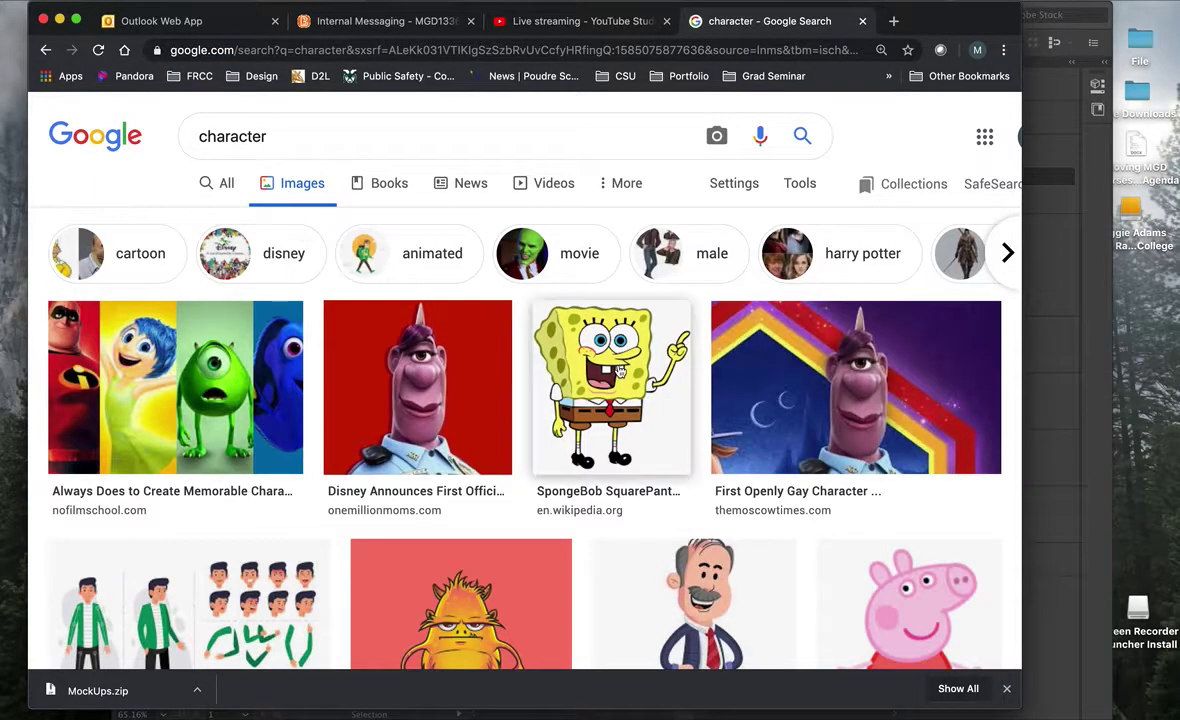
# Browse the character image results for a simple cartoon figure to use as the reference picture.
pyautogui.scroll(-1, 619, 372)
pyautogui.scroll(-1, 619, 372)
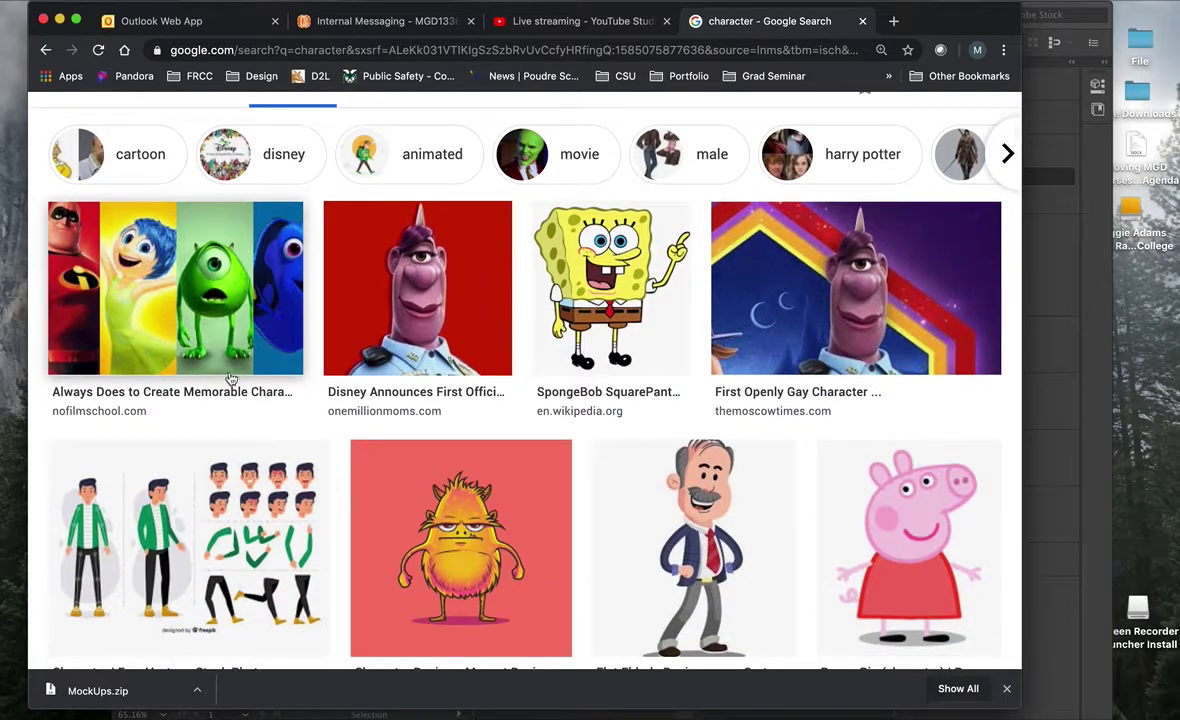
pyautogui.scroll(-8, 633, 317)
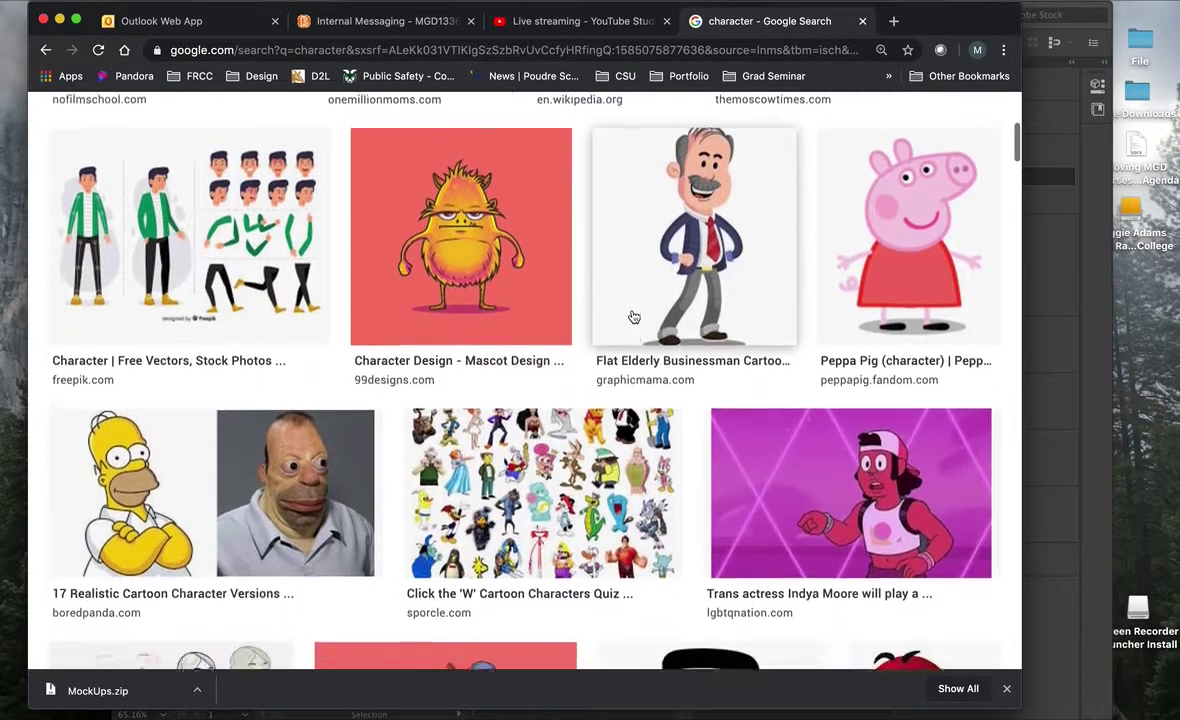
pyautogui.scroll(-3, 633, 317)
pyautogui.scroll(10, 633, 317)
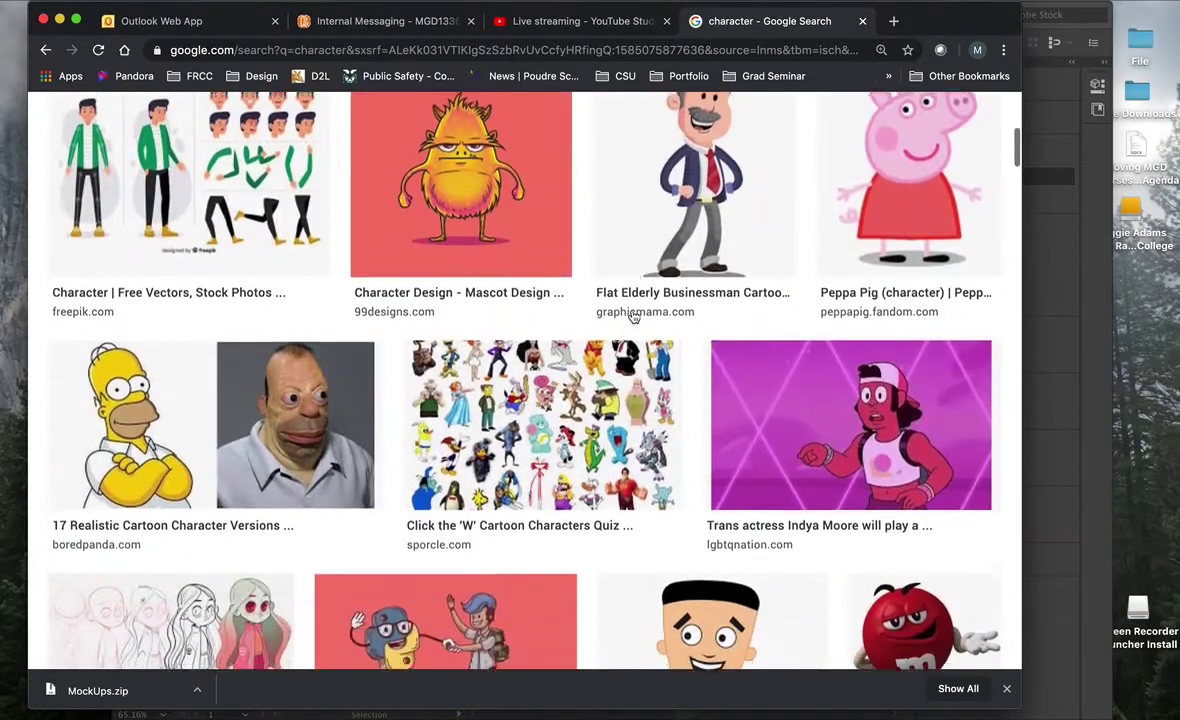
pyautogui.scroll(1, 633, 317)
pyautogui.scroll(-10, 633, 317)
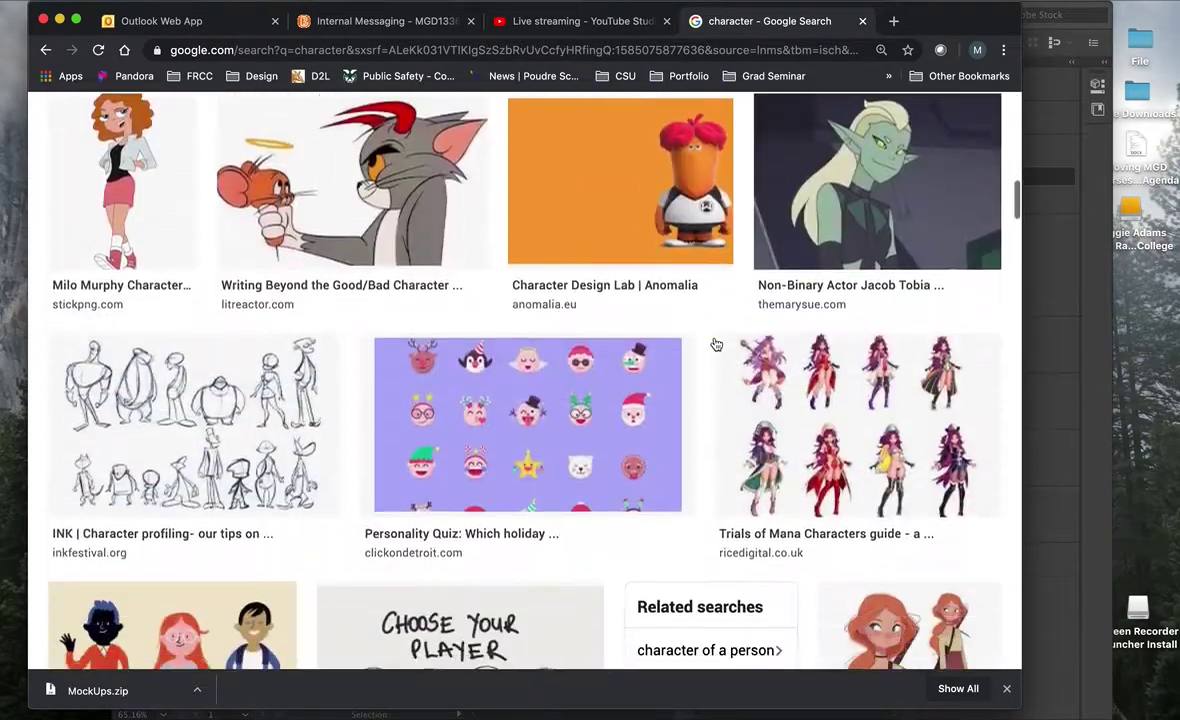
pyautogui.scroll(-2, 716, 344)
pyautogui.scroll(3, 716, 344)
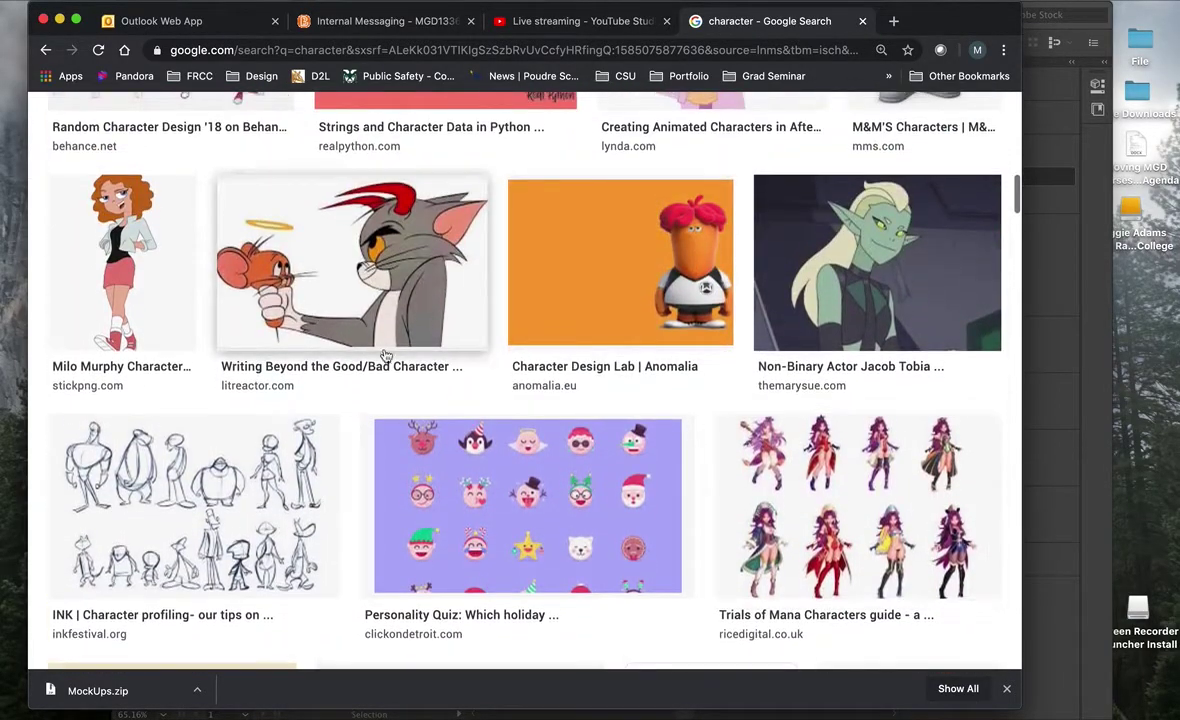
pyautogui.scroll(-1, 451, 373)
pyautogui.scroll(-7, 451, 373)
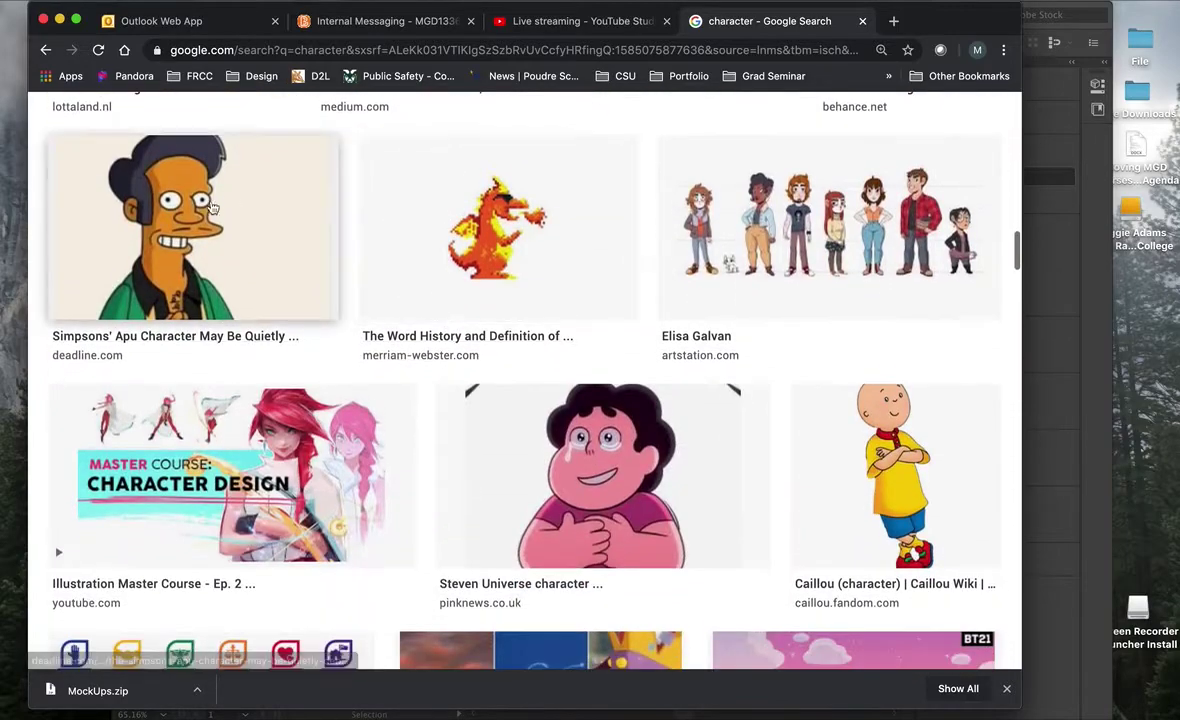
pyautogui.scroll(-5, 721, 470)
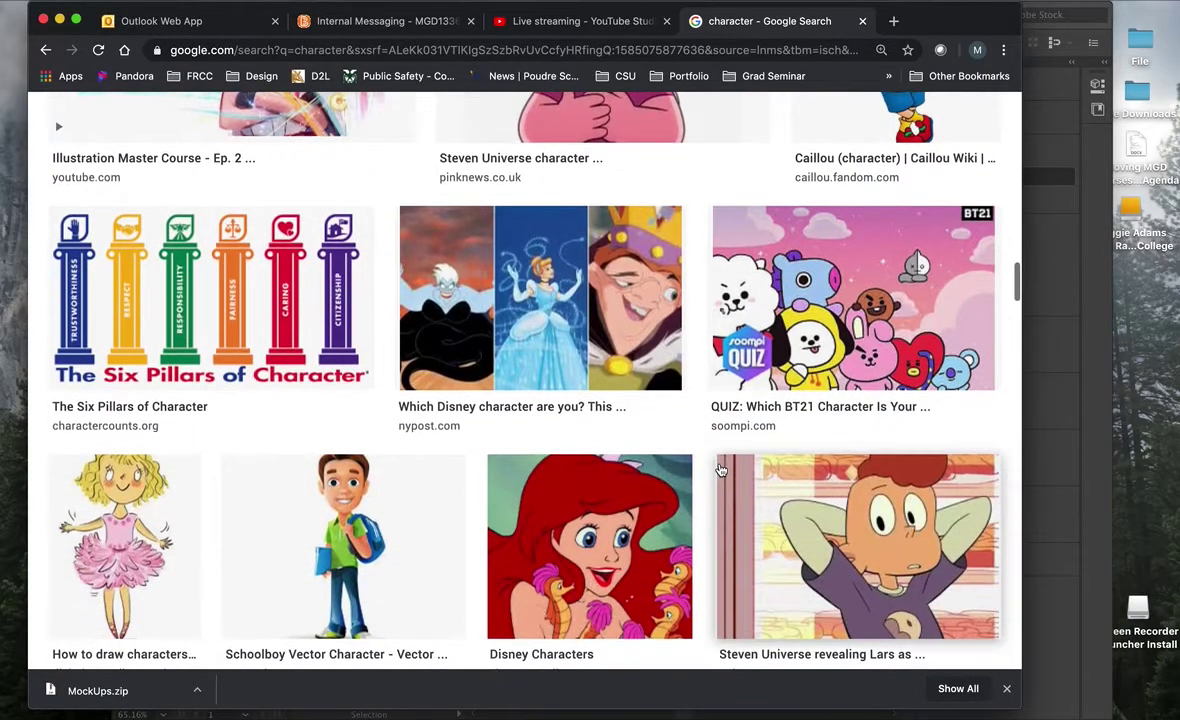
pyautogui.scroll(-2, 721, 470)
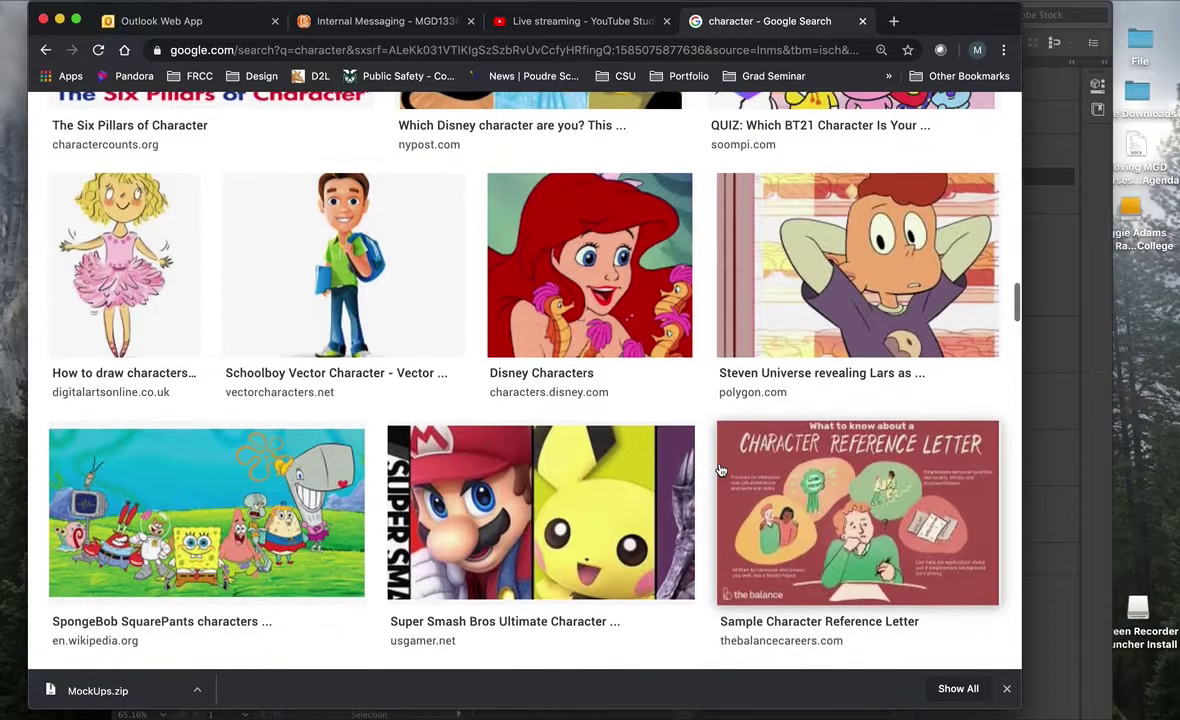
pyautogui.scroll(-1, 721, 470)
pyautogui.scroll(-12, 721, 470)
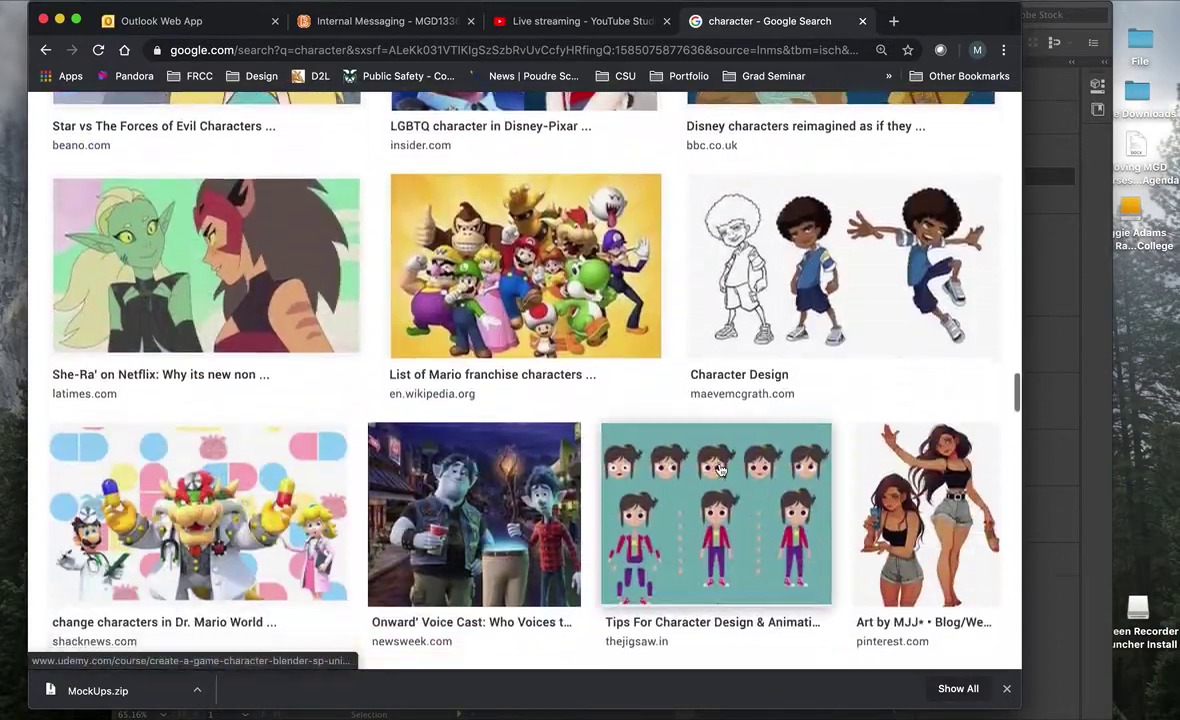
pyautogui.scroll(-5, 721, 470)
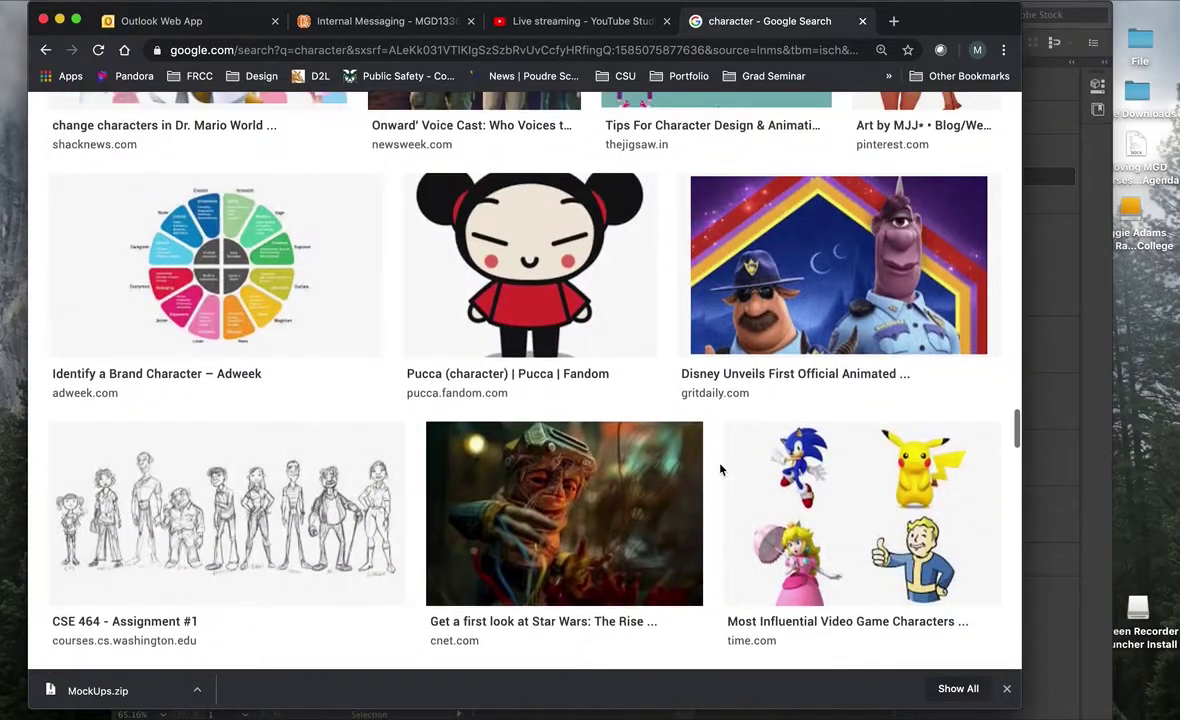
# Save the Pucca character image from the results to the desktop and return to Illustrator.
pyautogui.click(590, 326)
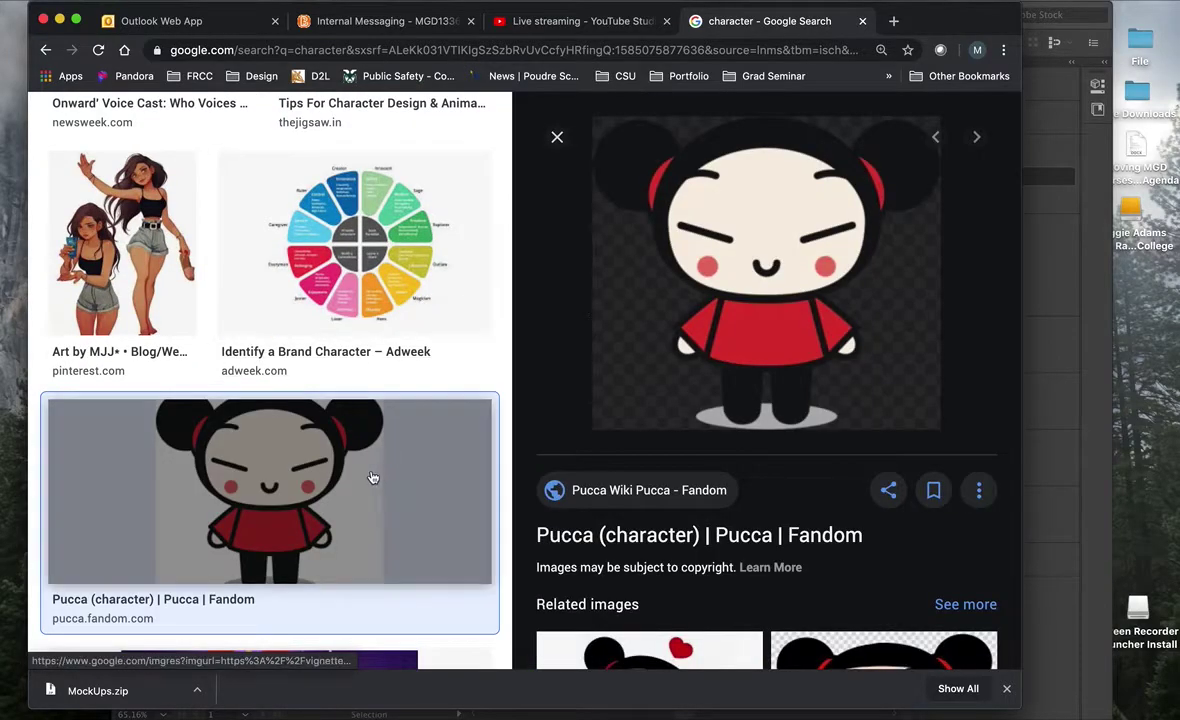
pyautogui.moveTo(324, 443); pyautogui.dragTo(1156, 298)
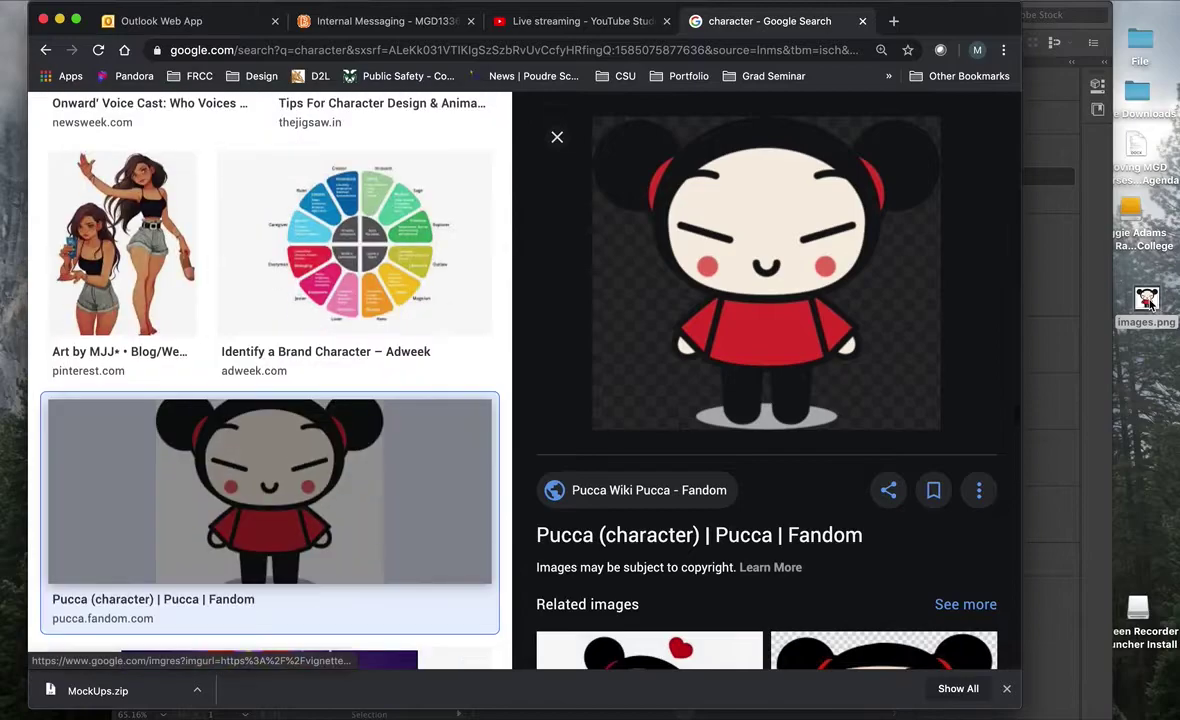
pyautogui.click(60, 19)
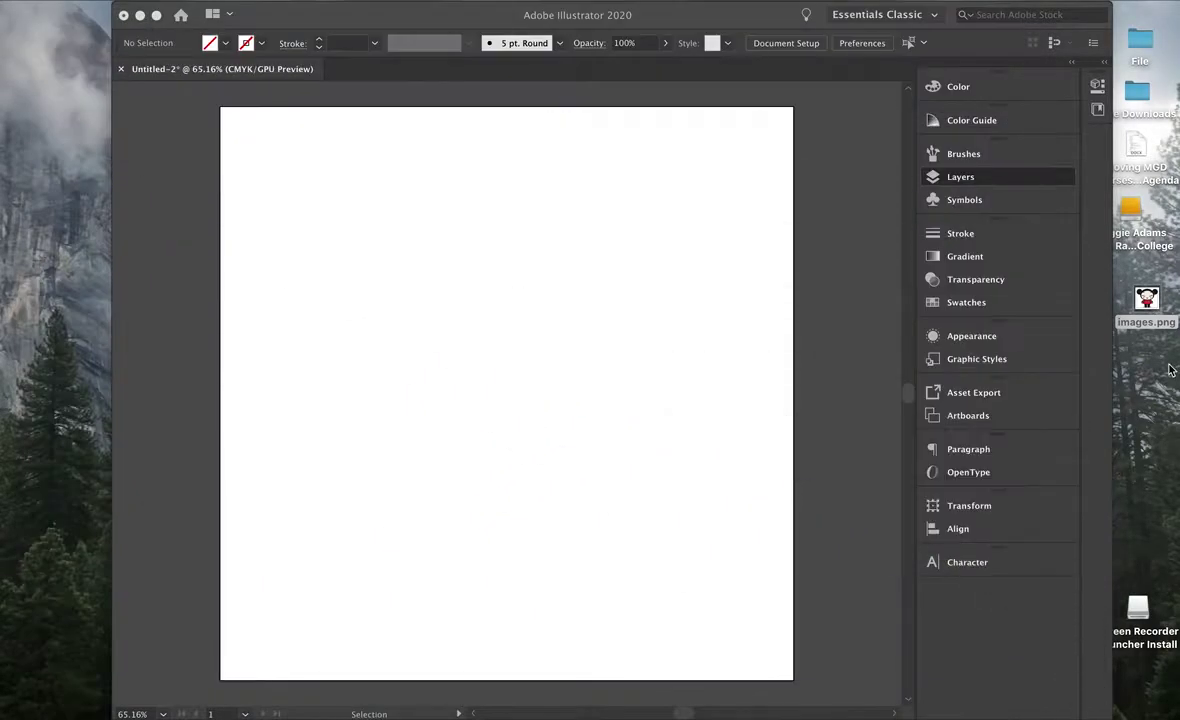
# Add a new layer beneath the Live Paint layer and name it Original Character.
pyautogui.click(950, 180)
pyautogui.click(867, 526)
pyautogui.moveTo(838, 208); pyautogui.dragTo(842, 234)
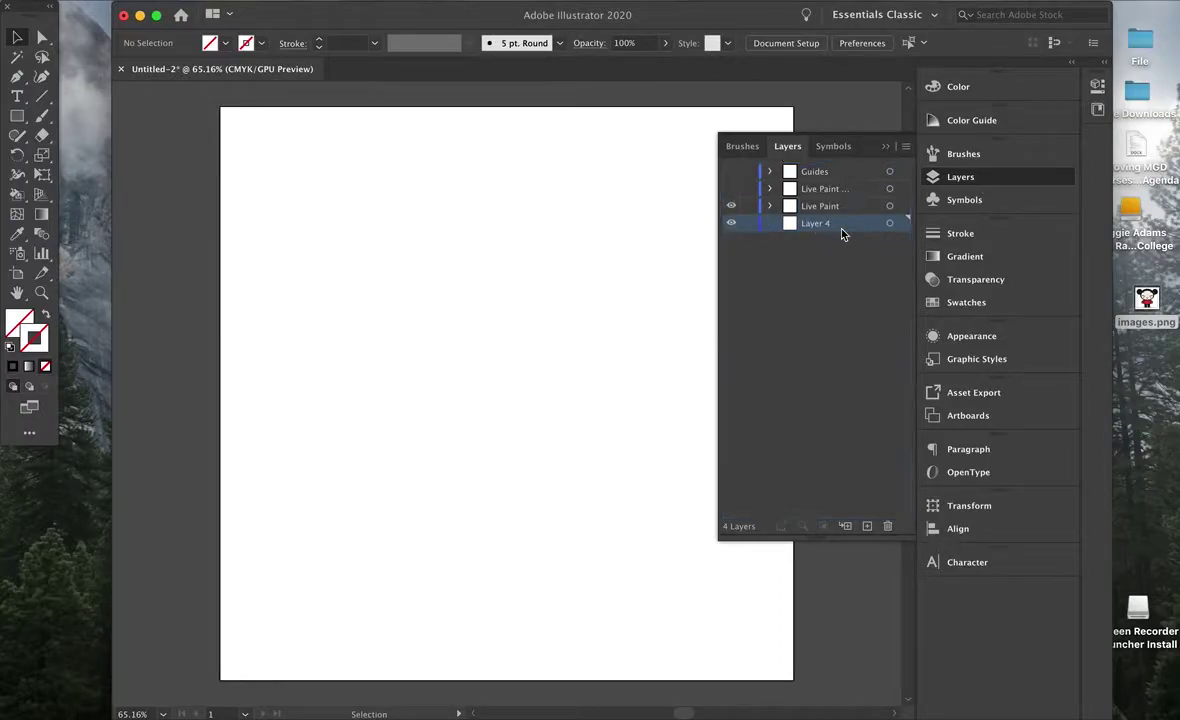
pyautogui.doubleClick(815, 224)
pyautogui.write('Original Character')
pyautogui.click(816, 269)
# Place images.png from the desktop on the Original Character layer and lock the Live Paint layer.
pyautogui.moveTo(1147, 305)
pyautogui.mouseDown()
pyautogui.moveTo(387, 190)
pyautogui.moveTo(416, 265)
pyautogui.mouseUp()
pyautogui.press('super+z')
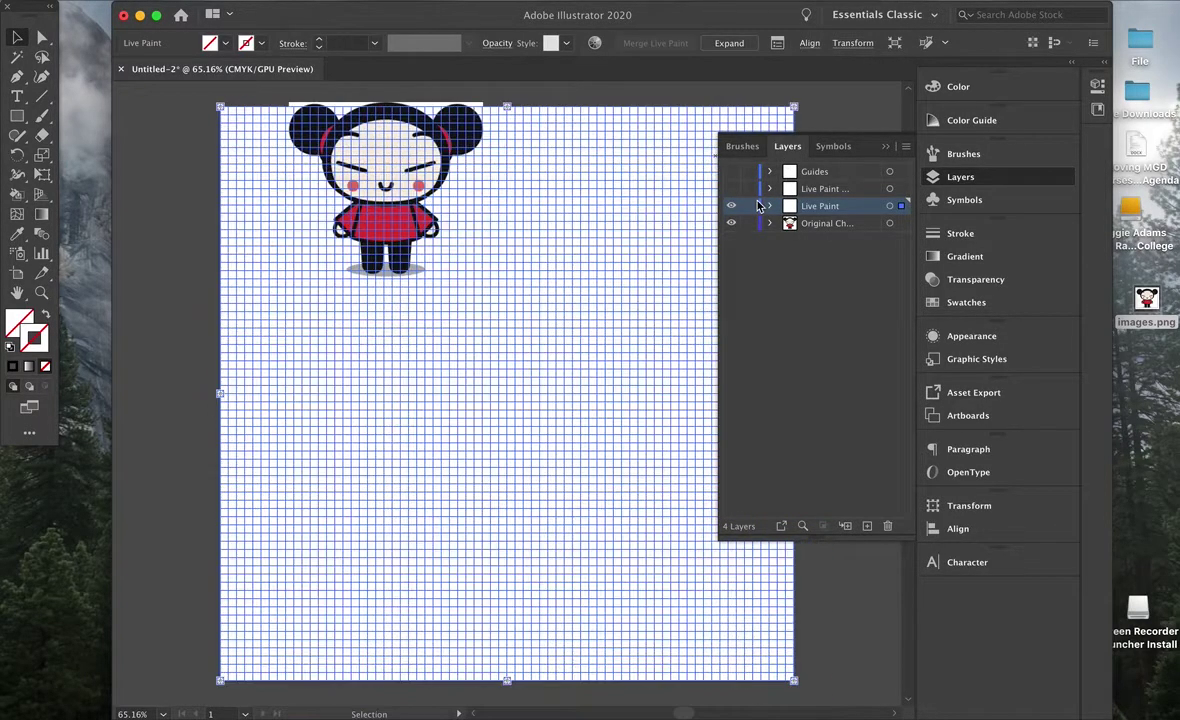
pyautogui.click(748, 205)
# Move the placed character image fully onto the artboard and scale it up proportionally until it fills most of the page.
pyautogui.click(480, 165)
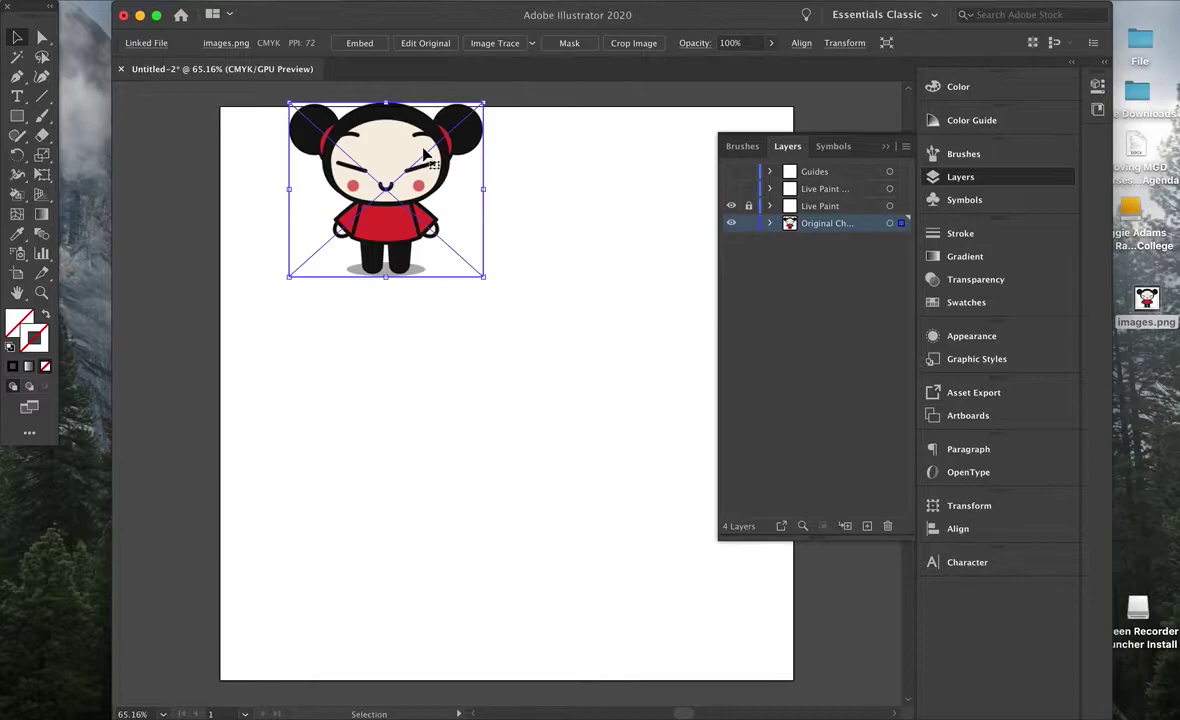
pyautogui.moveTo(400, 145); pyautogui.dragTo(402, 205)
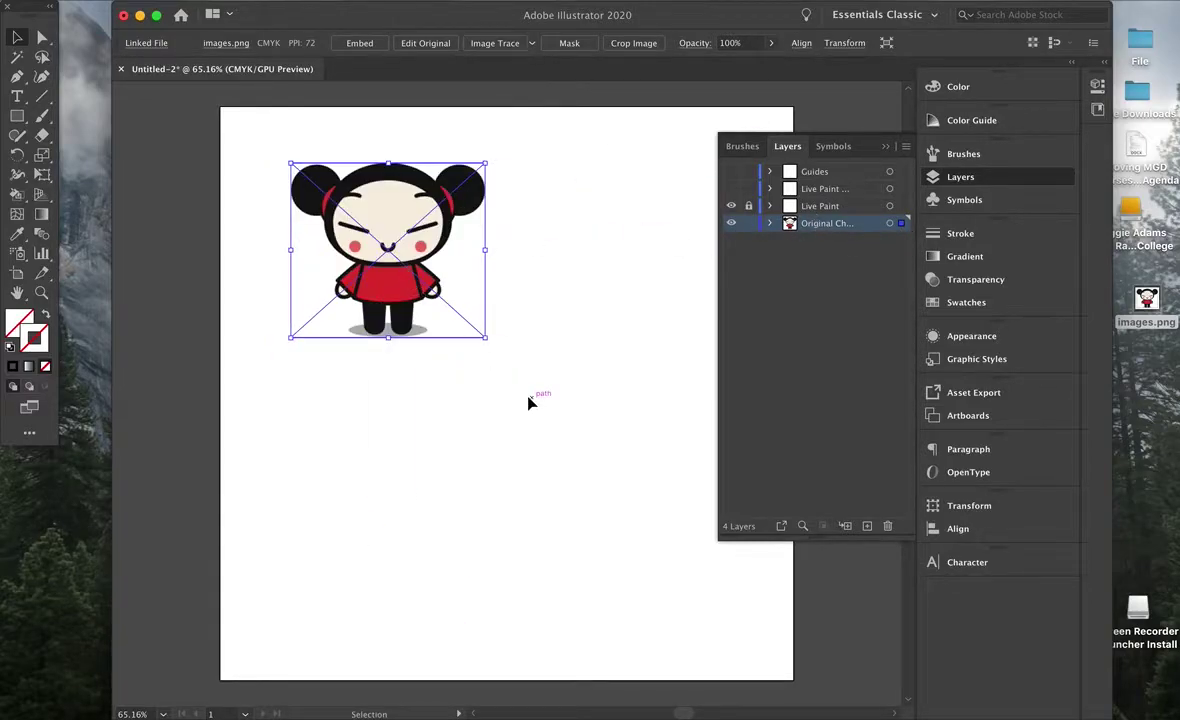
pyautogui.moveTo(486, 340); pyautogui.dragTo(771, 595)
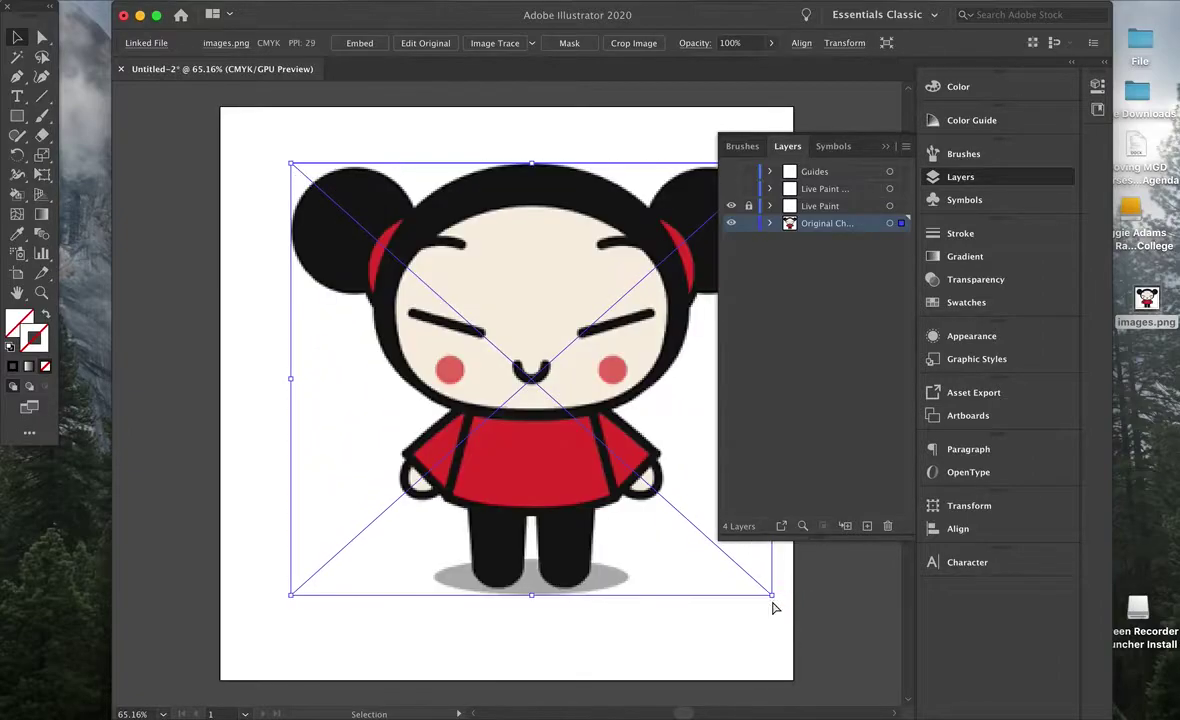
pyautogui.moveTo(290, 594); pyautogui.dragTo(300, 315)
pyautogui.hscroll(-5, 300, 315)
pyautogui.scroll(4, 300, 315)
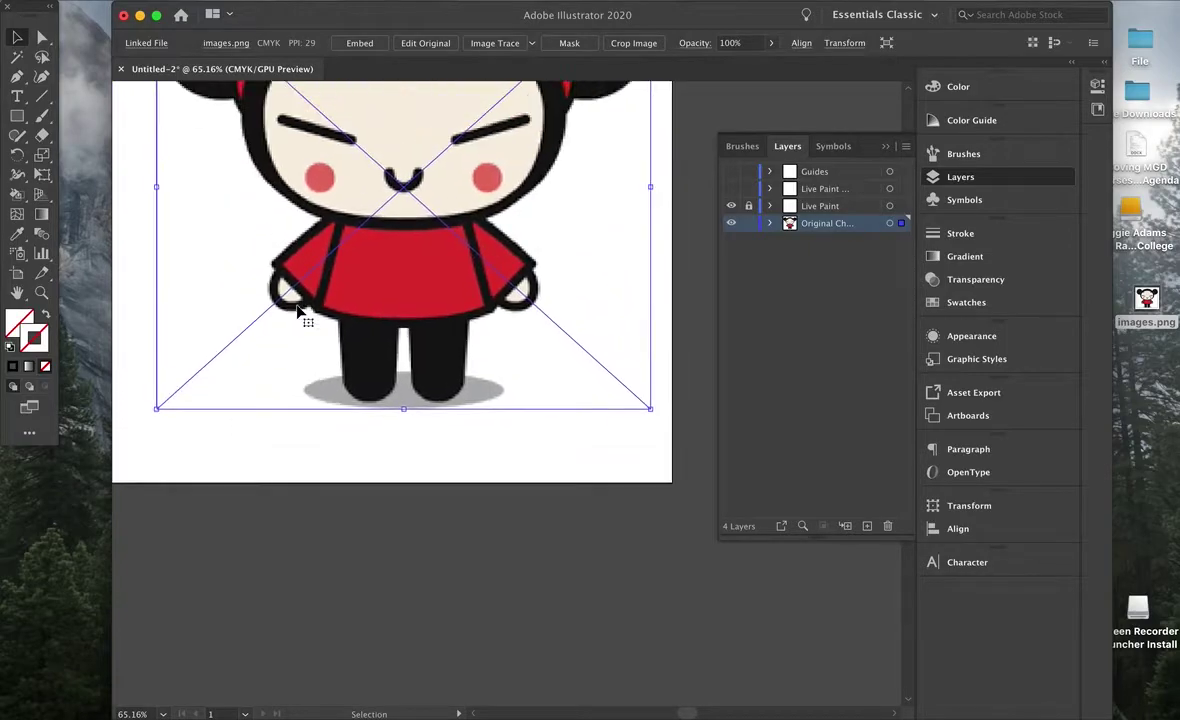
pyautogui.scroll(3, 300, 315)
pyautogui.hscroll(-3, 300, 315)
pyautogui.moveTo(508, 440); pyautogui.dragTo(503, 453)
pyautogui.hscroll(2, 503, 453)
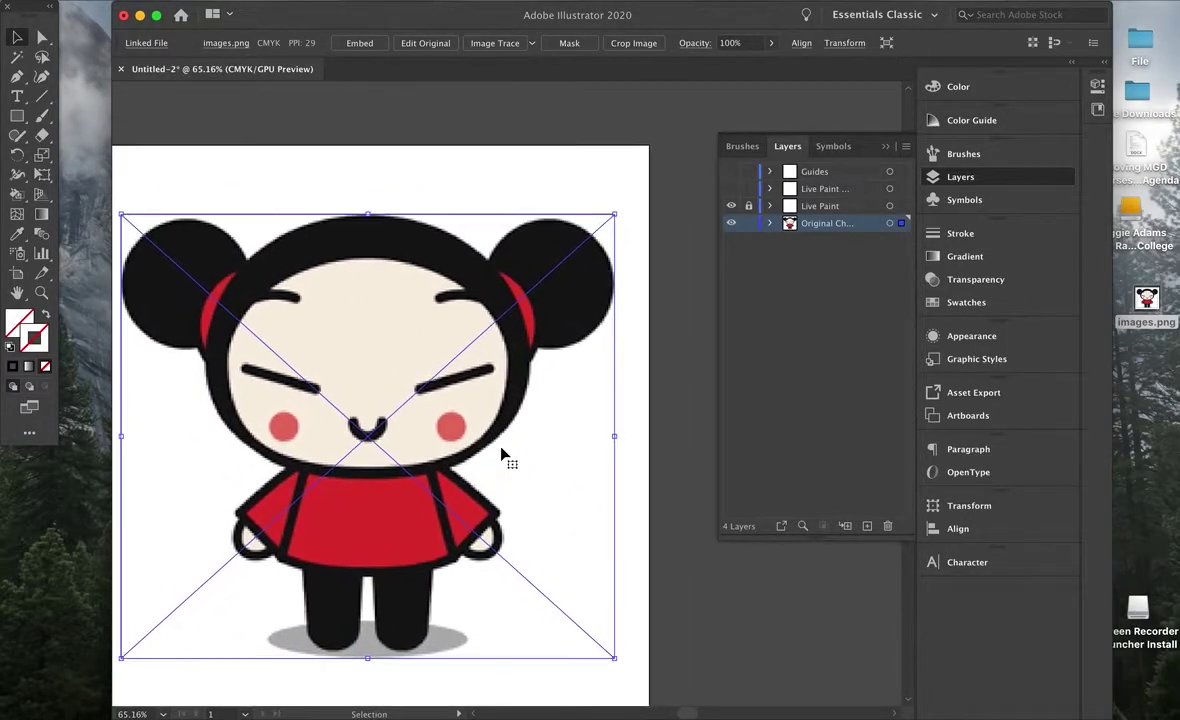
# Enlarge the placed character image slightly from its lower-left corner and move it so it is centred horizontally on the artboard.
pyautogui.scroll(-3, 503, 453)
pyautogui.hscroll(-2, 503, 453)
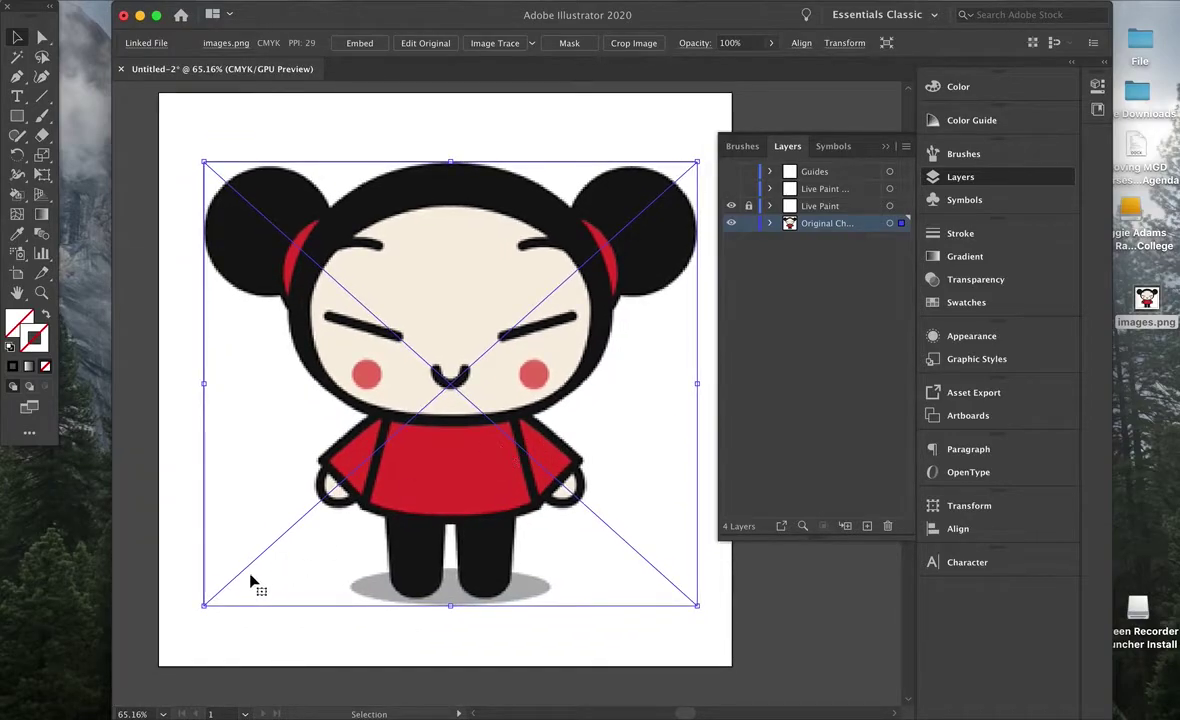
pyautogui.moveTo(203, 605); pyautogui.dragTo(196, 614)
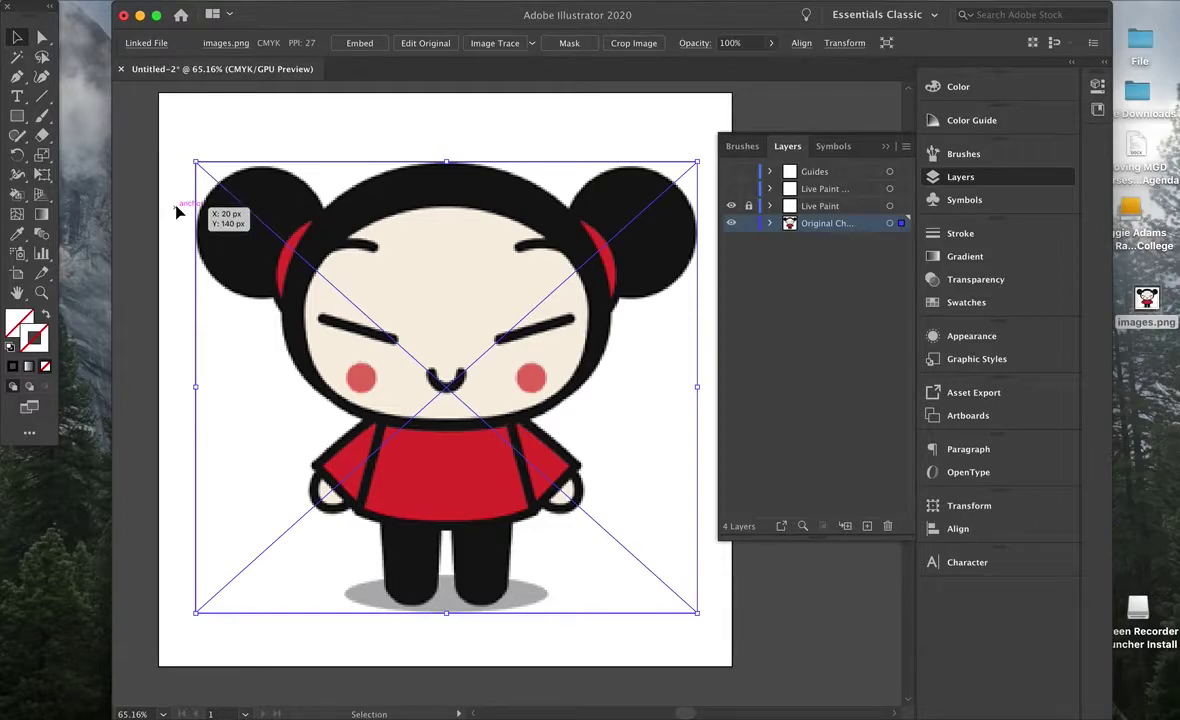
pyautogui.moveTo(222, 196)
pyautogui.mouseDown()
pyautogui.moveTo(182, 205)
pyautogui.moveTo(216, 205)
pyautogui.mouseUp()
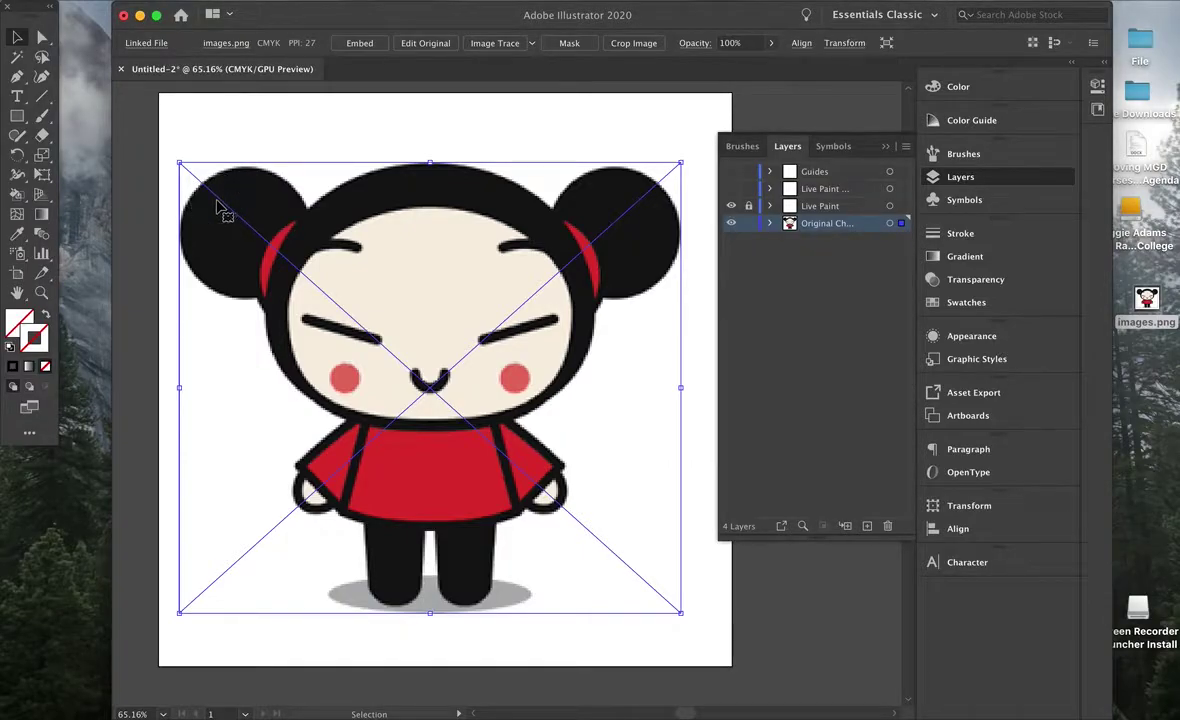
pyautogui.moveTo(214, 238); pyautogui.dragTo(196, 243)
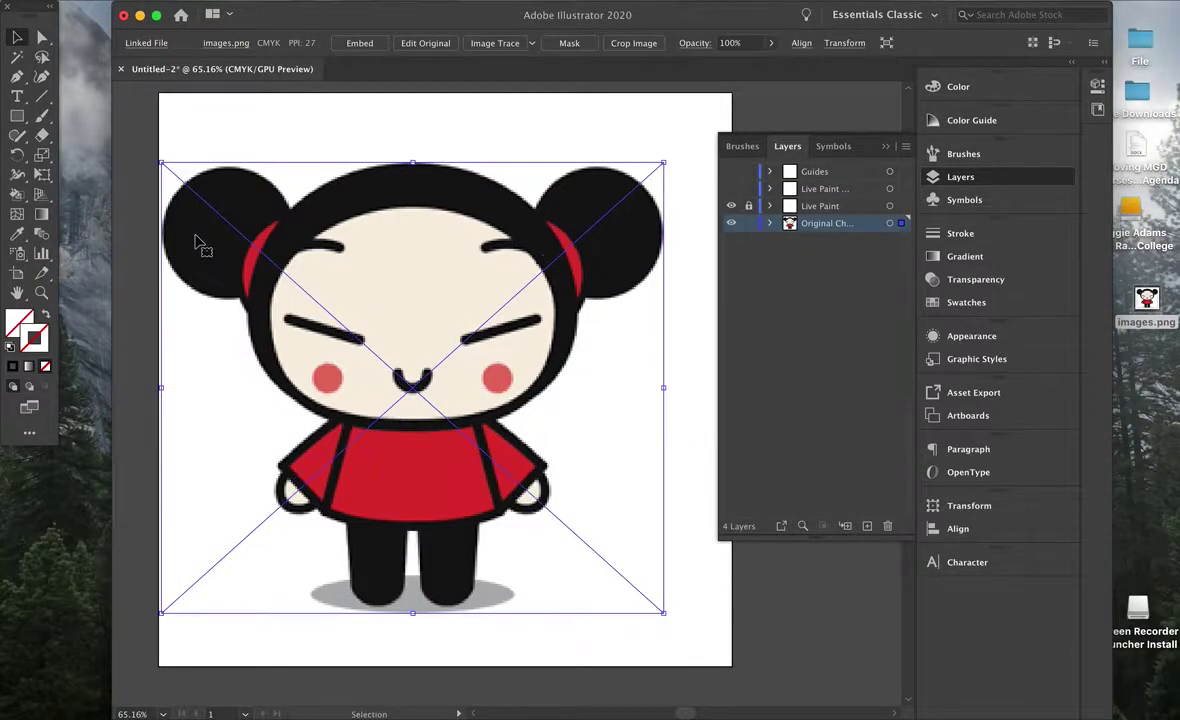
pyautogui.hscroll(5, 263, 237)
pyautogui.moveTo(361, 255); pyautogui.dragTo(390, 256)
pyautogui.scroll(4, 390, 256)
pyautogui.hscroll(-5, 390, 256)
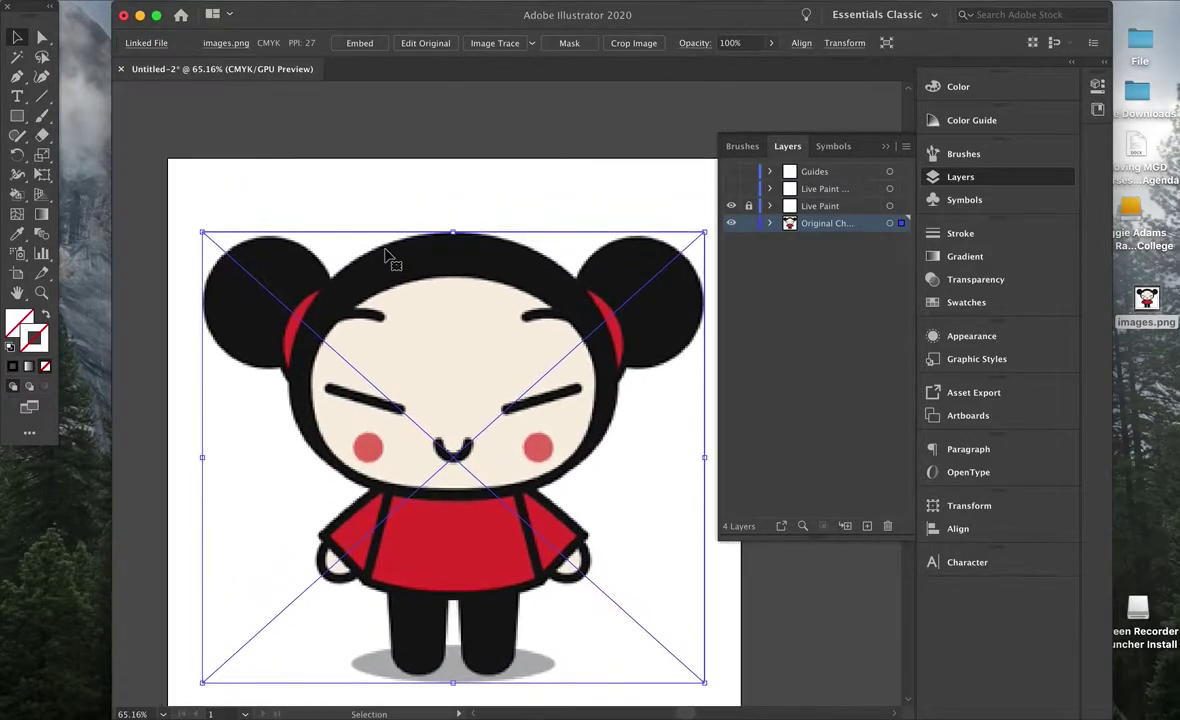
pyautogui.scroll(-4, 388, 255)
pyautogui.hscroll(2, 388, 255)
pyautogui.scroll(3, 386, 255)
pyautogui.hscroll(2, 386, 255)
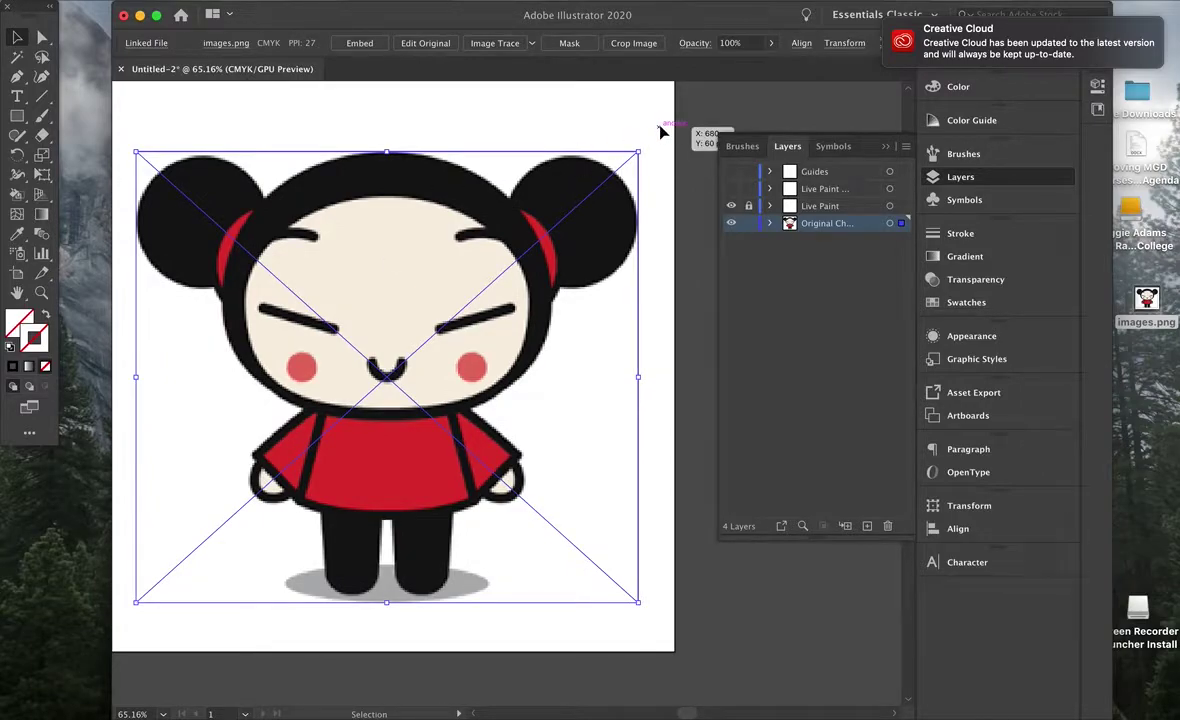
# Delete all unused swatches and the remaining Grays color group from the document's swatches.
pyautogui.click(1008, 303)
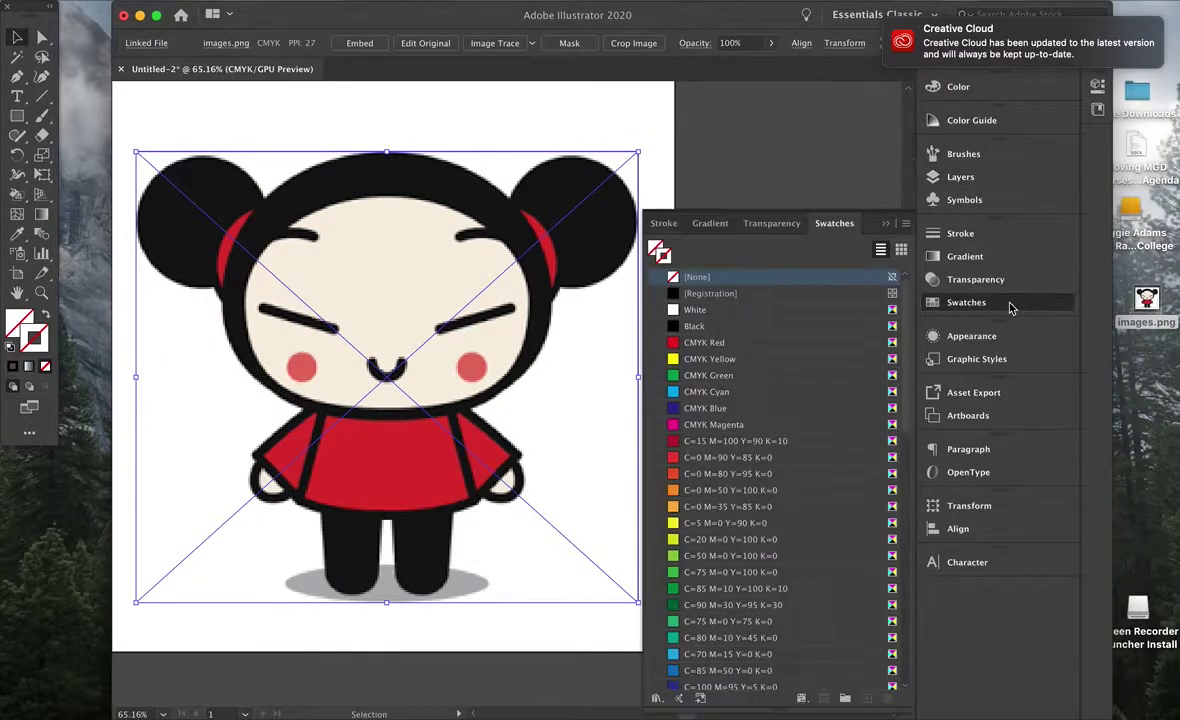
pyautogui.click(908, 228)
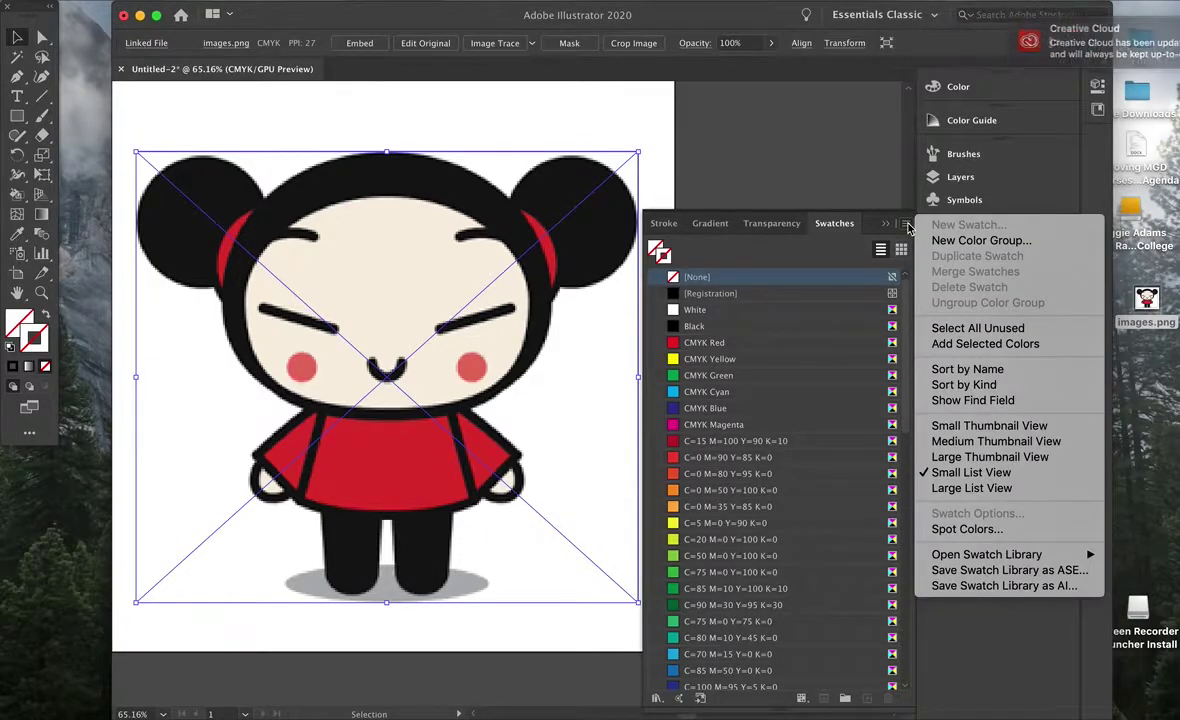
pyautogui.click(993, 330)
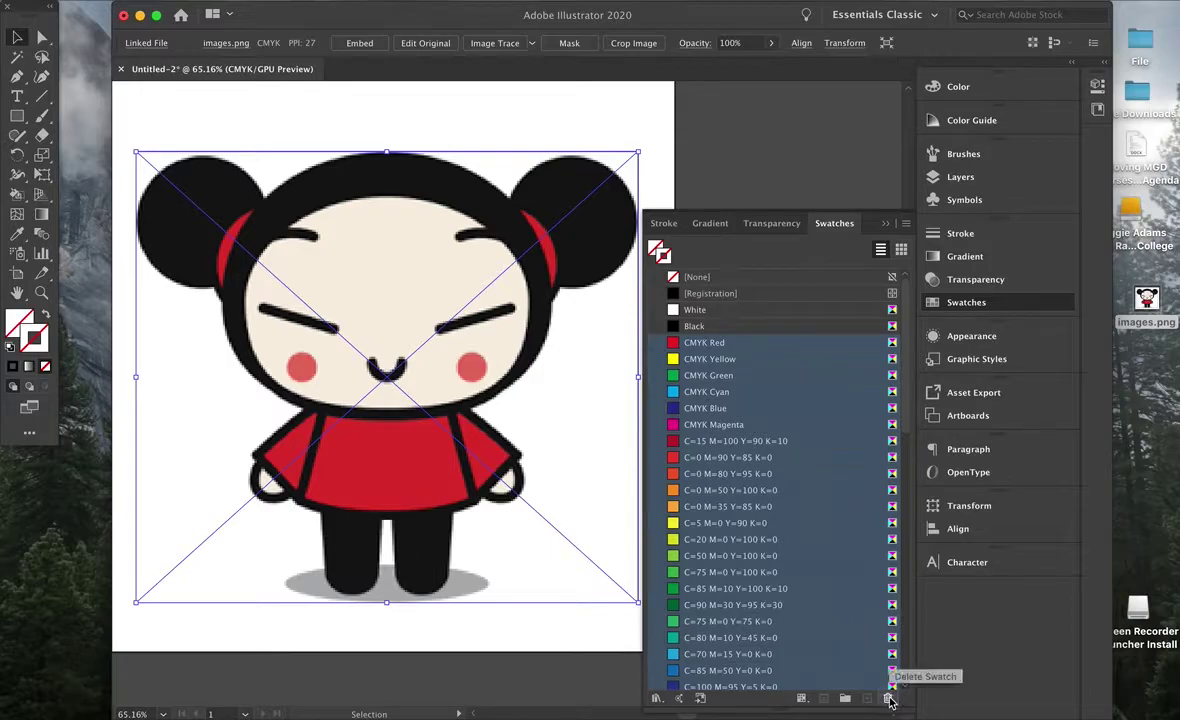
pyautogui.click(890, 700)
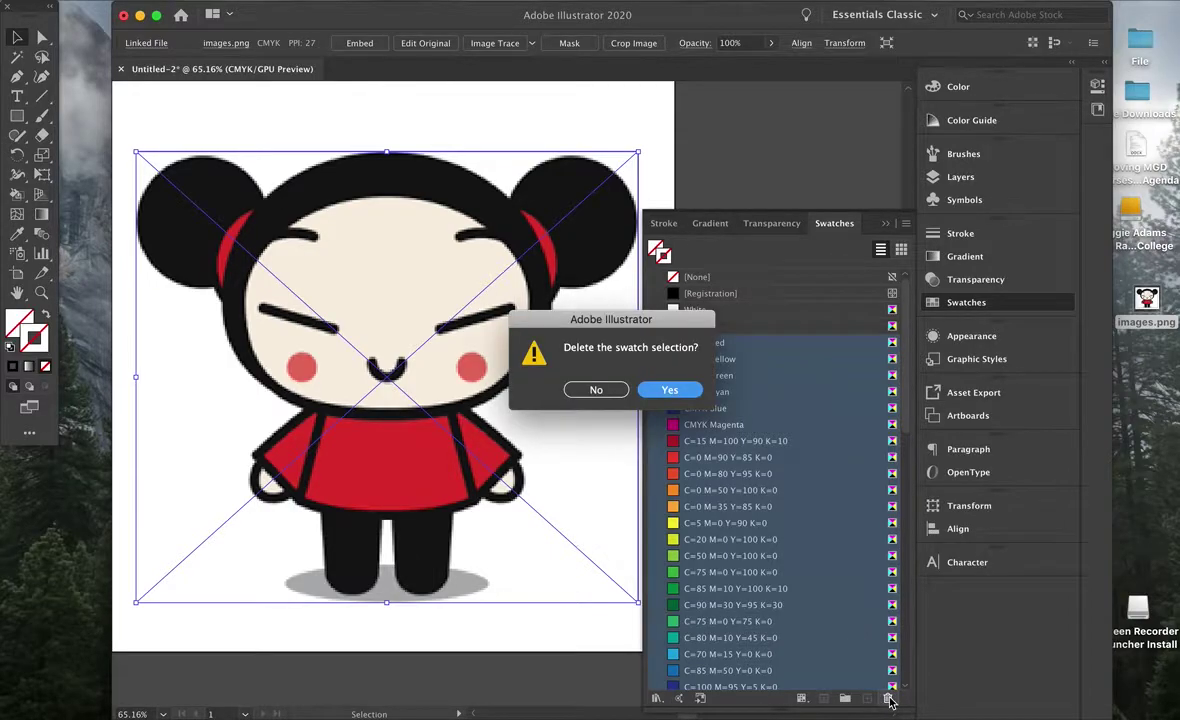
pyautogui.click(673, 390)
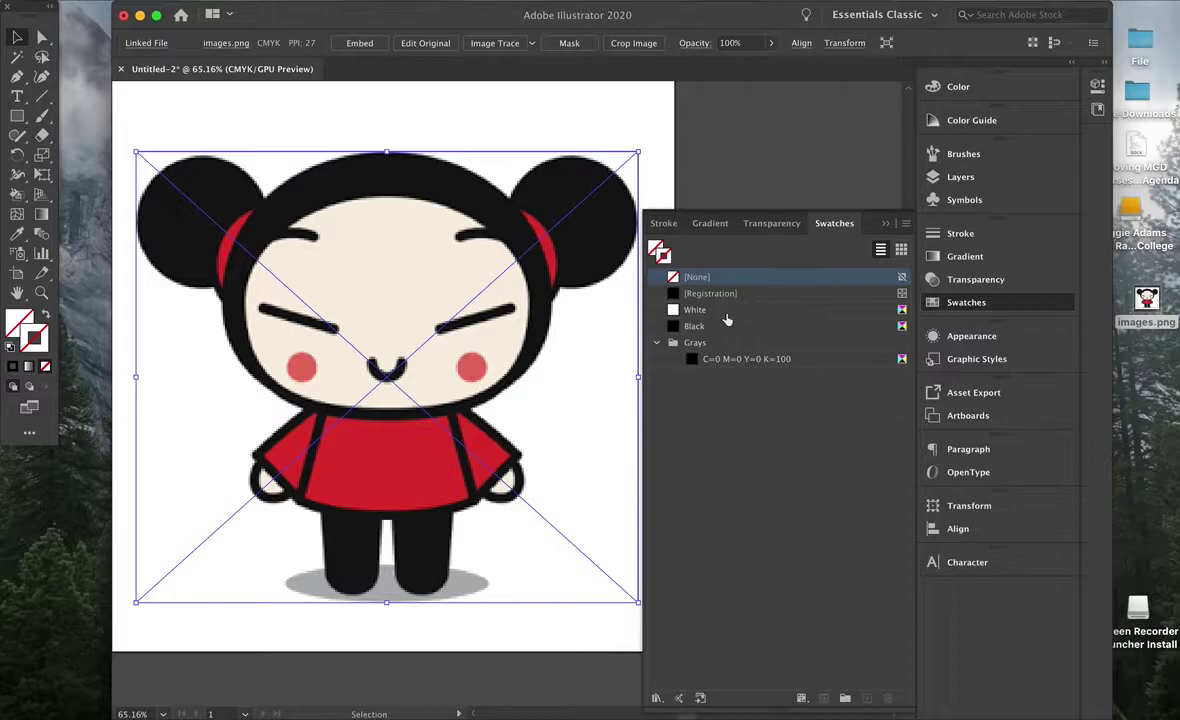
pyautogui.click(716, 344)
pyautogui.click(888, 698)
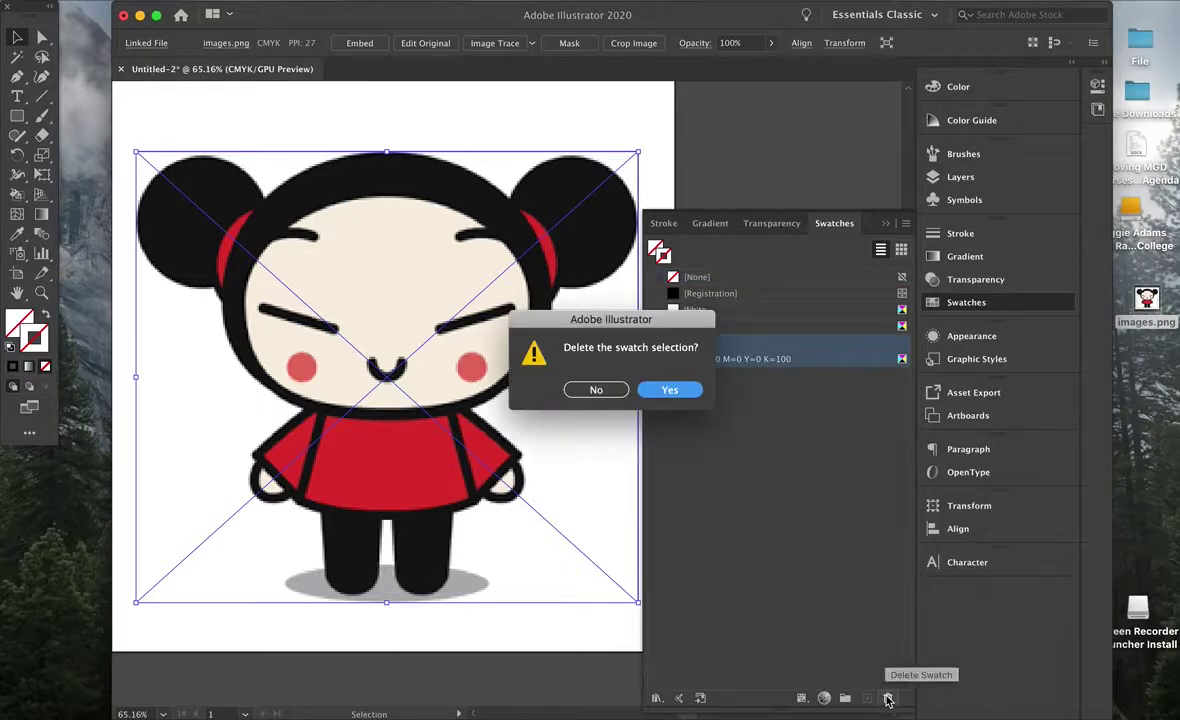
pyautogui.click(672, 392)
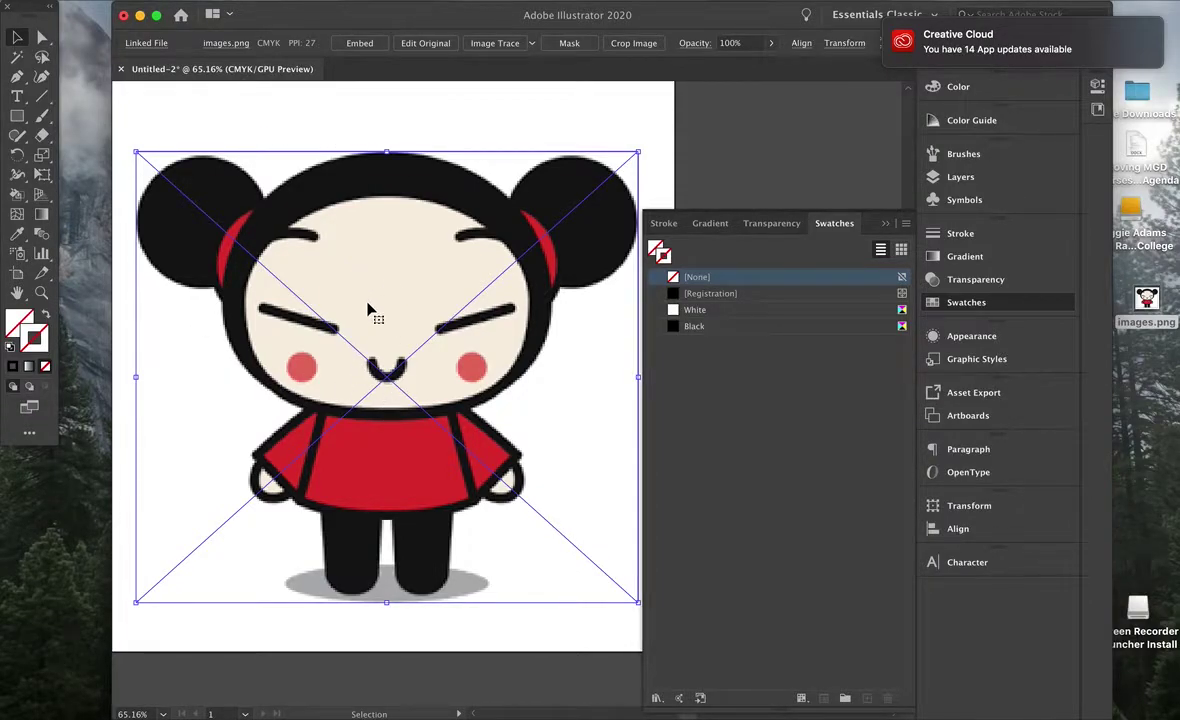
# Sample the shirt's red and the face's cream with the Eyedropper and add both colors as swatches.
pyautogui.click(17, 233)
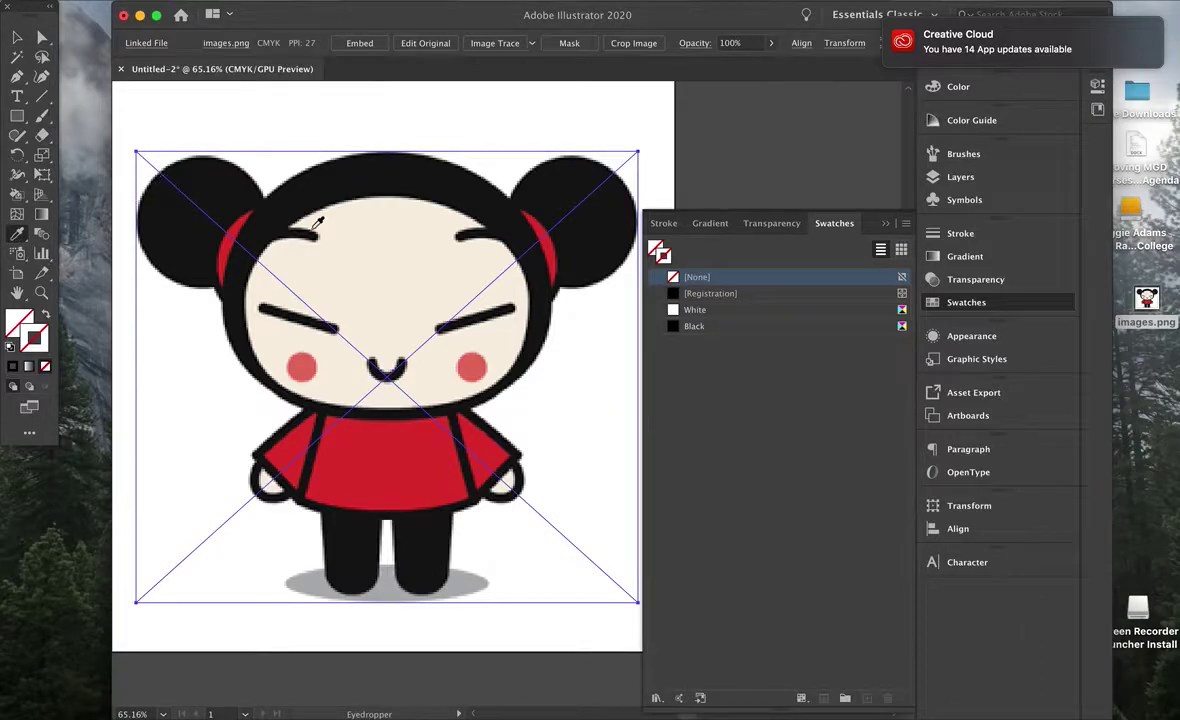
pyautogui.click(370, 461)
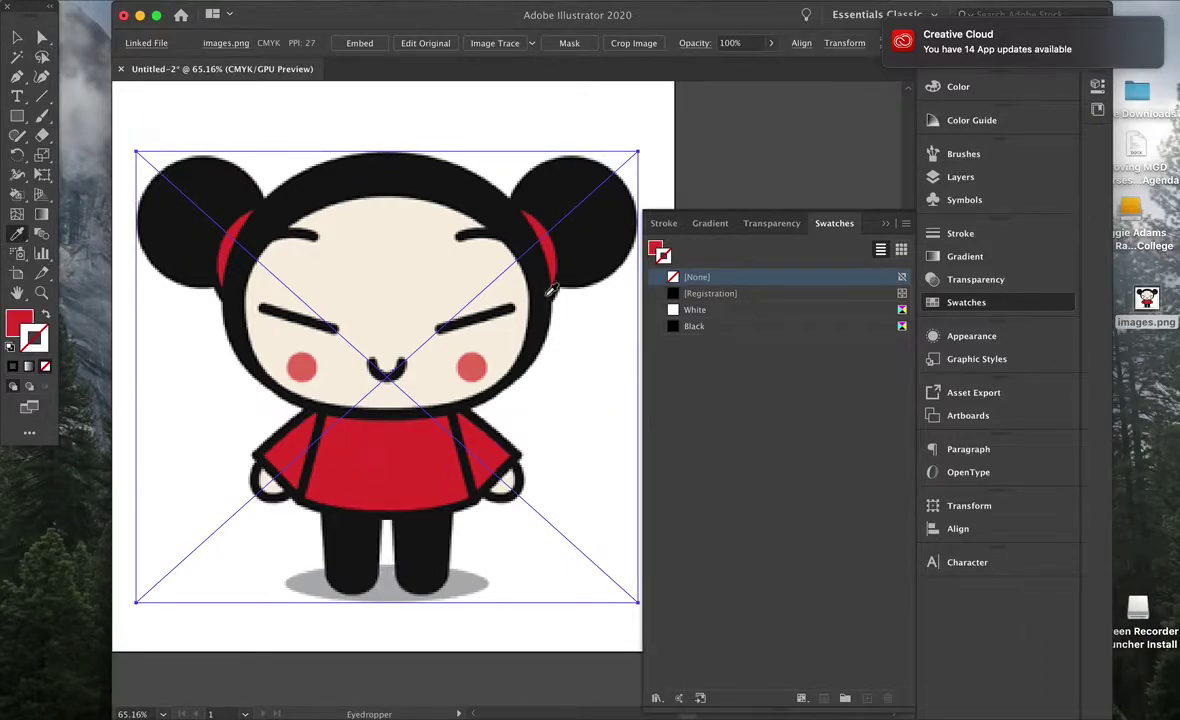
pyautogui.moveTo(660, 252); pyautogui.dragTo(679, 337)
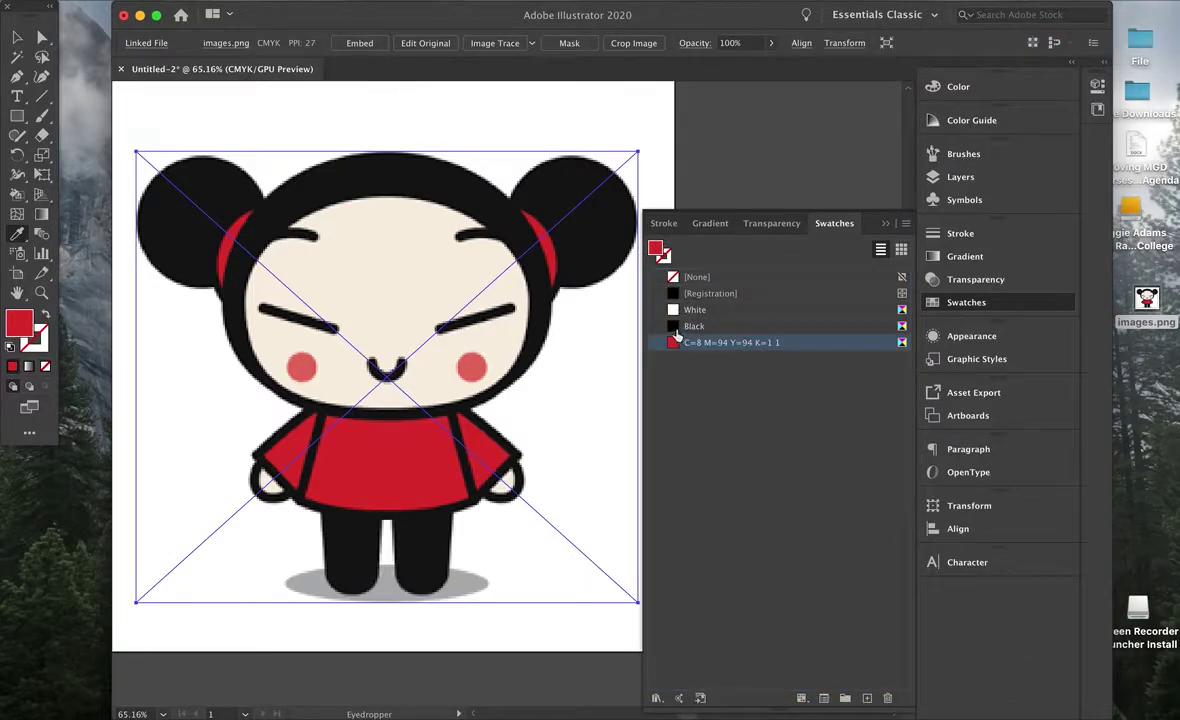
pyautogui.click(482, 253)
pyautogui.moveTo(660, 252); pyautogui.dragTo(686, 358)
# Sample the cheek's pink and the ground shadow's gray with the Eyedropper and add both colors as swatches.
pyautogui.click(474, 368)
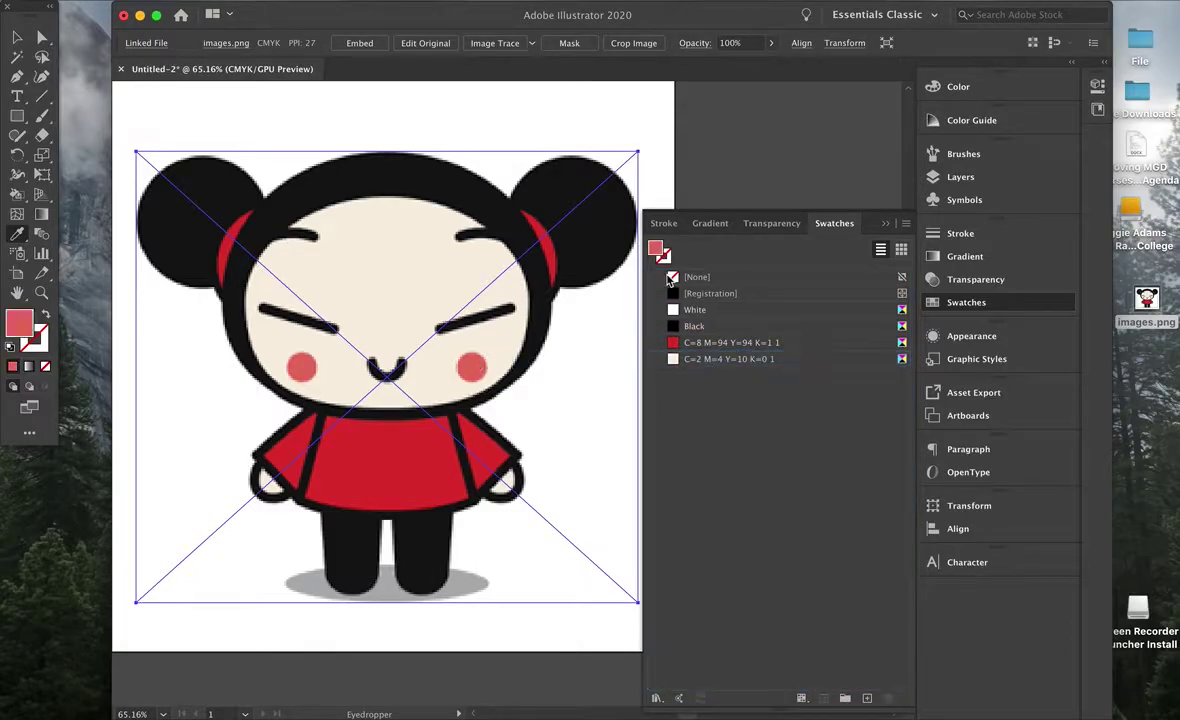
pyautogui.moveTo(659, 254); pyautogui.dragTo(686, 362)
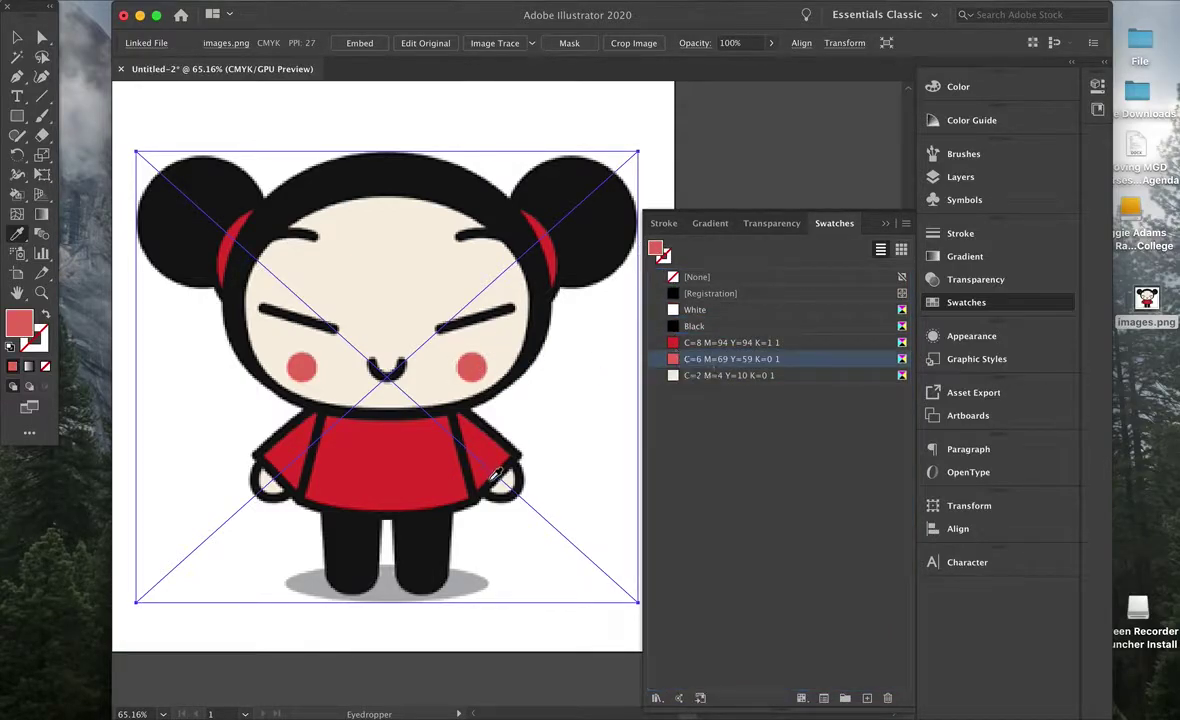
pyautogui.click(462, 585)
pyautogui.moveTo(662, 254); pyautogui.dragTo(662, 396)
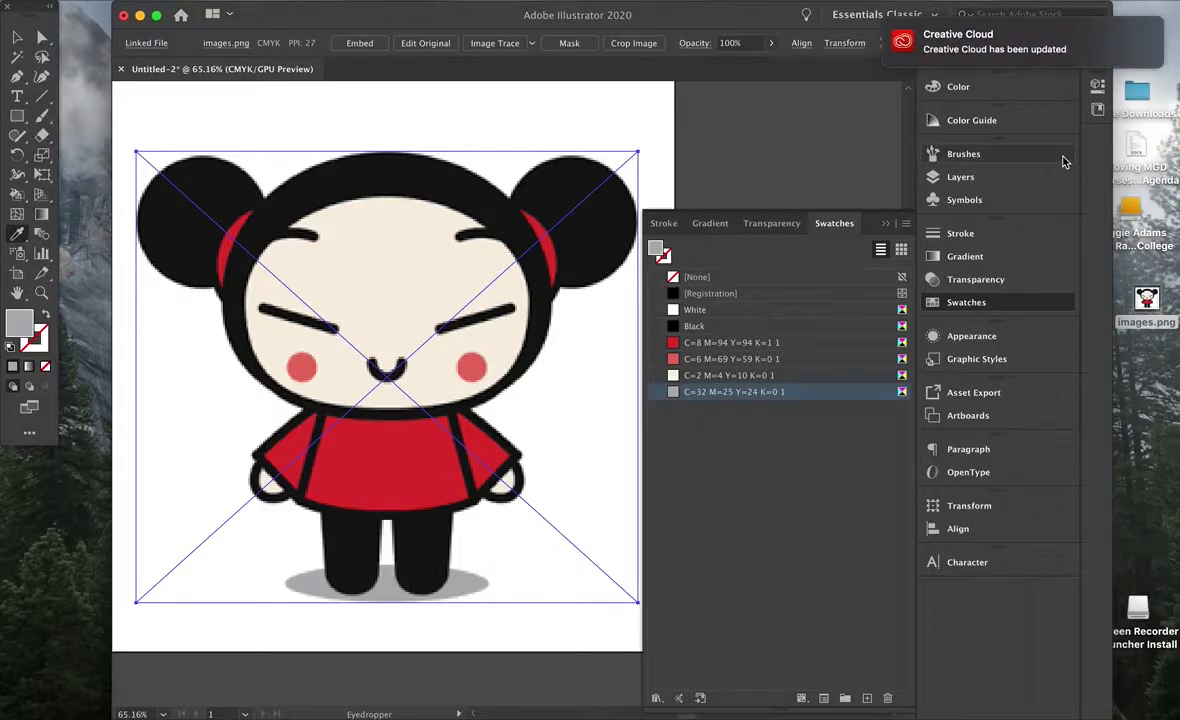
# Unlock the Live Paint layer and lock the Original Character layer.
pyautogui.click(1004, 304)
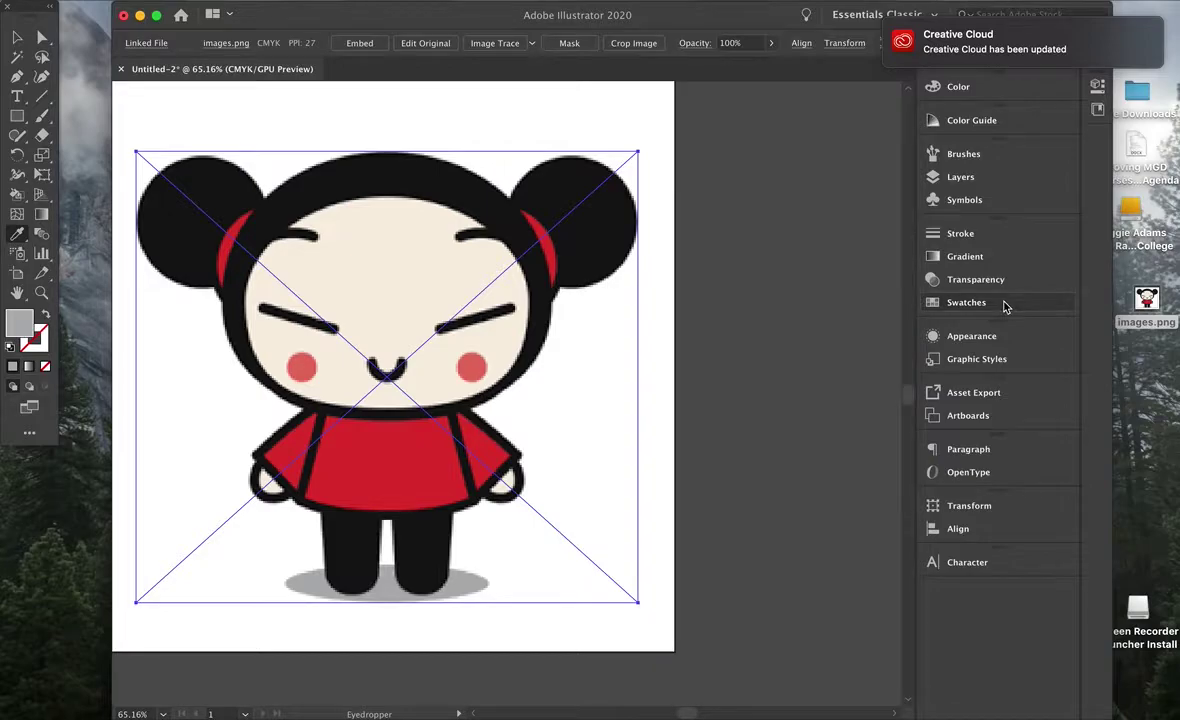
pyautogui.click(996, 178)
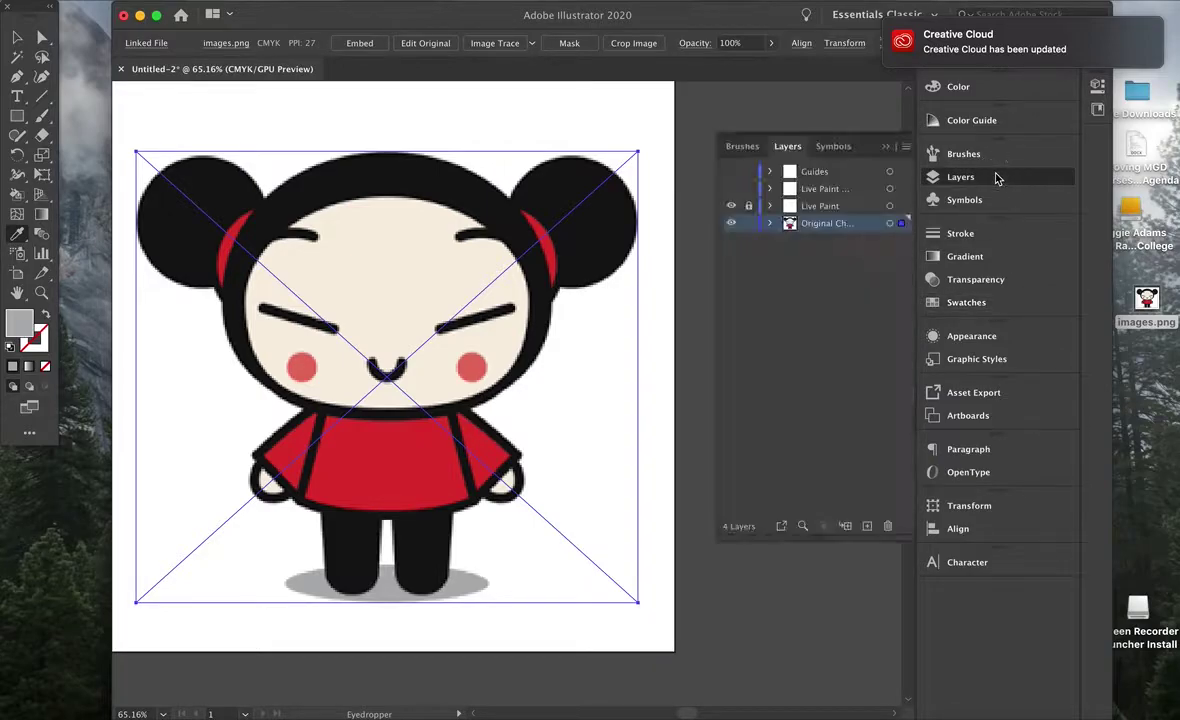
pyautogui.click(748, 207)
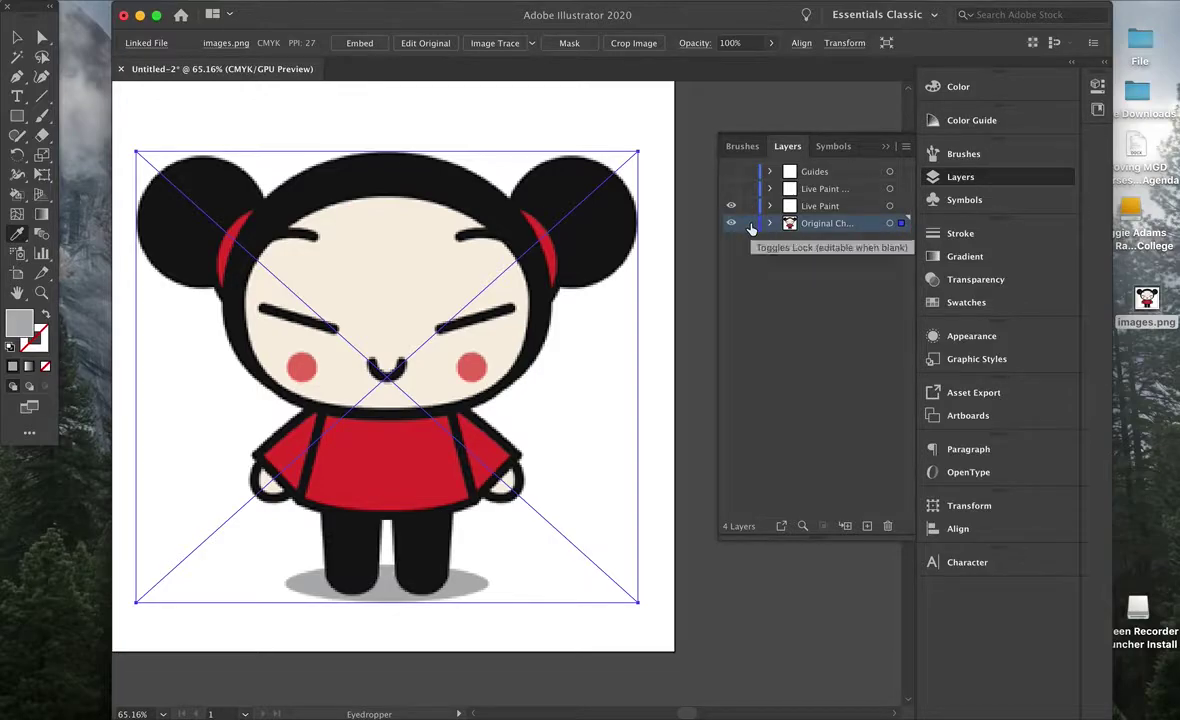
pyautogui.click(749, 224)
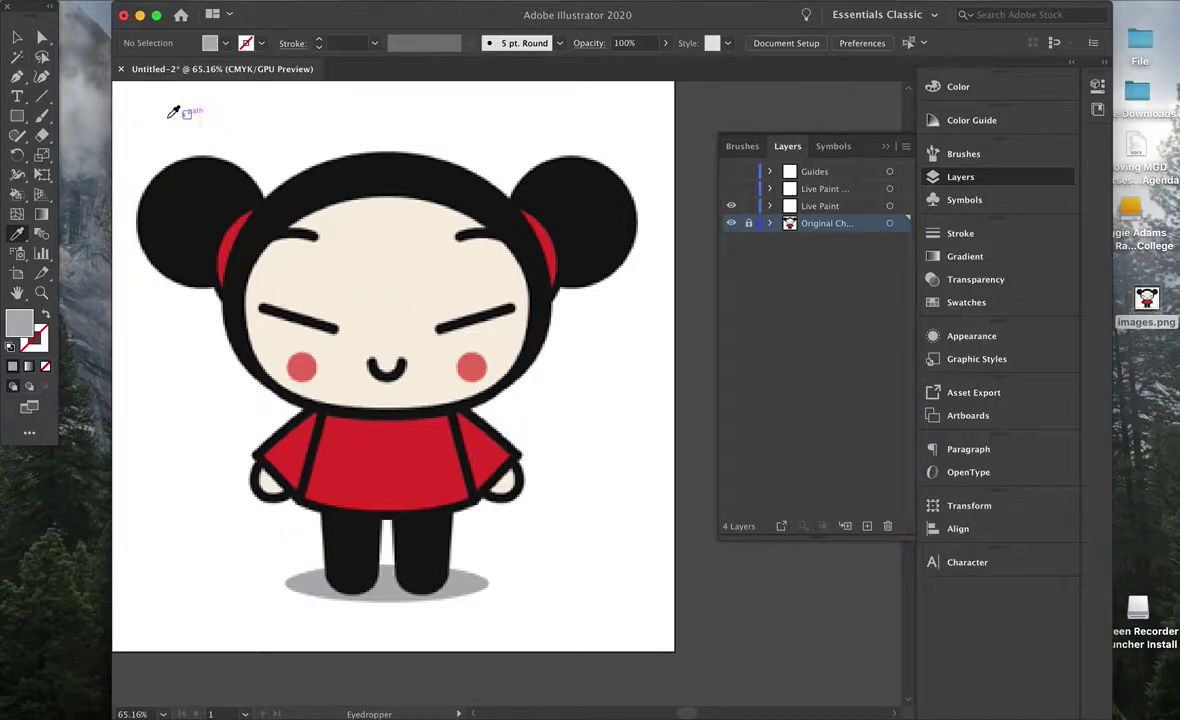
# Cycle the Live Paint Bucket through the saved swatch colors over the character's hair.
pyautogui.click(17, 196)
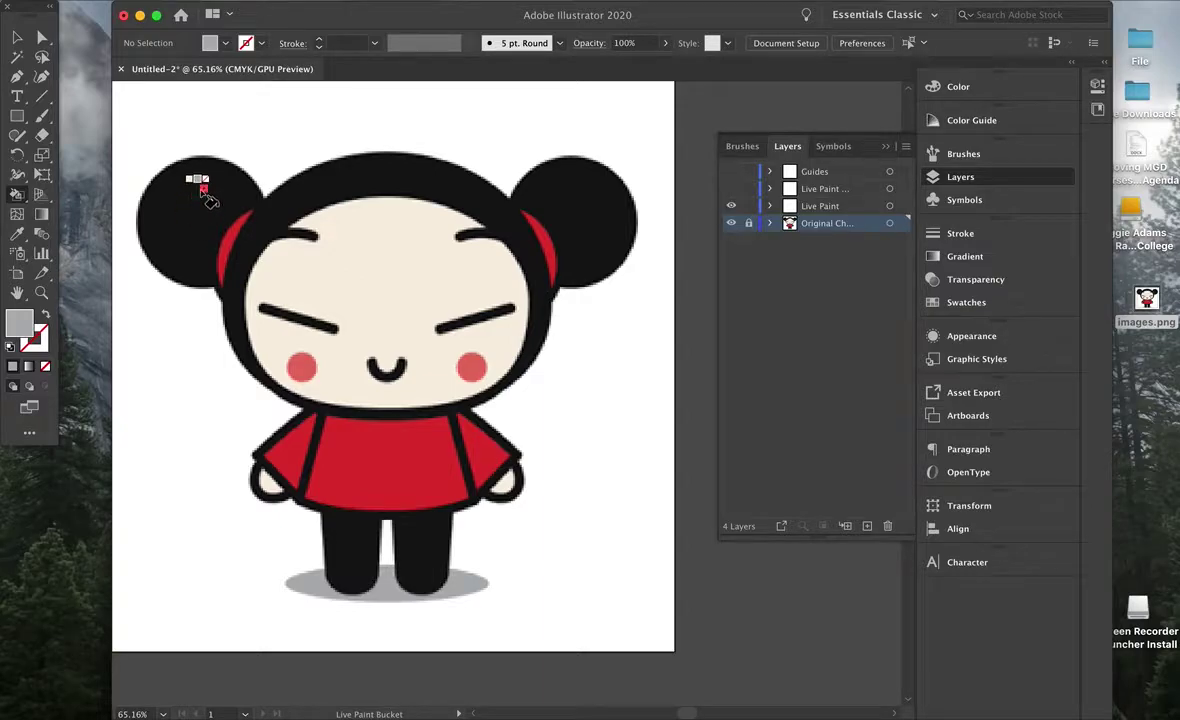
pyautogui.press('Right')
pyautogui.press('Right')
pyautogui.press('Right')
pyautogui.press('Right')
pyautogui.press('Right')
pyautogui.press('Right')
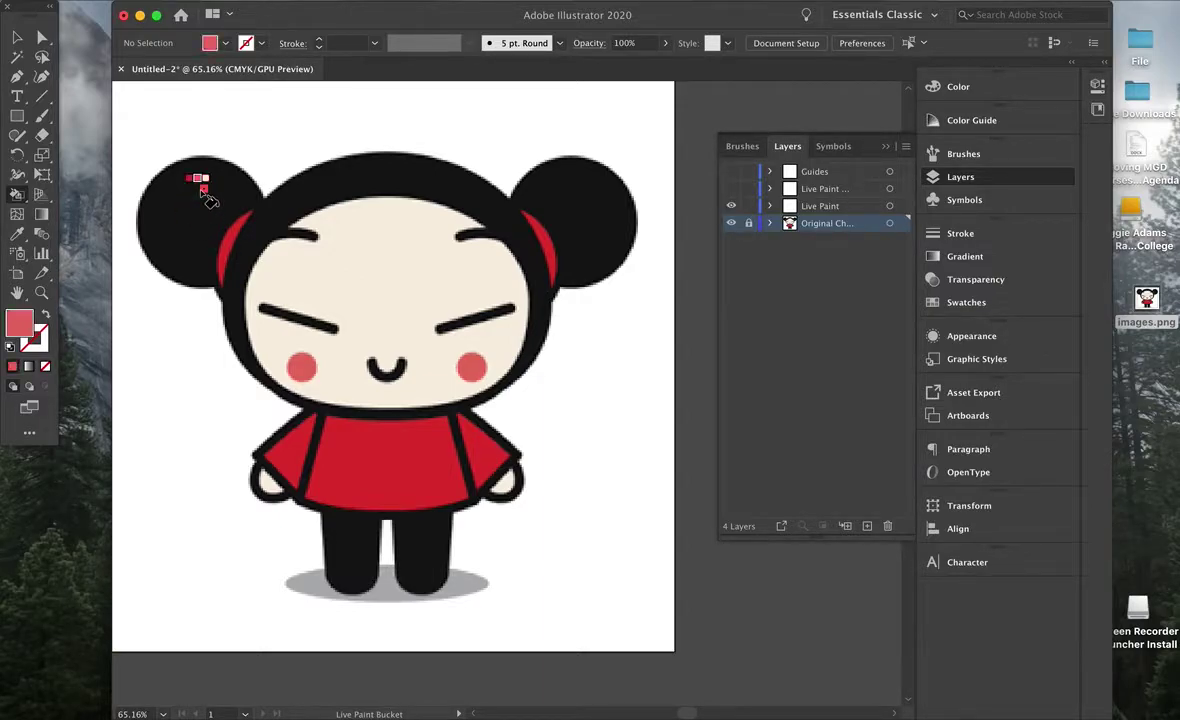
pyautogui.press('Right')
pyautogui.press('Right')
pyautogui.press('Right')
pyautogui.press('Right')
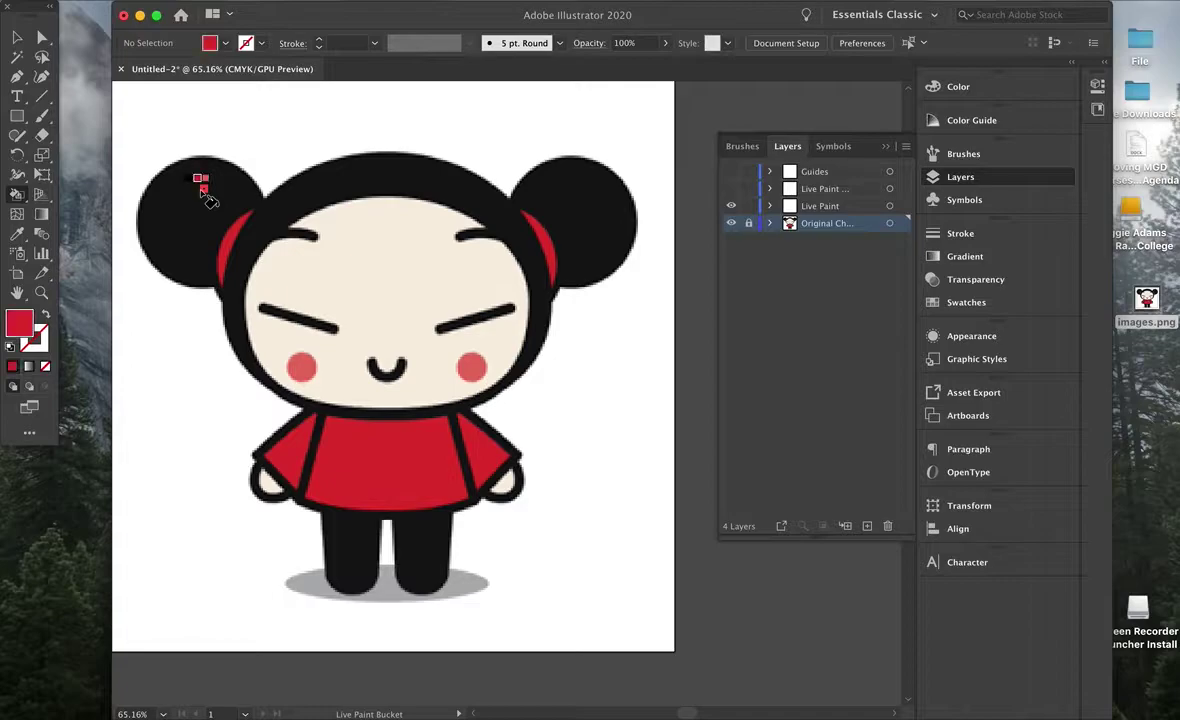
pyautogui.press('Right')
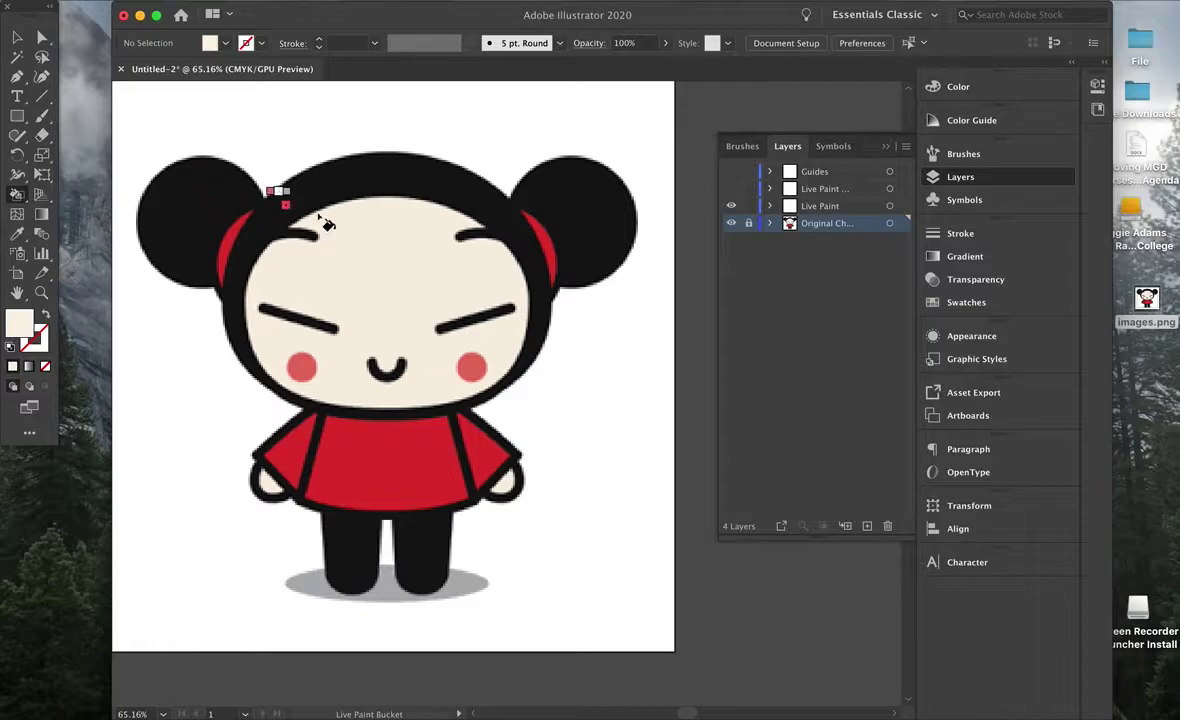
# Fill the grid squares across most of the character's left hair bun with black using the Live Paint Bucket.
pyautogui.click(42, 293)
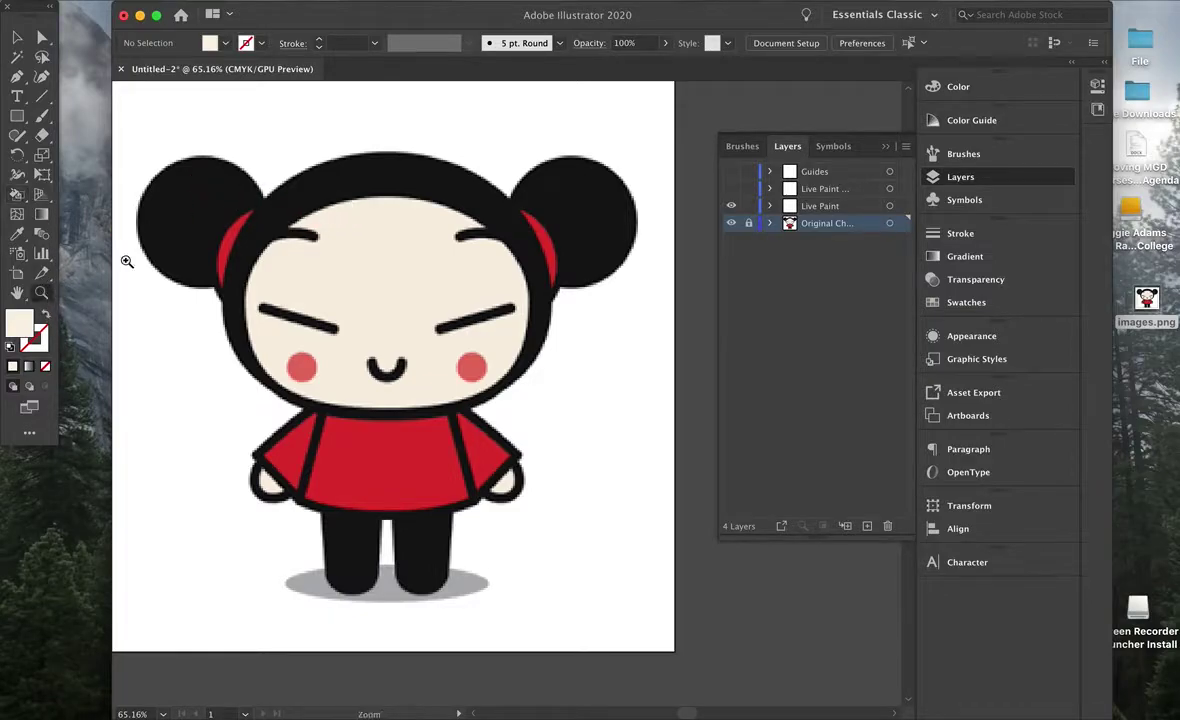
pyautogui.moveTo(137, 116); pyautogui.dragTo(432, 424)
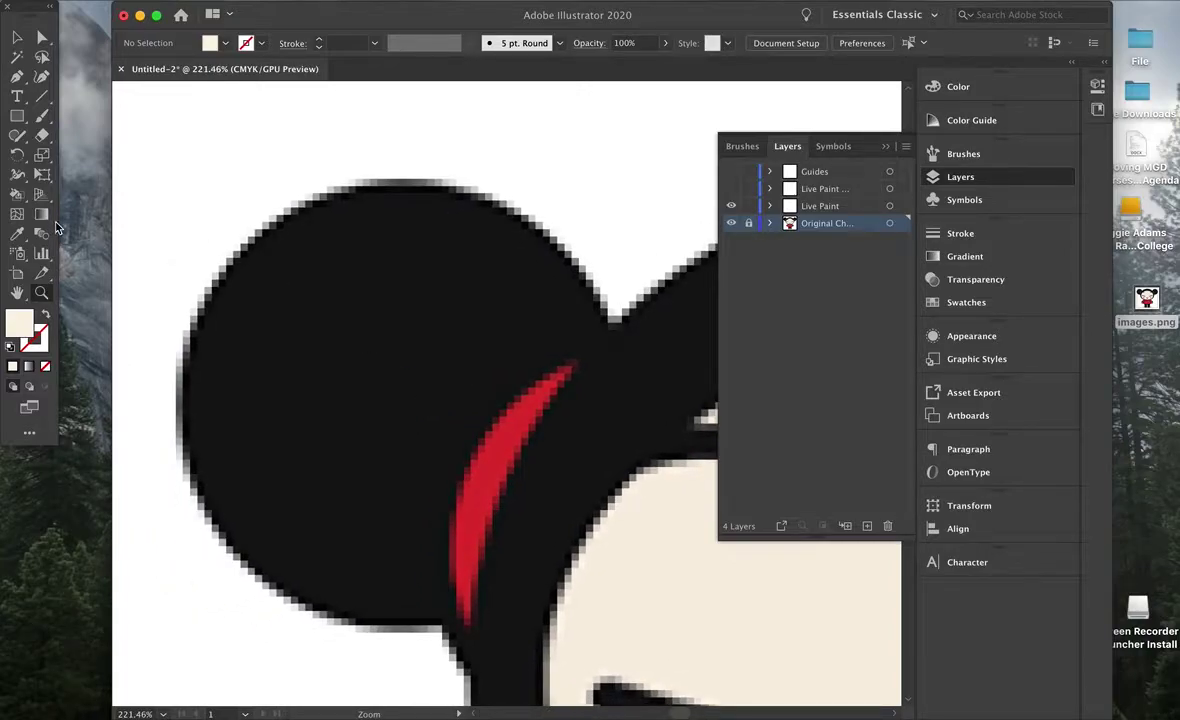
pyautogui.click(20, 196)
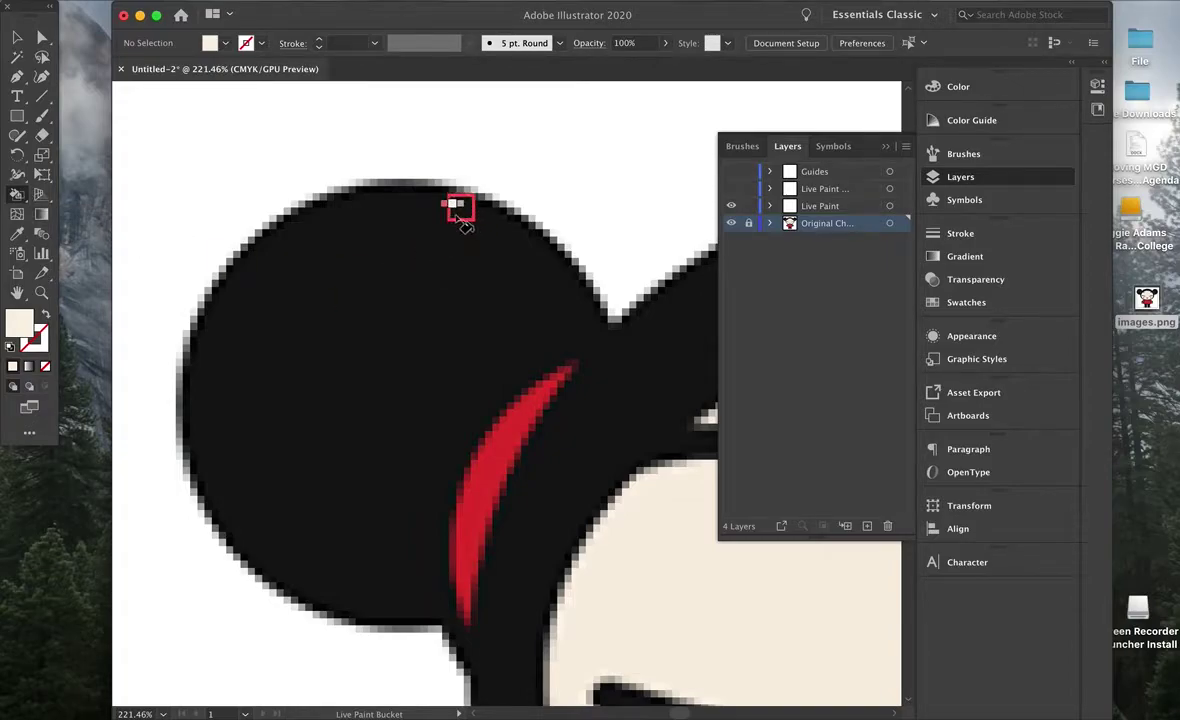
pyautogui.press('Left')
pyautogui.press('Left')
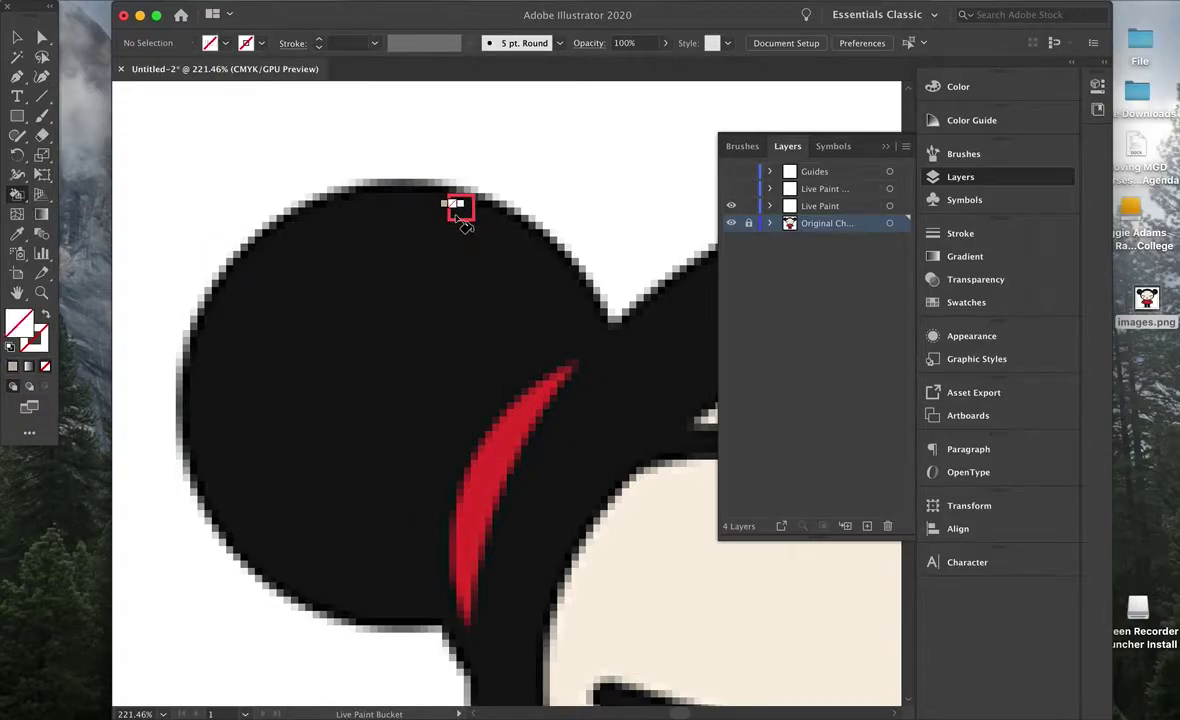
pyautogui.press('Right')
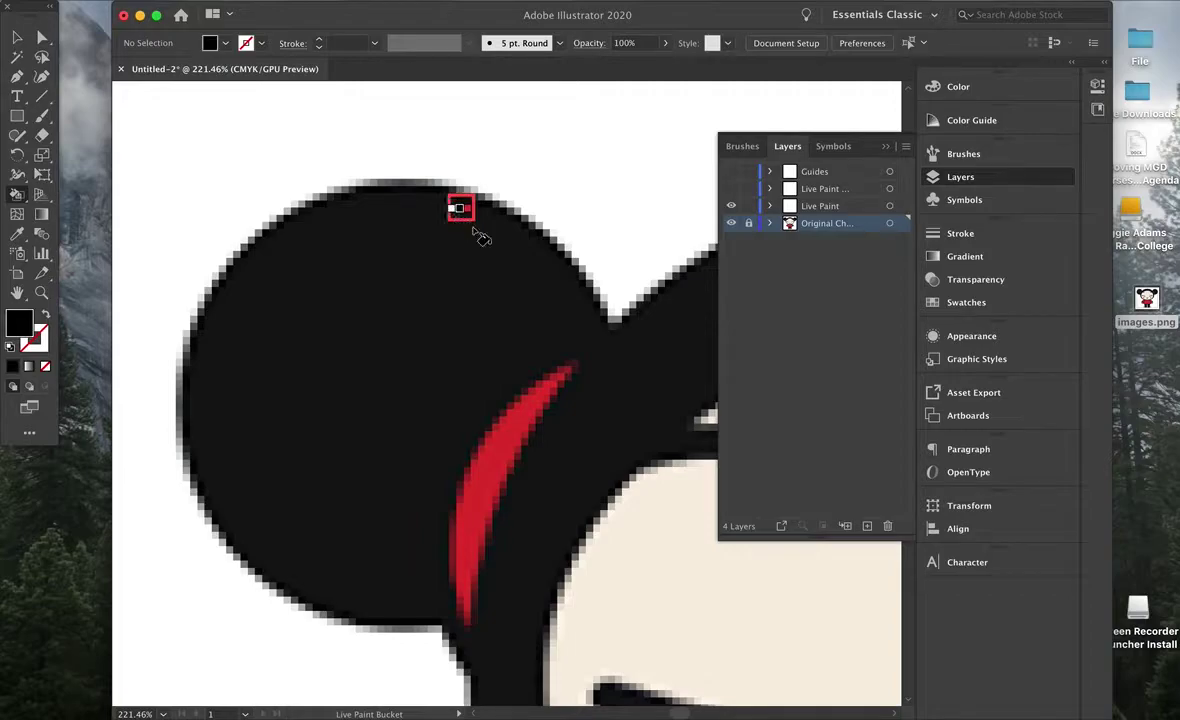
pyautogui.click(568, 285)
pyautogui.click(549, 263)
pyautogui.click(516, 240)
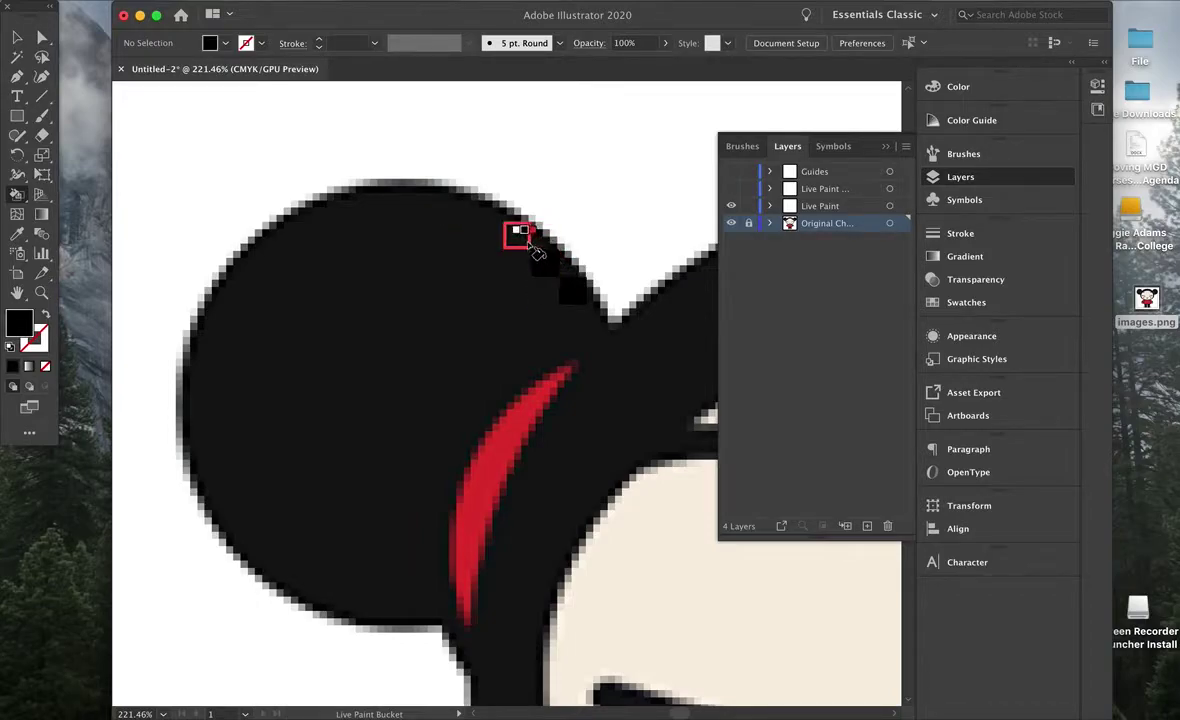
pyautogui.click(485, 207)
pyautogui.click(404, 194)
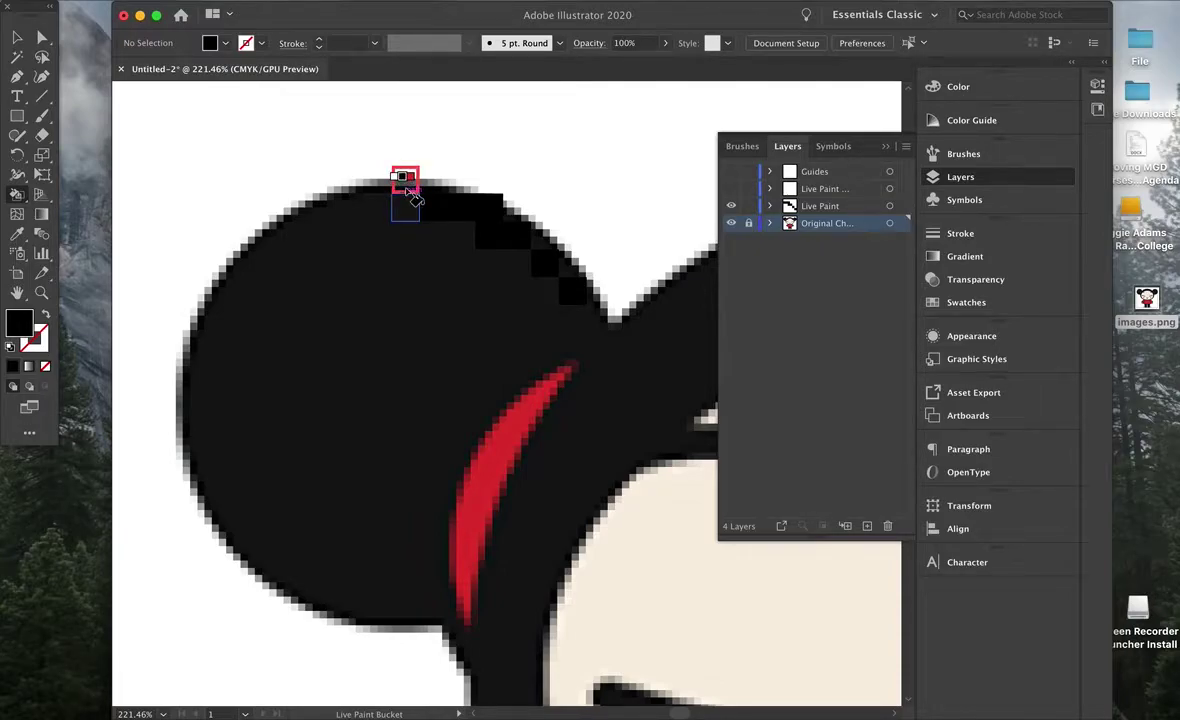
pyautogui.moveTo(407, 205)
pyautogui.mouseDown()
pyautogui.moveTo(333, 215)
pyautogui.moveTo(333, 246)
pyautogui.moveTo(492, 214)
pyautogui.moveTo(373, 270)
pyautogui.moveTo(530, 300)
pyautogui.moveTo(398, 346)
pyautogui.moveTo(544, 340)
pyautogui.moveTo(404, 366)
pyautogui.moveTo(417, 272)
pyautogui.moveTo(450, 327)
pyautogui.moveTo(423, 290)
pyautogui.moveTo(325, 299)
pyautogui.moveTo(308, 283)
pyautogui.moveTo(313, 306)
pyautogui.moveTo(360, 344)
pyautogui.moveTo(287, 370)
pyautogui.moveTo(362, 325)
pyautogui.moveTo(363, 373)
pyautogui.moveTo(300, 440)
pyautogui.moveTo(315, 510)
pyautogui.moveTo(387, 437)
pyautogui.moveTo(377, 382)
pyautogui.moveTo(390, 452)
pyautogui.moveTo(415, 410)
pyautogui.moveTo(409, 505)
pyautogui.moveTo(450, 405)
pyautogui.moveTo(405, 543)
pyautogui.moveTo(368, 568)
pyautogui.moveTo(358, 515)
pyautogui.moveTo(384, 524)
pyautogui.moveTo(303, 545)
pyautogui.moveTo(272, 517)
pyautogui.moveTo(245, 460)
pyautogui.moveTo(231, 382)
pyautogui.moveTo(259, 293)
pyautogui.moveTo(293, 241)
pyautogui.moveTo(239, 283)
pyautogui.moveTo(282, 244)
pyautogui.mouseUp()
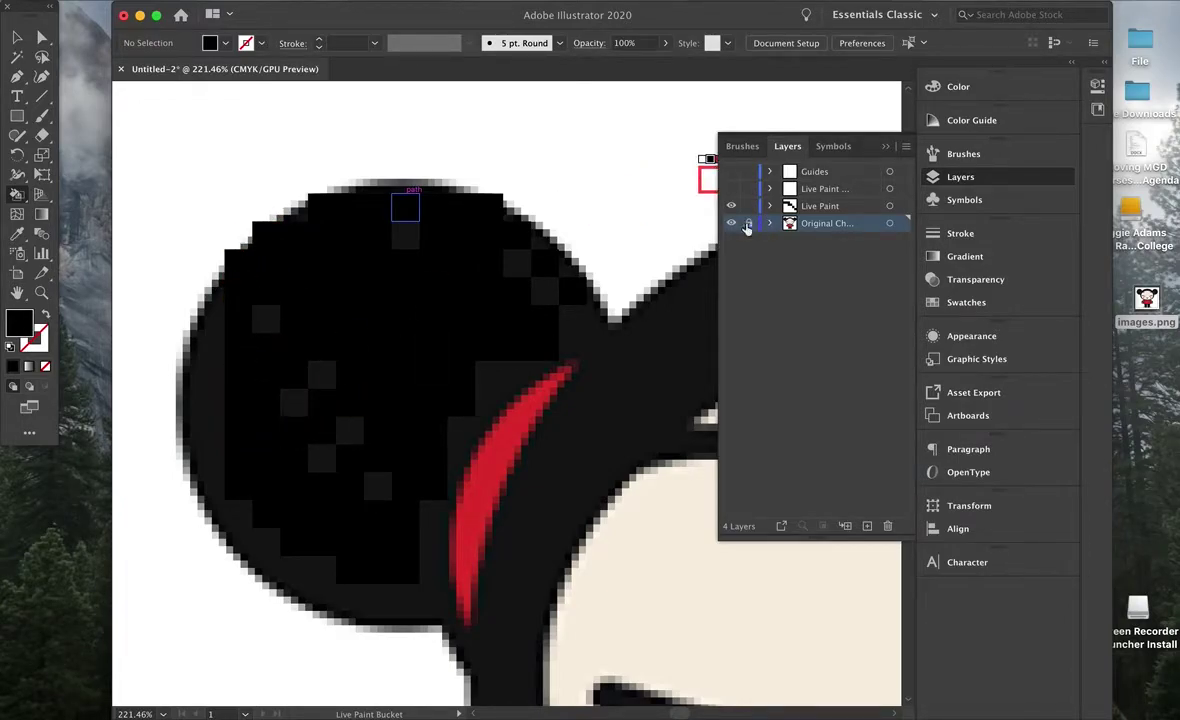
# Temporarily hide the Original Character layer and fill the missed squares inside the left bun with black.
pyautogui.click(731, 224)
pyautogui.click(319, 459)
pyautogui.click(349, 431)
pyautogui.click(321, 375)
pyautogui.click(293, 403)
pyautogui.click(266, 319)
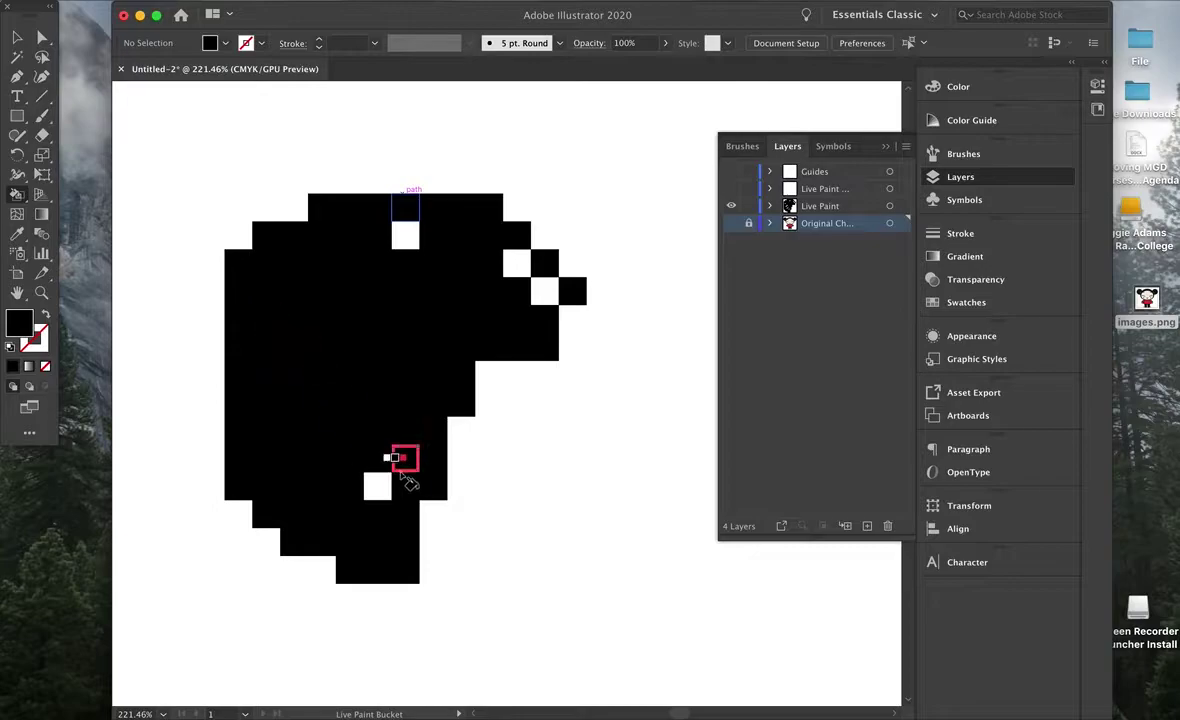
pyautogui.click(380, 484)
pyautogui.click(514, 268)
pyautogui.click(544, 292)
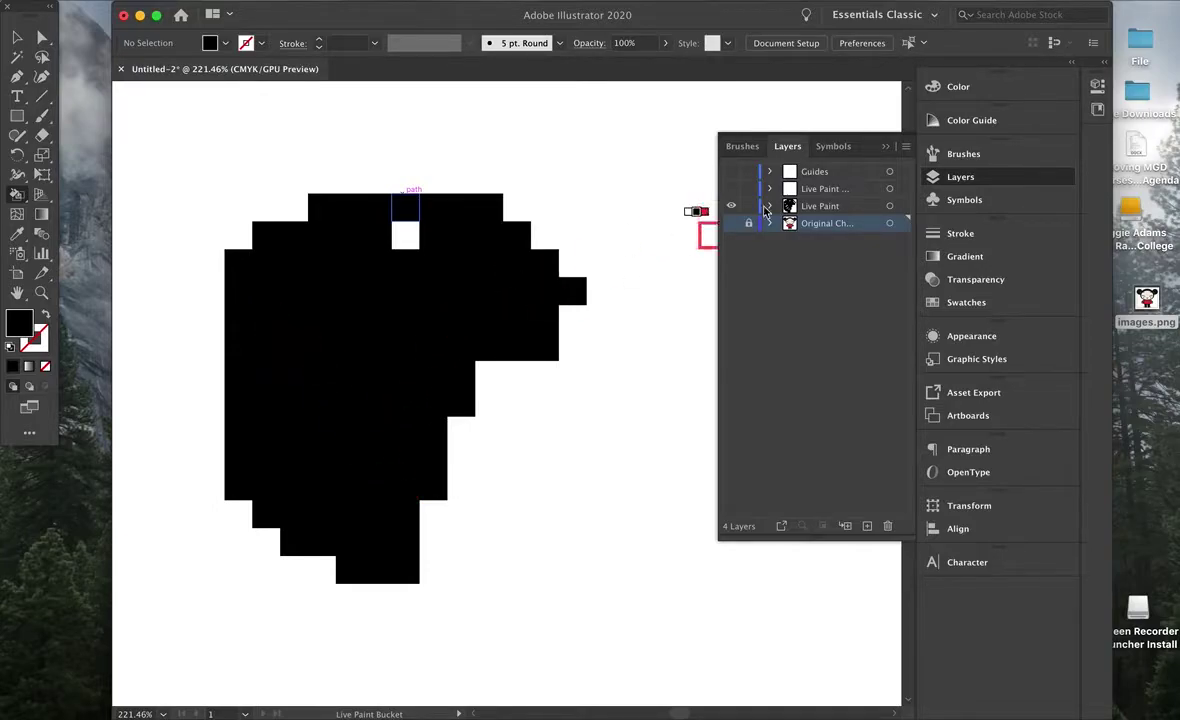
pyautogui.click(731, 223)
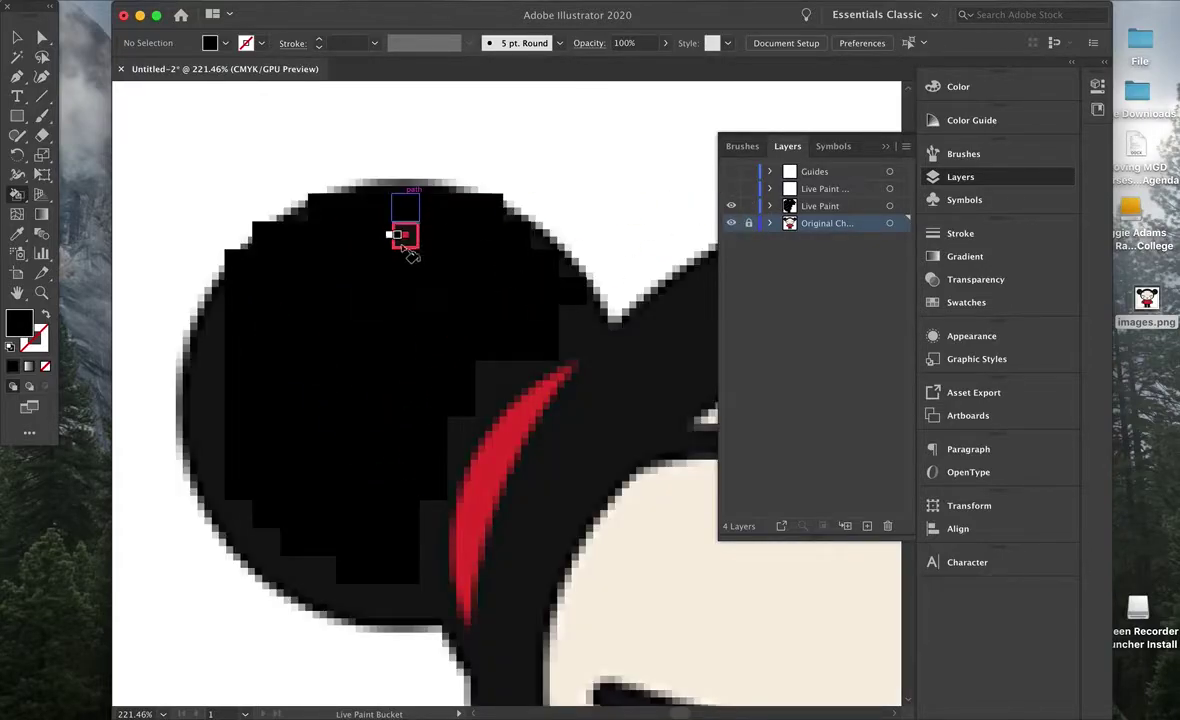
# Fill the remaining squares along the left bun's outer edge and beside its red hair tie with black.
pyautogui.moveTo(503, 346)
pyautogui.mouseDown()
pyautogui.moveTo(421, 508)
pyautogui.moveTo(427, 561)
pyautogui.moveTo(372, 600)
pyautogui.moveTo(266, 540)
pyautogui.moveTo(211, 453)
pyautogui.moveTo(212, 322)
pyautogui.moveTo(215, 380)
pyautogui.moveTo(213, 348)
pyautogui.moveTo(192, 383)
pyautogui.moveTo(212, 438)
pyautogui.moveTo(196, 446)
pyautogui.moveTo(197, 463)
pyautogui.mouseUp()
pyautogui.click(197, 483)
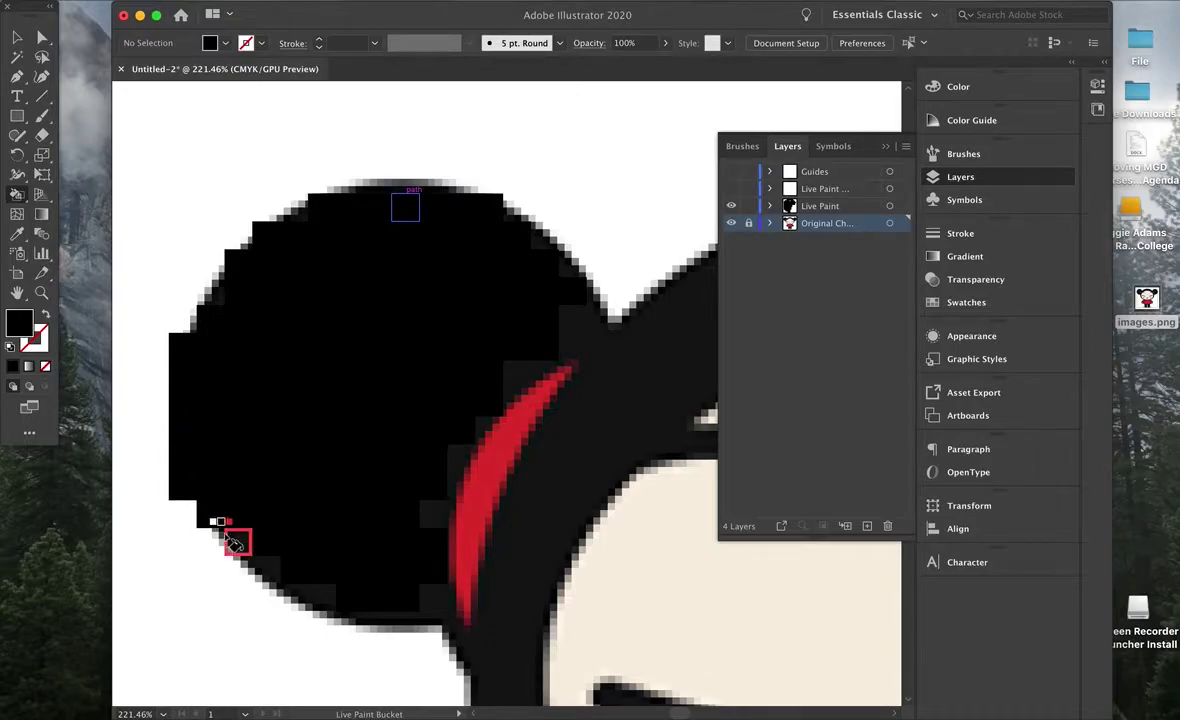
pyautogui.moveTo(237, 537)
pyautogui.mouseDown()
pyautogui.moveTo(268, 575)
pyautogui.moveTo(311, 585)
pyautogui.moveTo(335, 625)
pyautogui.moveTo(422, 628)
pyautogui.moveTo(430, 497)
pyautogui.moveTo(455, 425)
pyautogui.moveTo(545, 300)
pyautogui.mouseUp()
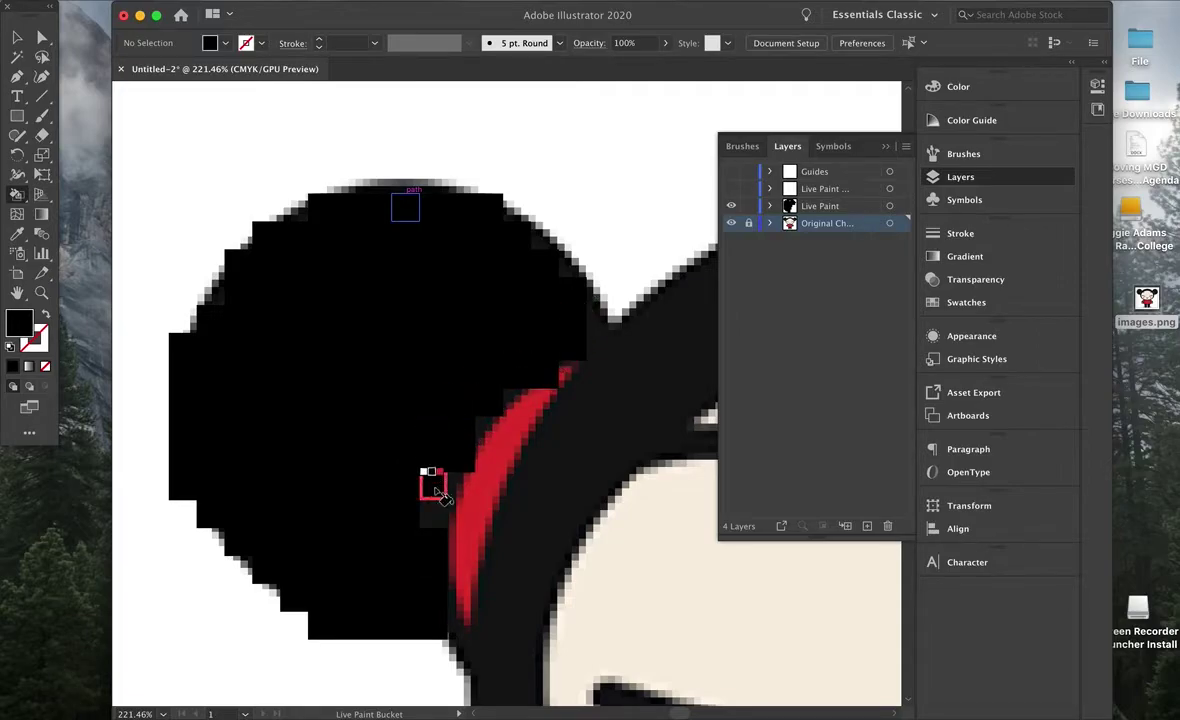
pyautogui.click(424, 512)
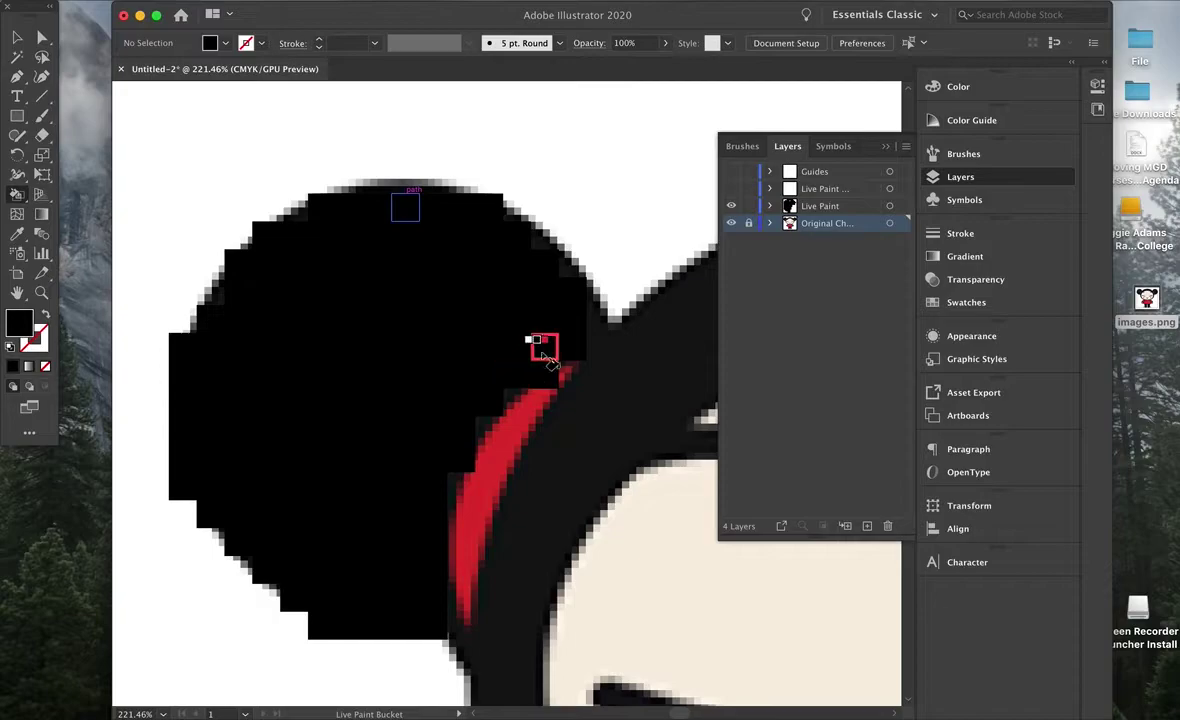
pyautogui.click(600, 316)
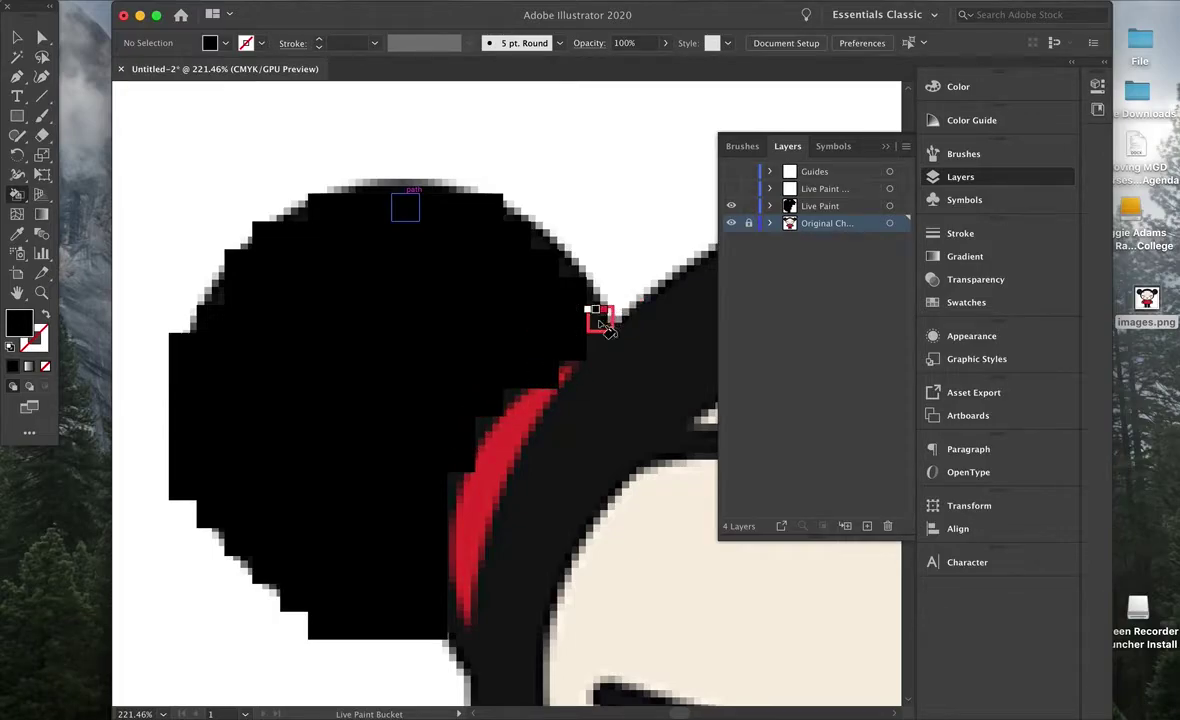
pyautogui.click(570, 270)
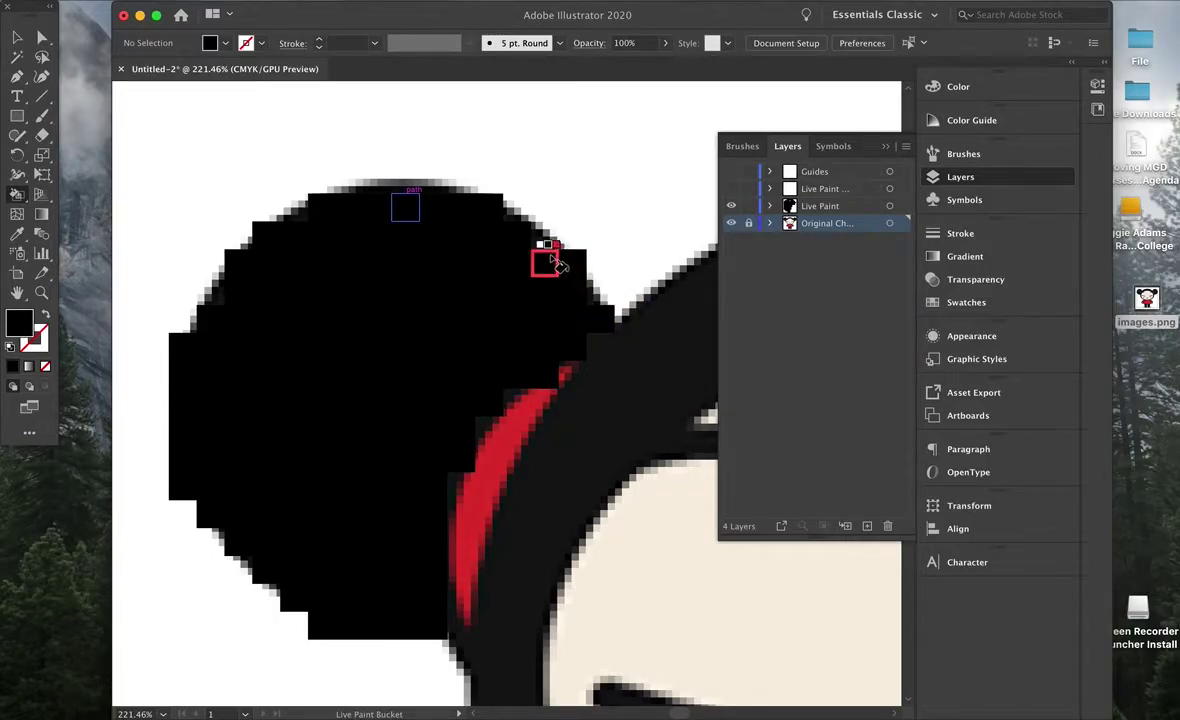
pyautogui.click(540, 232)
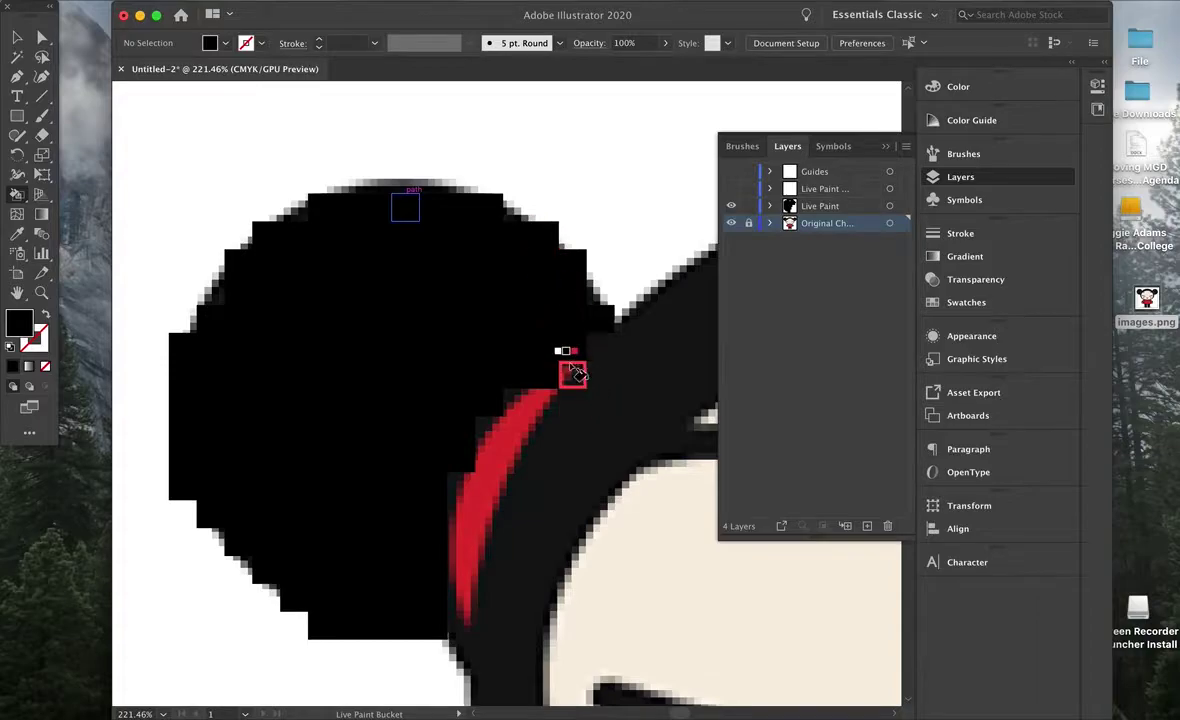
# Switch the Live Paint Bucket to the red swatch and fill the squares along the left bun's hair tie.
pyautogui.press('Right')
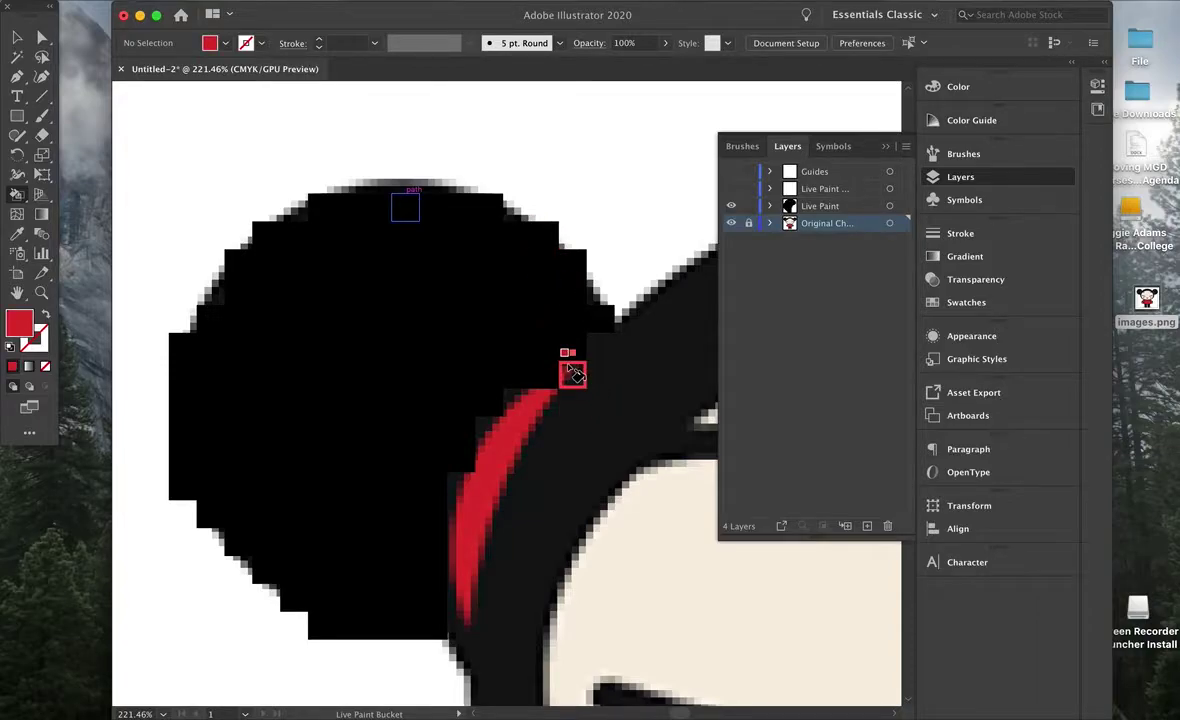
pyautogui.click(545, 374)
pyautogui.click(545, 400)
pyautogui.click(517, 402)
pyautogui.click(507, 434)
pyautogui.click(490, 452)
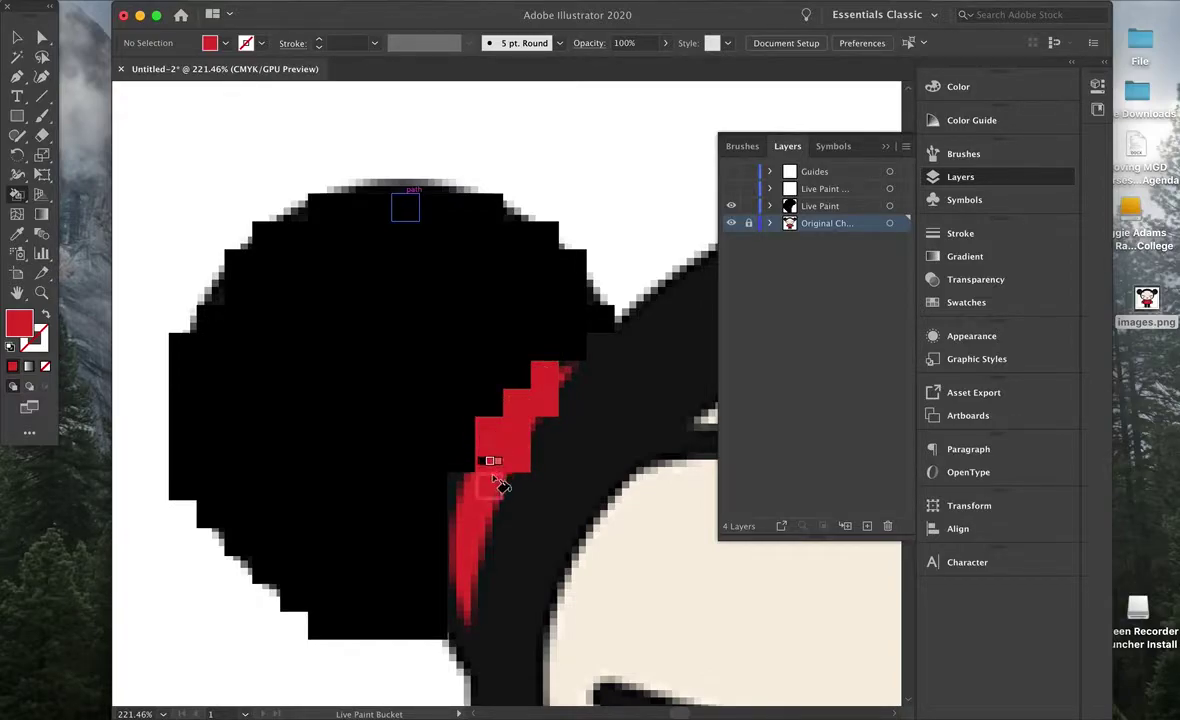
pyautogui.click(463, 495)
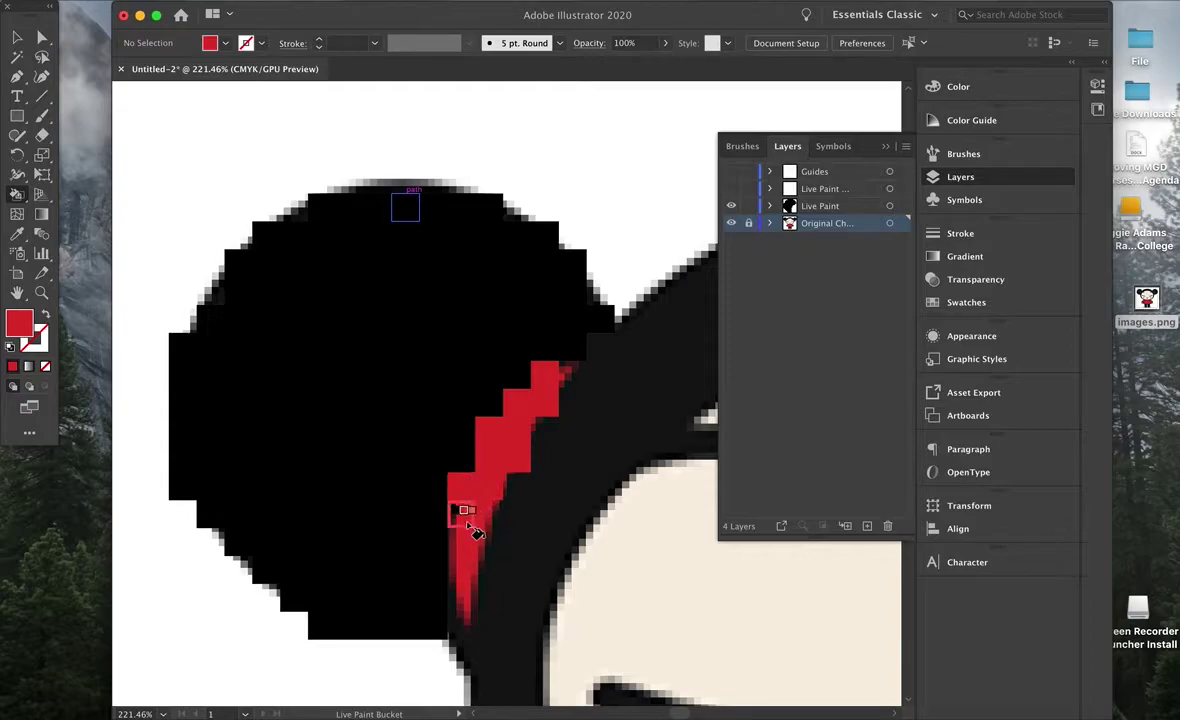
pyautogui.click(466, 522)
pyautogui.click(472, 592)
pyautogui.click(484, 546)
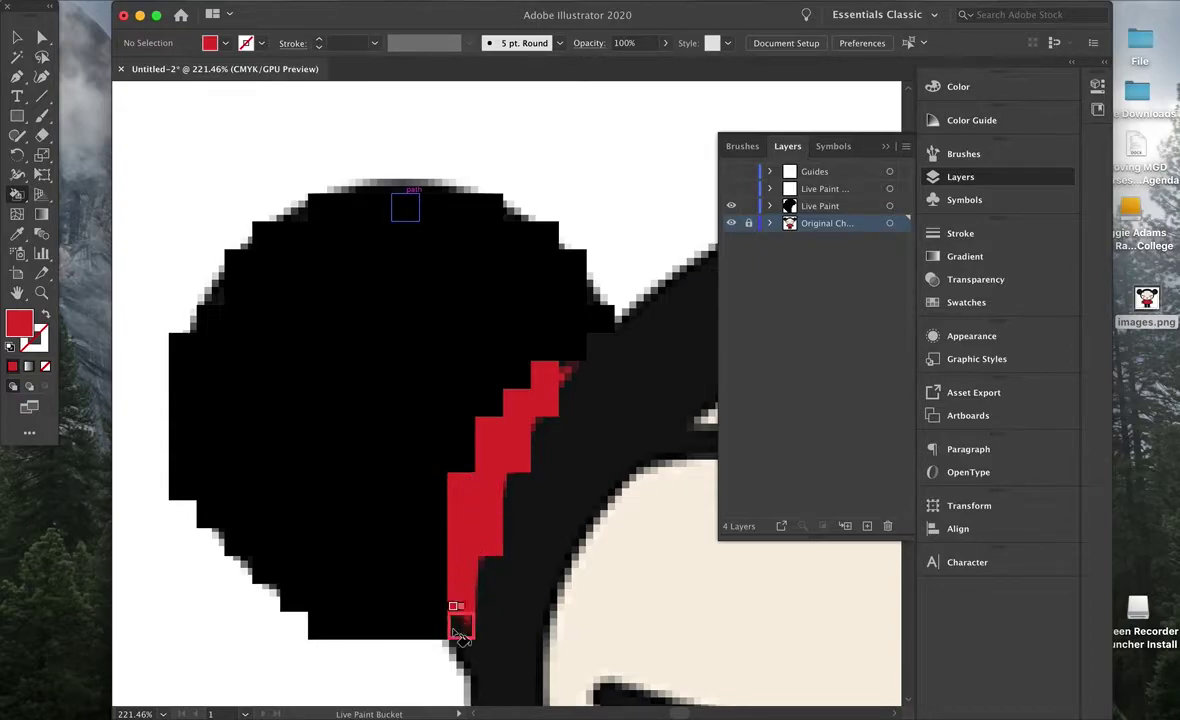
pyautogui.click(570, 369)
pyautogui.click(566, 352)
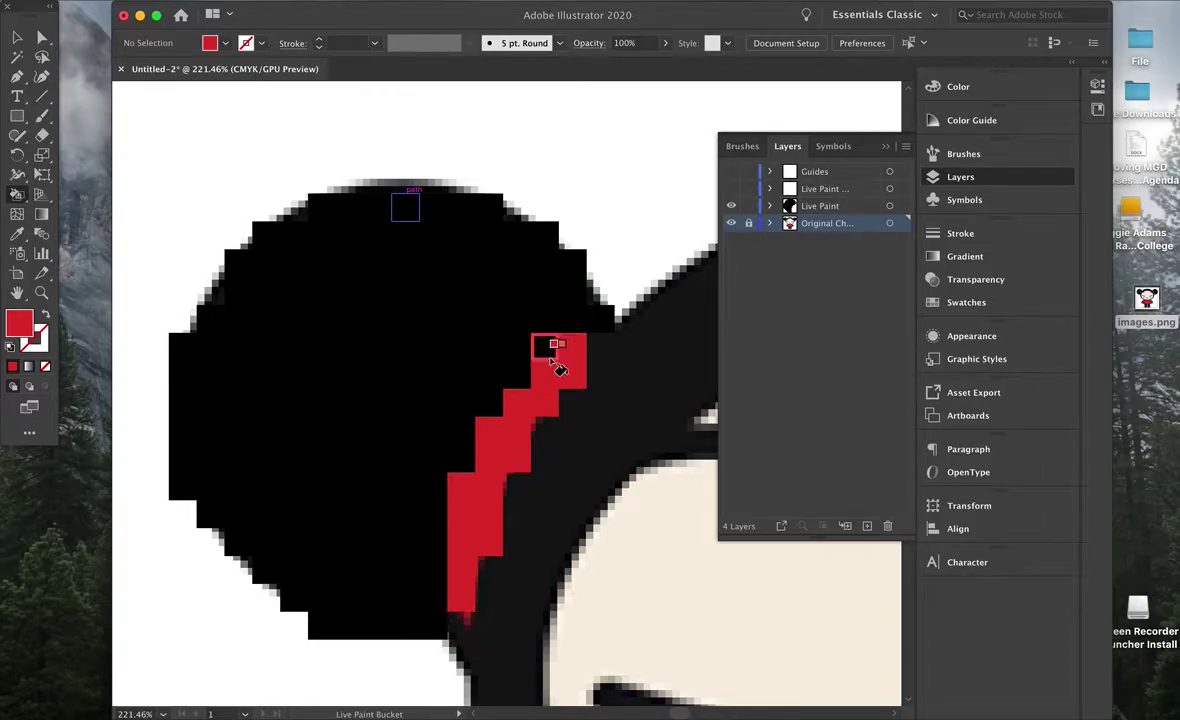
# Check the hair tie with the Original Character layer hidden and recolor the lower square on its inner edge black.
pyautogui.click(731, 223)
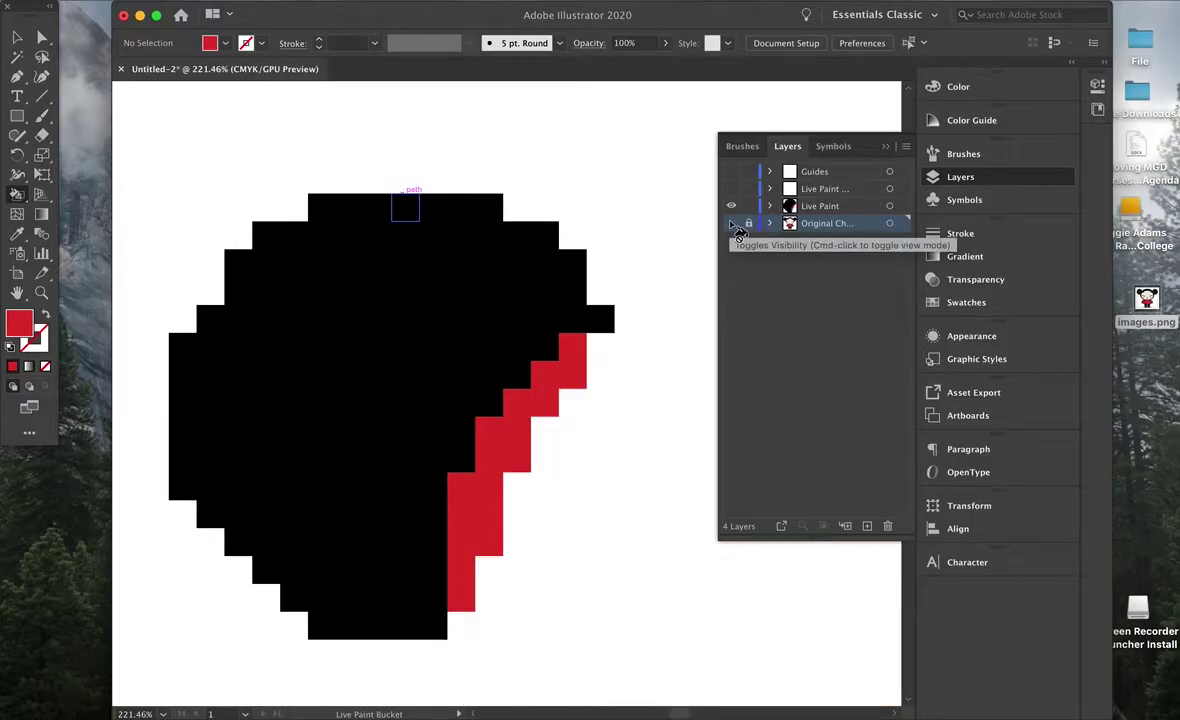
pyautogui.click(731, 223)
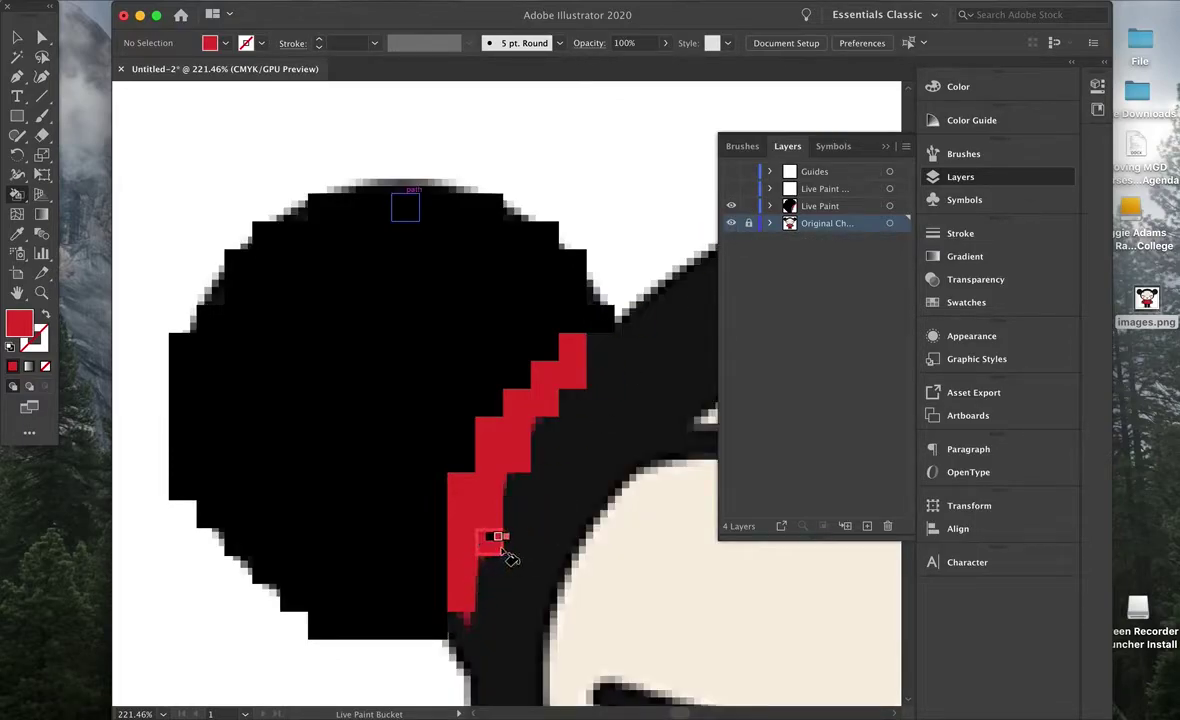
pyautogui.press('Left')
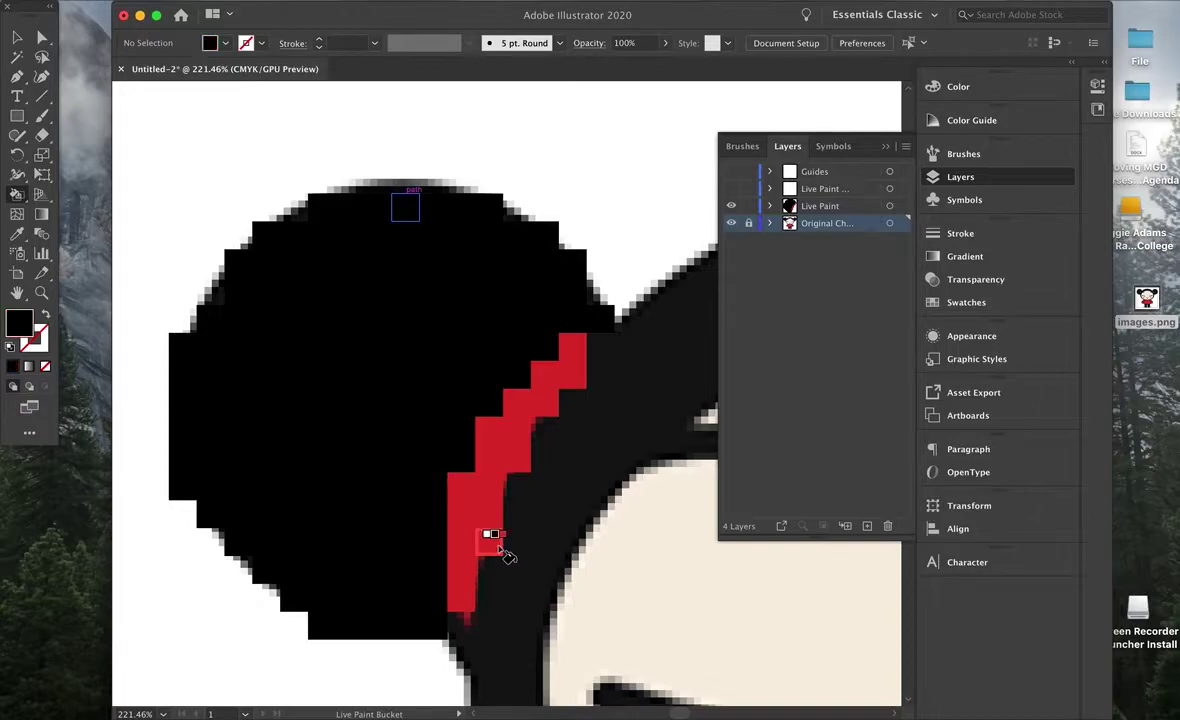
pyautogui.click(499, 546)
pyautogui.click(731, 223)
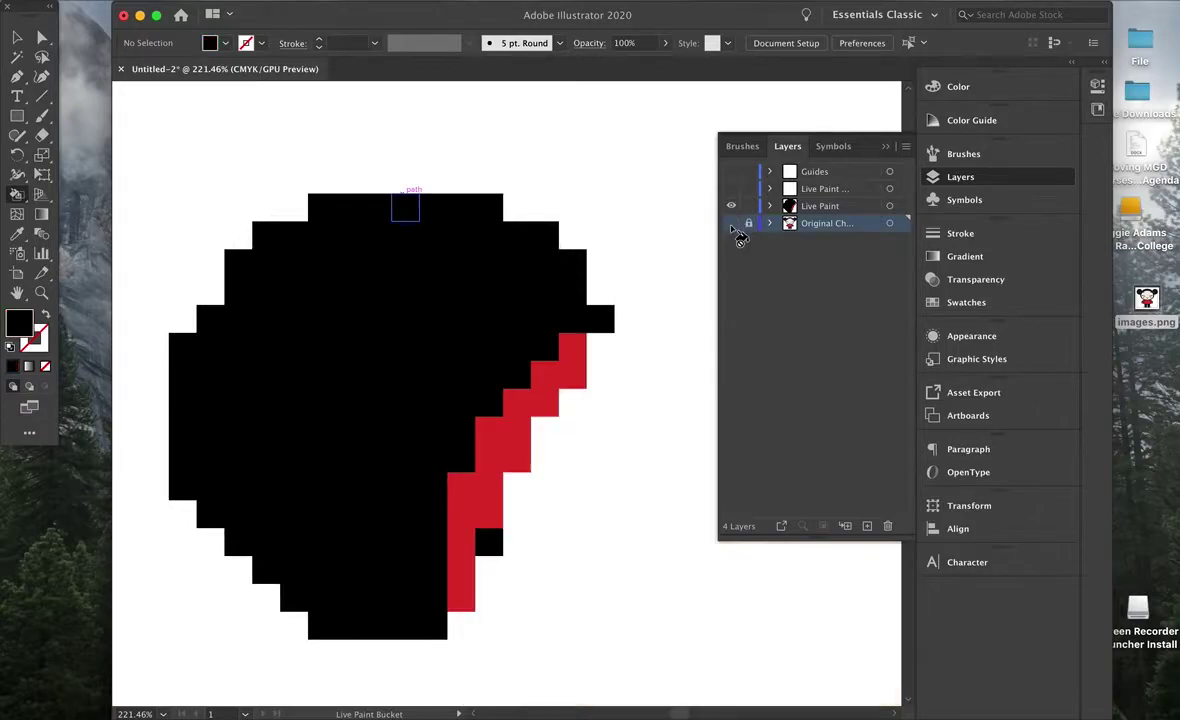
pyautogui.click(731, 225)
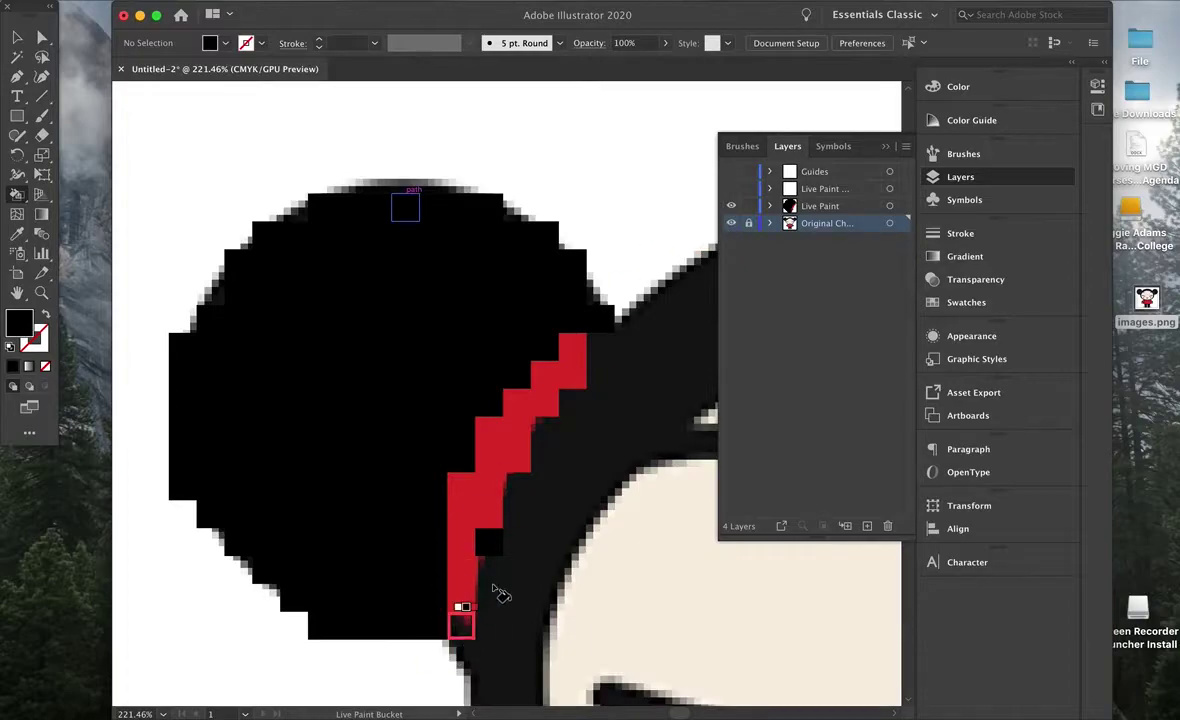
# Fill the hair squares between the red hair tie and the face with black, and check them with the Original Character layer hidden.
pyautogui.moveTo(494, 616)
pyautogui.mouseDown()
pyautogui.moveTo(461, 645)
pyautogui.moveTo(469, 658)
pyautogui.moveTo(513, 595)
pyautogui.moveTo(508, 527)
pyautogui.moveTo(562, 428)
pyautogui.moveTo(572, 432)
pyautogui.mouseUp()
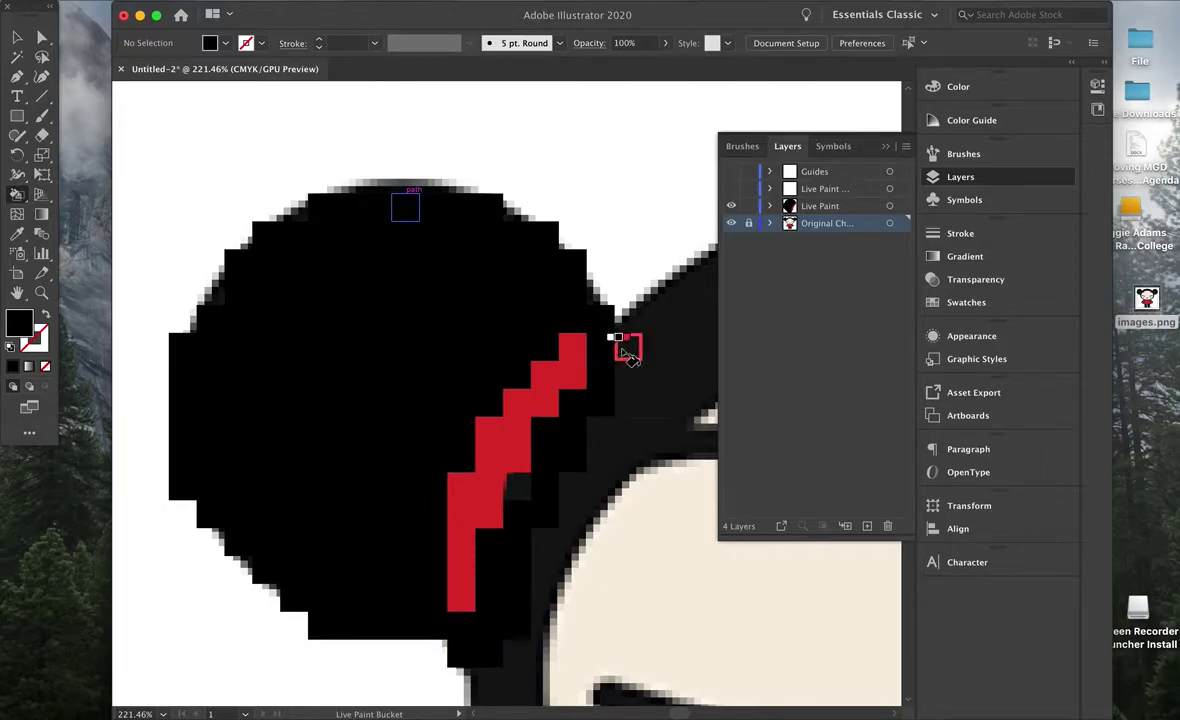
pyautogui.moveTo(627, 380)
pyautogui.mouseDown()
pyautogui.moveTo(563, 520)
pyautogui.moveTo(527, 561)
pyautogui.moveTo(550, 500)
pyautogui.moveTo(660, 358)
pyautogui.moveTo(658, 321)
pyautogui.moveTo(632, 319)
pyautogui.mouseUp()
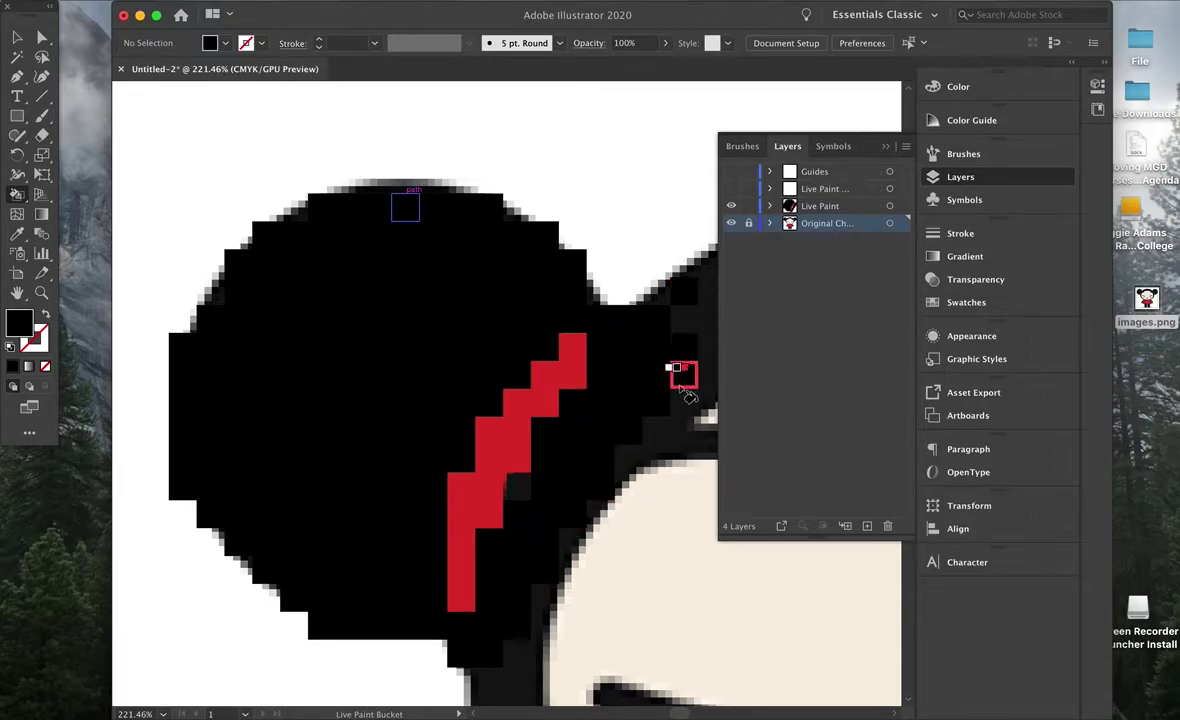
pyautogui.click(731, 223)
pyautogui.press('super+0')
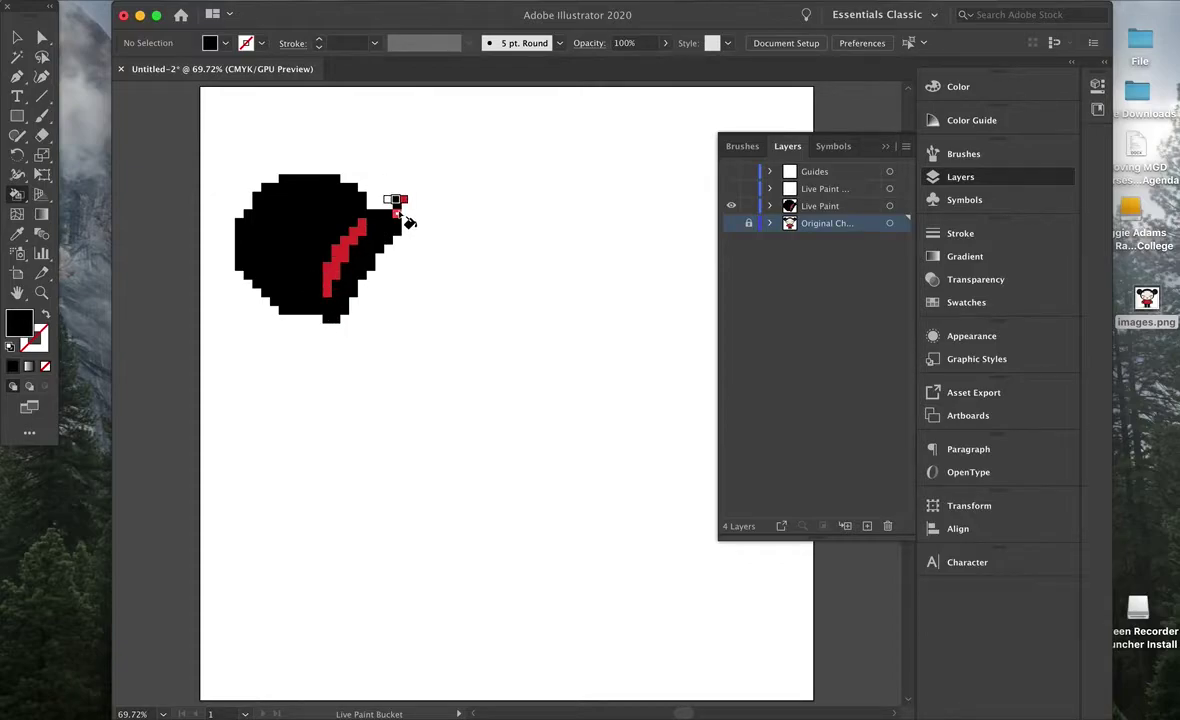
# Show the Original Character layer and fill the hair squares over the top of the head toward the right bun with black.
pyautogui.click(731, 223)
pyautogui.moveTo(398, 232)
pyautogui.mouseDown()
pyautogui.moveTo(446, 203)
pyautogui.moveTo(529, 195)
pyautogui.moveTo(549, 205)
pyautogui.moveTo(527, 188)
pyautogui.moveTo(434, 200)
pyautogui.moveTo(451, 188)
pyautogui.moveTo(524, 187)
pyautogui.moveTo(587, 204)
pyautogui.moveTo(568, 186)
pyautogui.moveTo(461, 189)
pyautogui.moveTo(434, 212)
pyautogui.moveTo(581, 209)
pyautogui.moveTo(640, 263)
pyautogui.mouseUp()
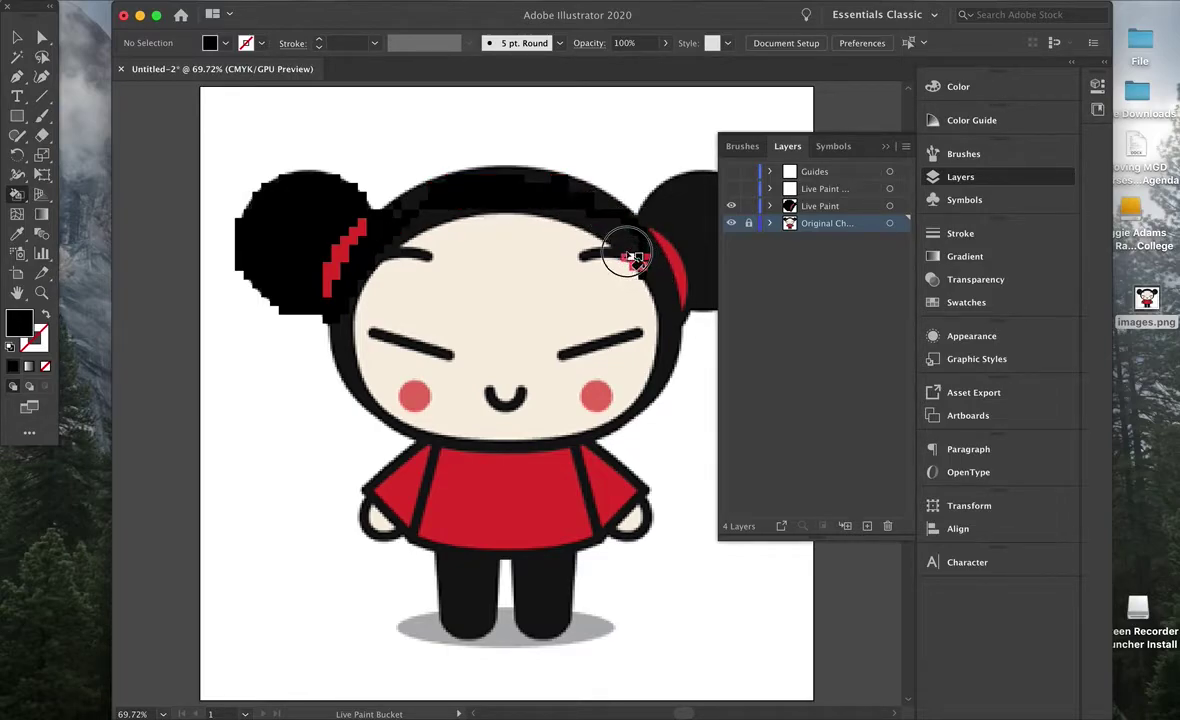
pyautogui.moveTo(580, 198); pyautogui.dragTo(650, 264)
pyautogui.click(648, 262)
pyautogui.click(736, 222)
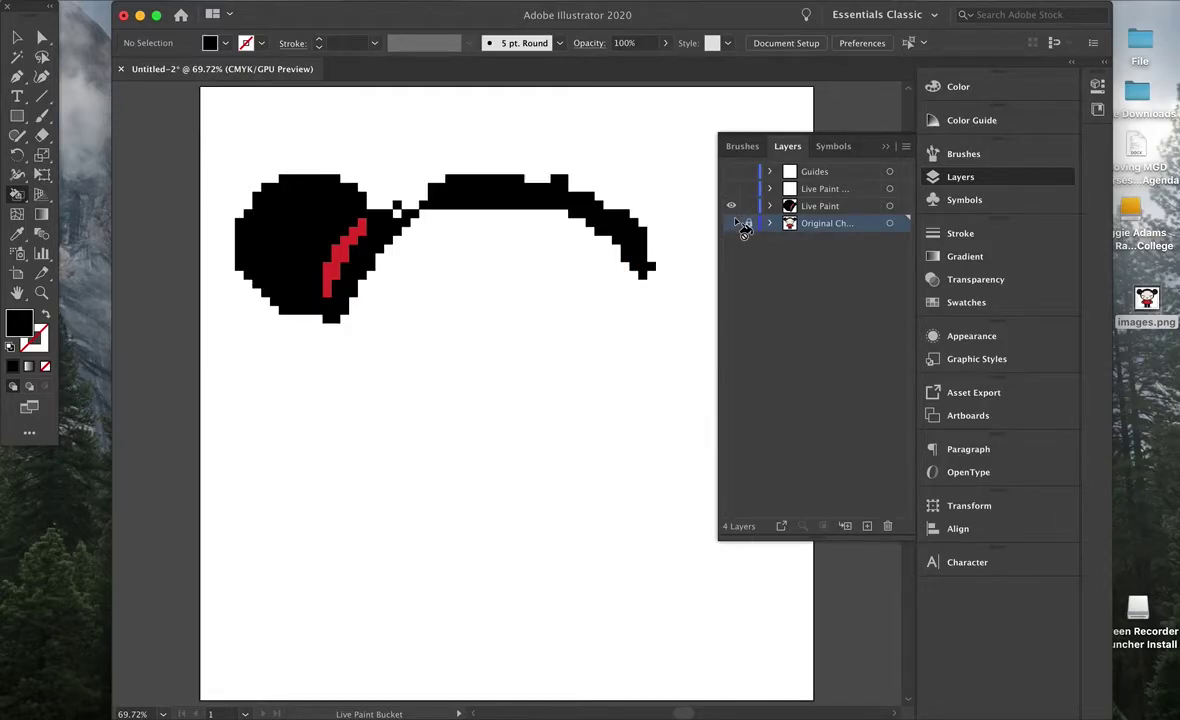
pyautogui.click(736, 223)
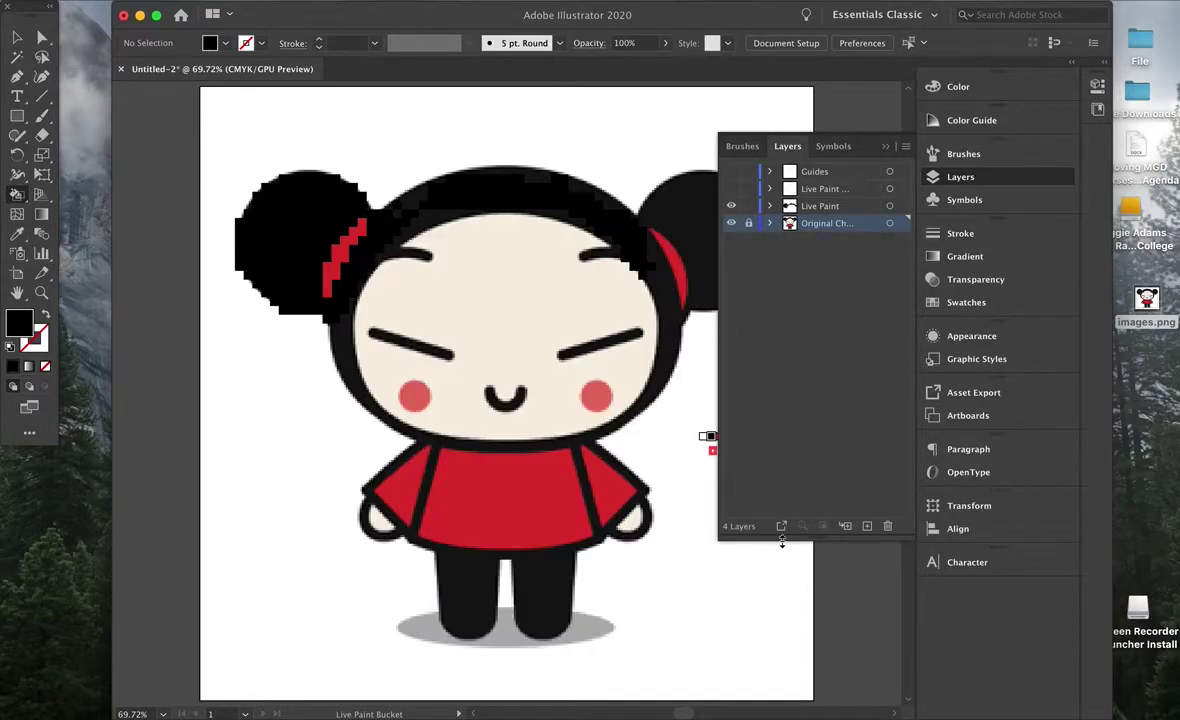
# Create a new layer named Background and place it below the Original Character layer.
pyautogui.click(867, 526)
pyautogui.moveTo(845, 223); pyautogui.dragTo(860, 255)
pyautogui.doubleClick(818, 241)
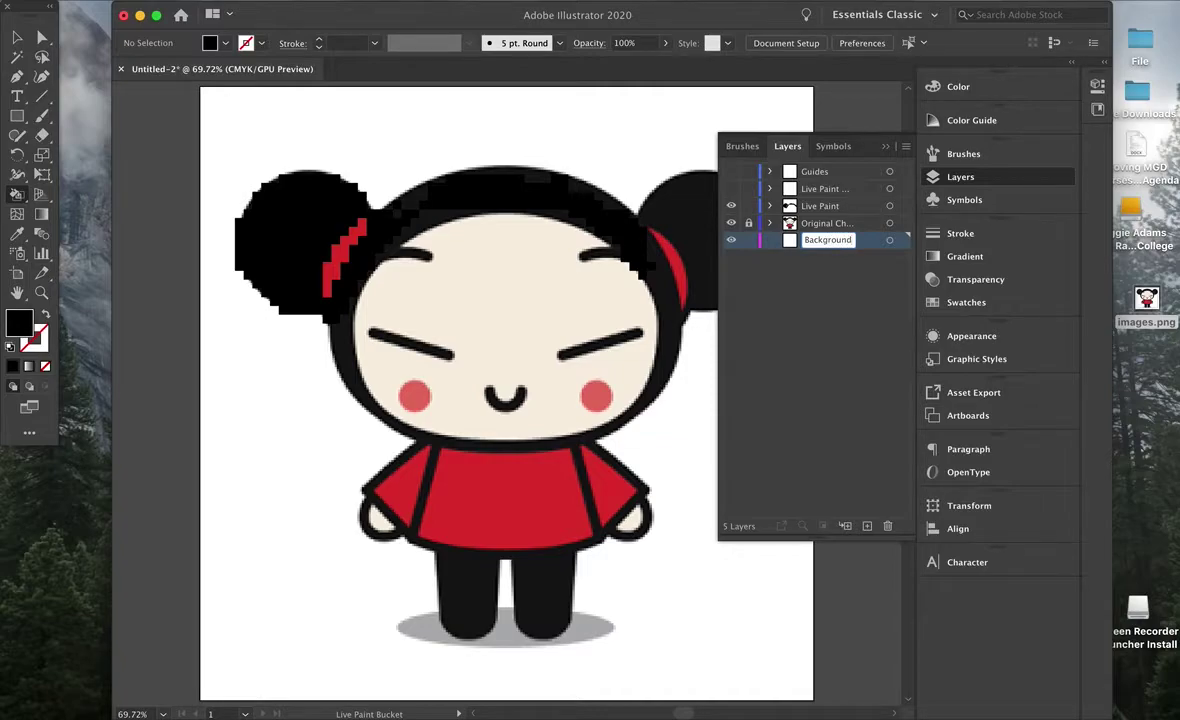
pyautogui.press('Return')
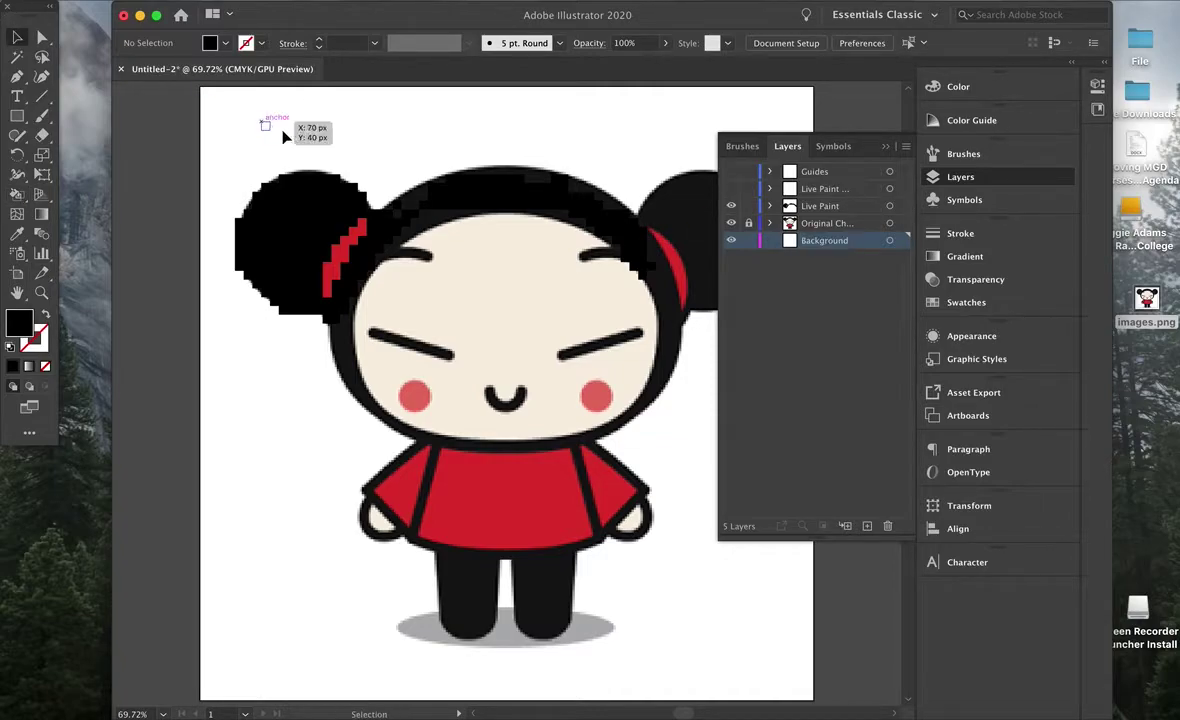
# Hide the Original Character layer and draw a black rectangle covering the artboard on the visible Background layer.
pyautogui.press('v')
pyautogui.click(732, 225)
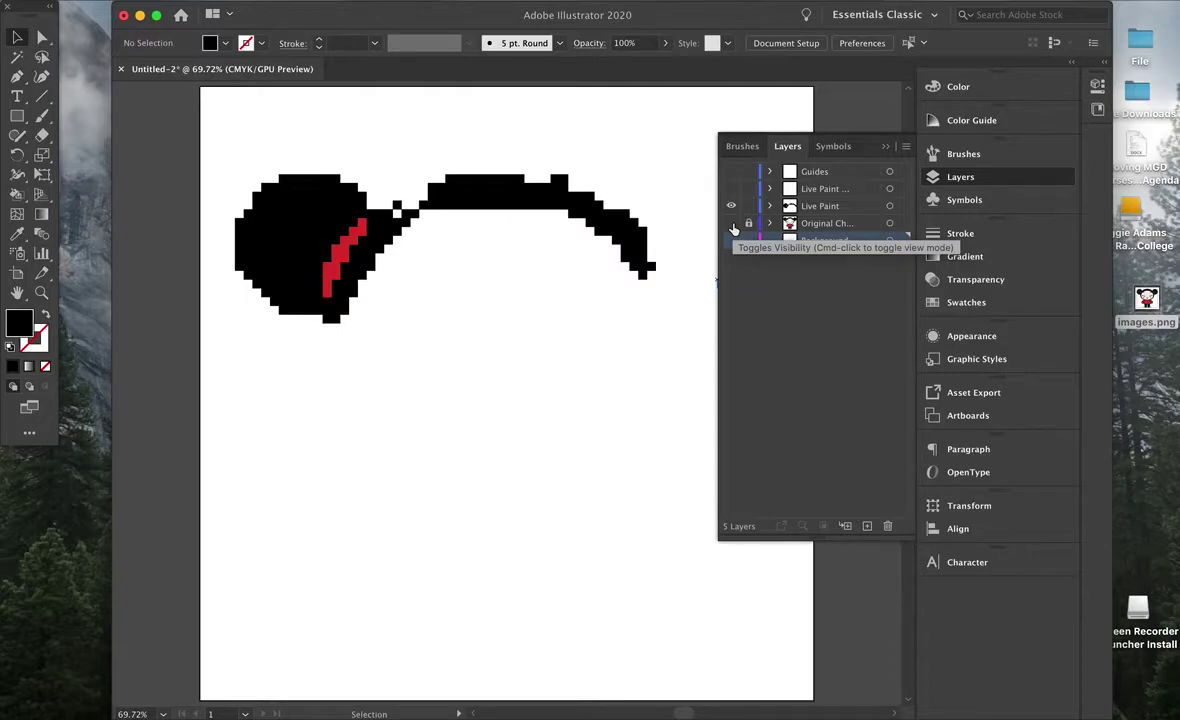
pyautogui.click(825, 311)
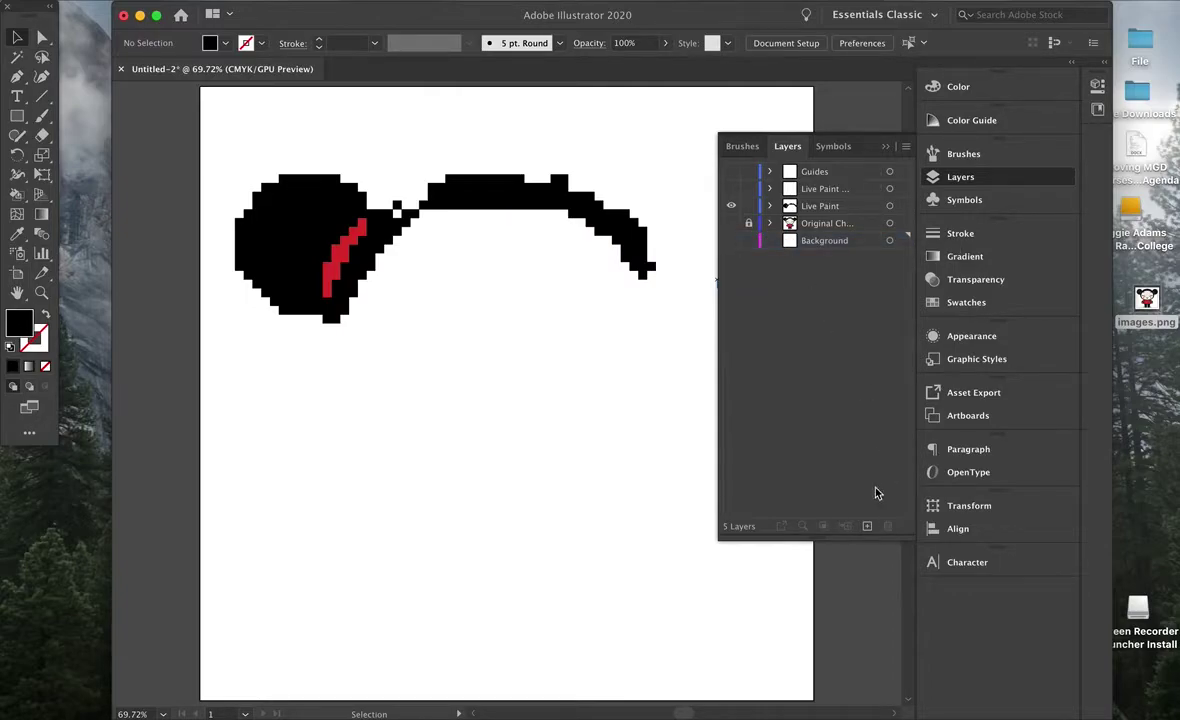
pyautogui.click(843, 241)
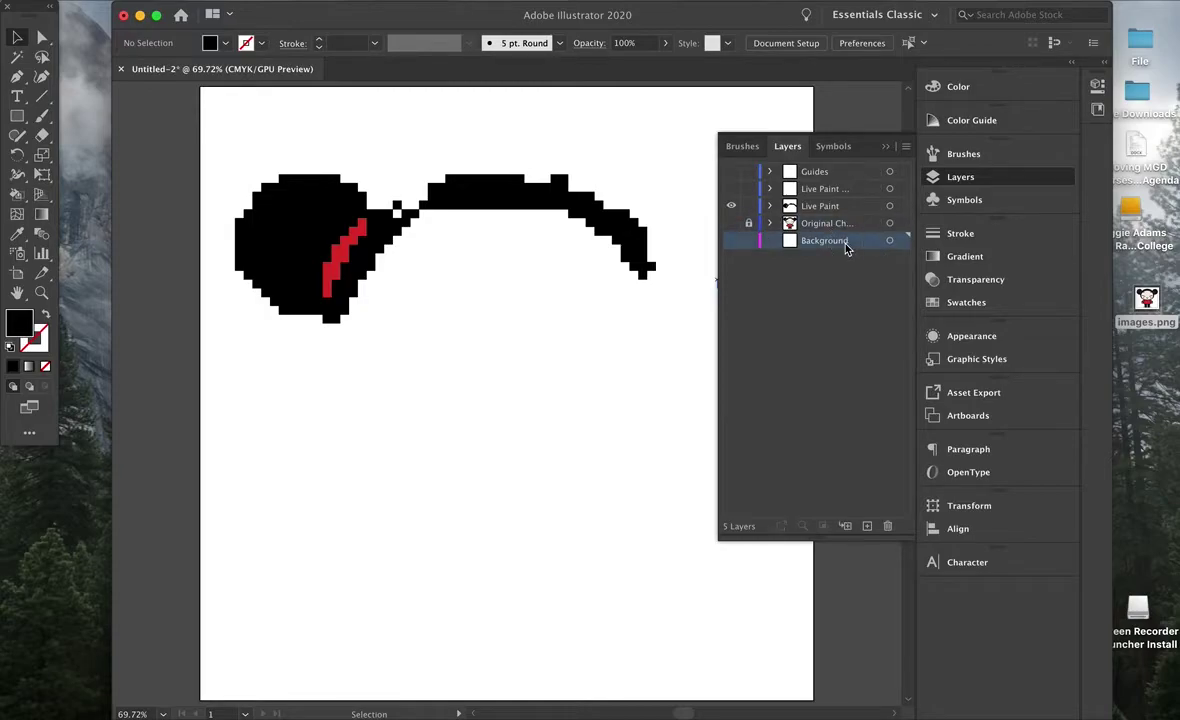
pyautogui.click(19, 119)
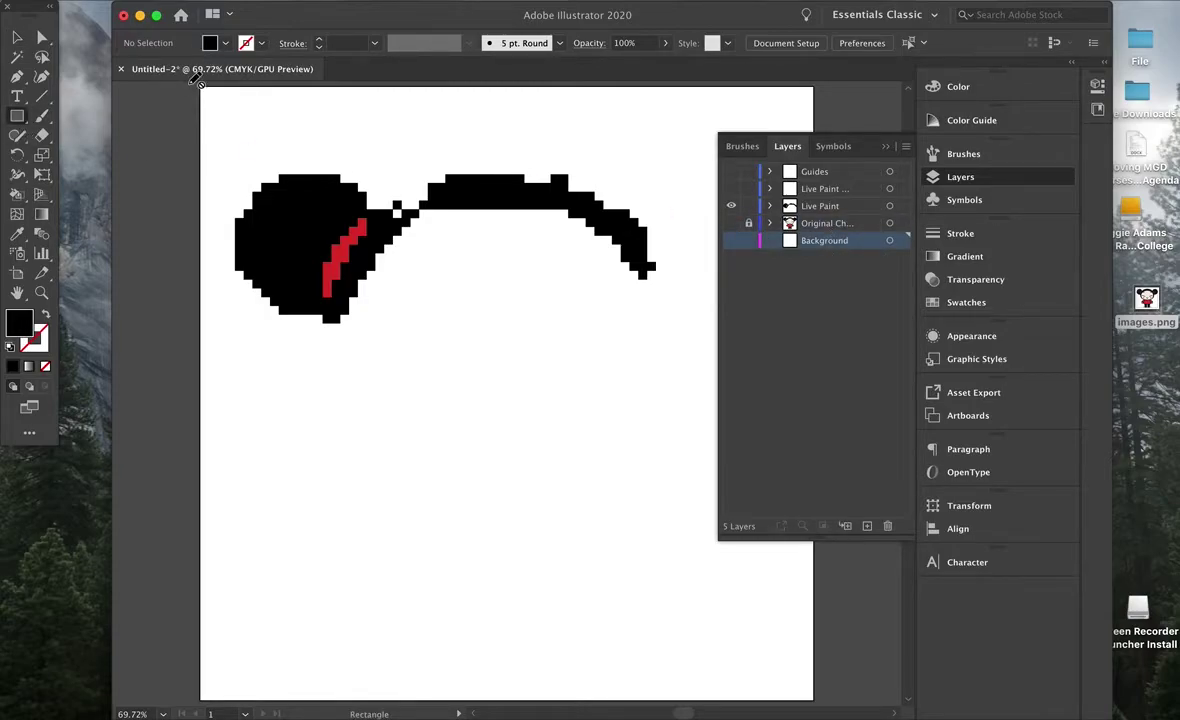
pyautogui.click(731, 241)
pyautogui.moveTo(200, 88); pyautogui.dragTo(815, 478)
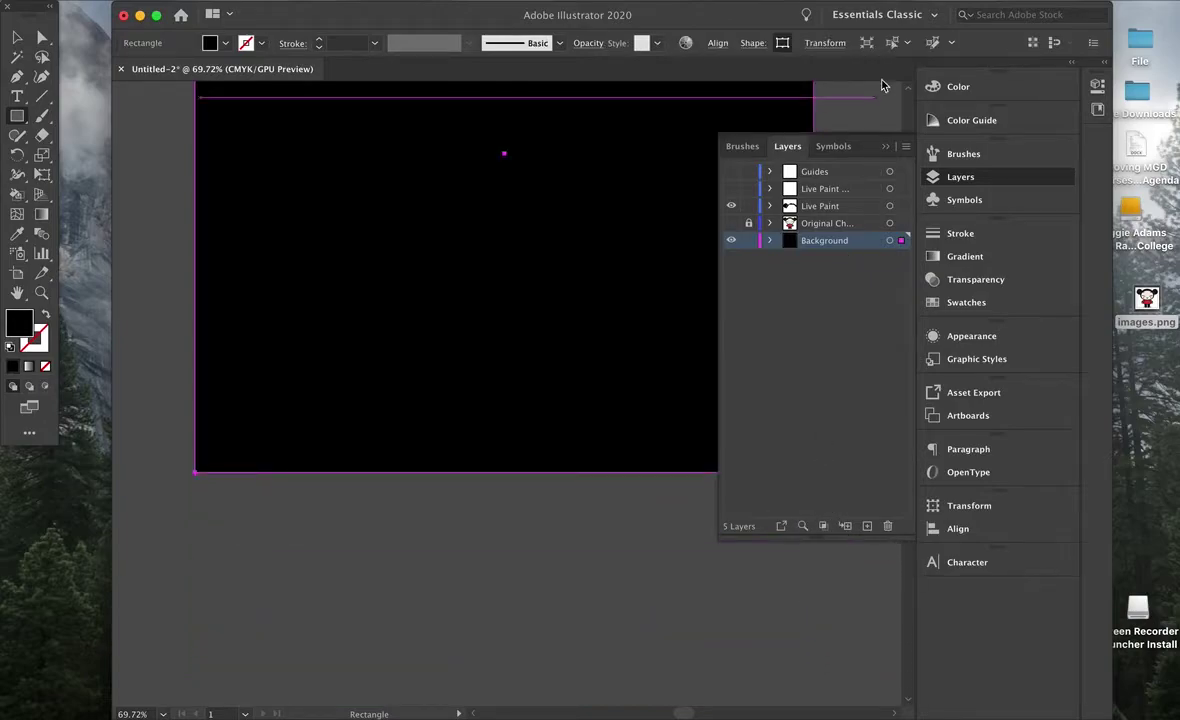
# Create a global process swatch with cyan 100% and black 42%, applying it to the selected Background rectangle.
pyautogui.click(981, 303)
pyautogui.click(905, 223)
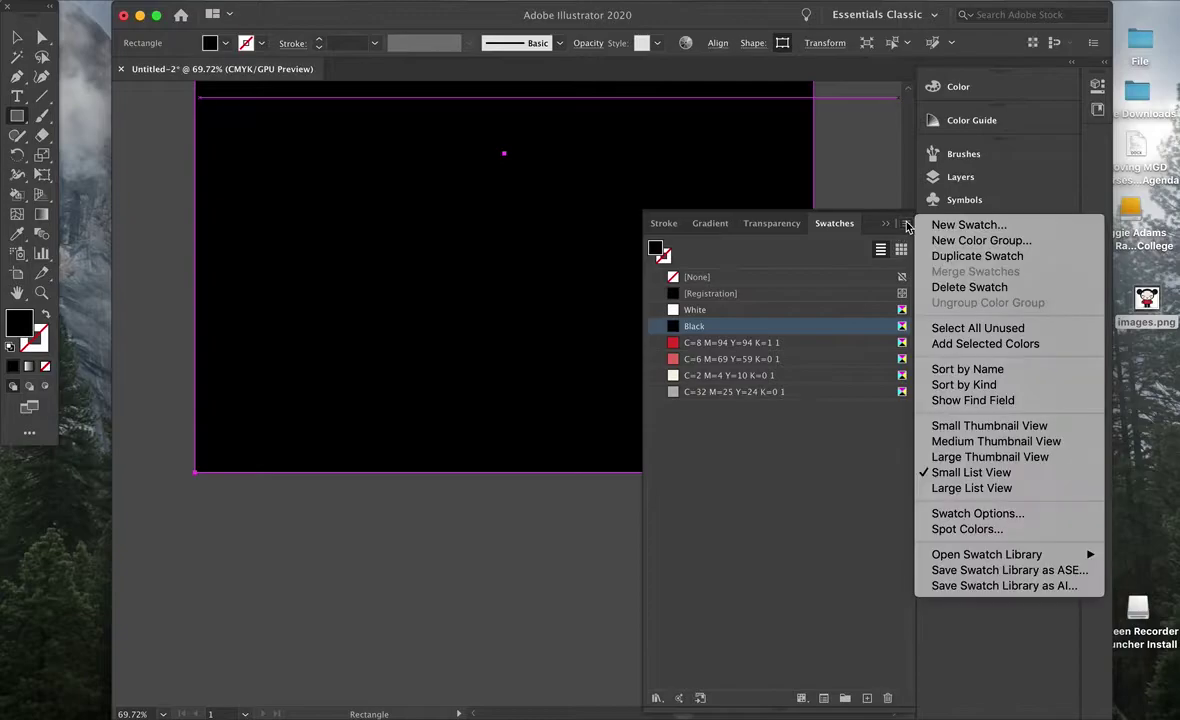
pyautogui.click(942, 222)
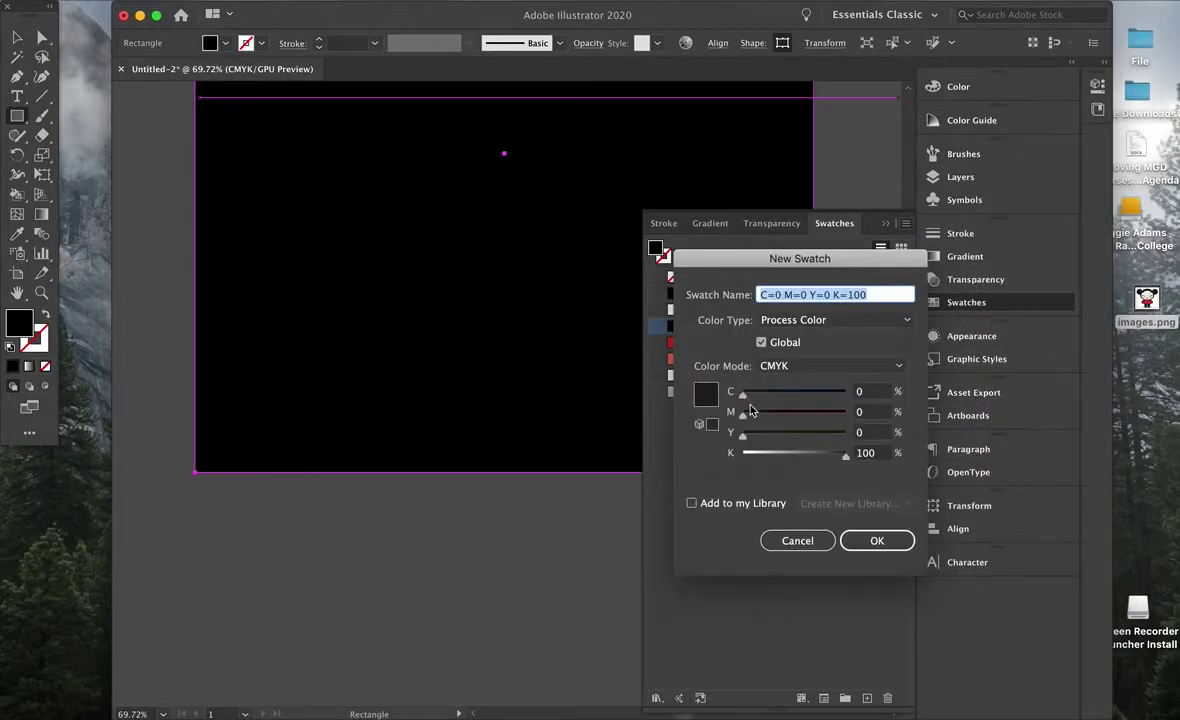
pyautogui.moveTo(743, 400); pyautogui.dragTo(841, 400)
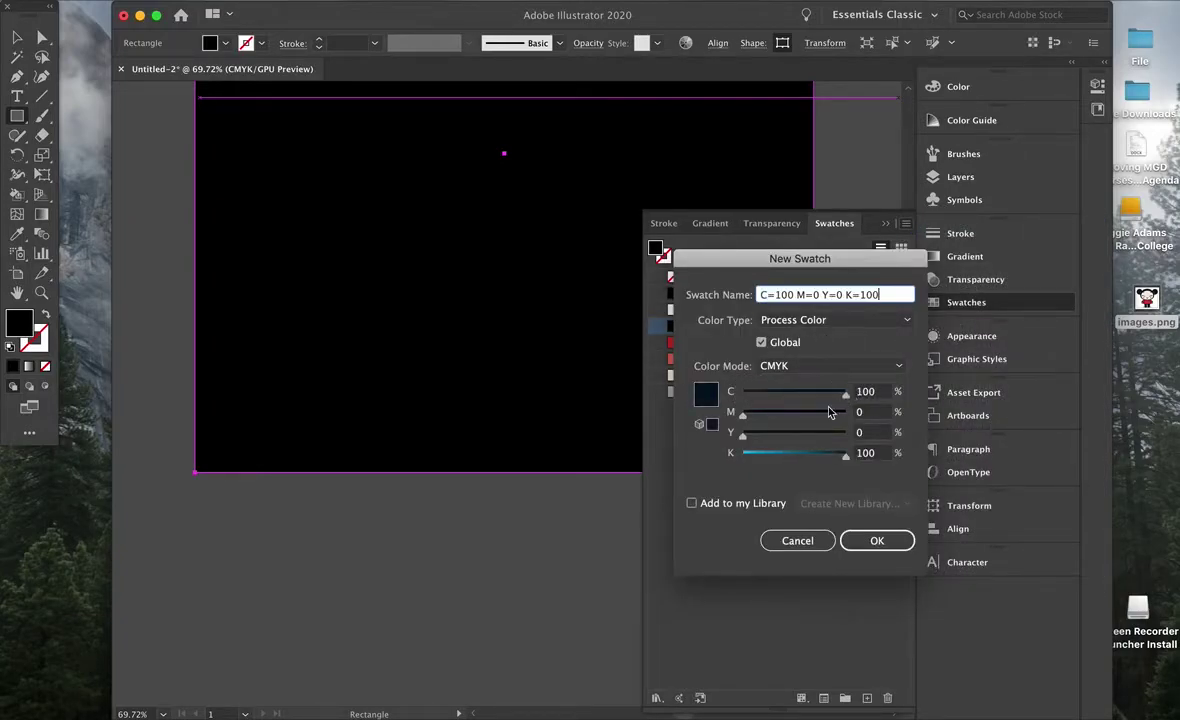
pyautogui.moveTo(847, 461); pyautogui.dragTo(787, 461)
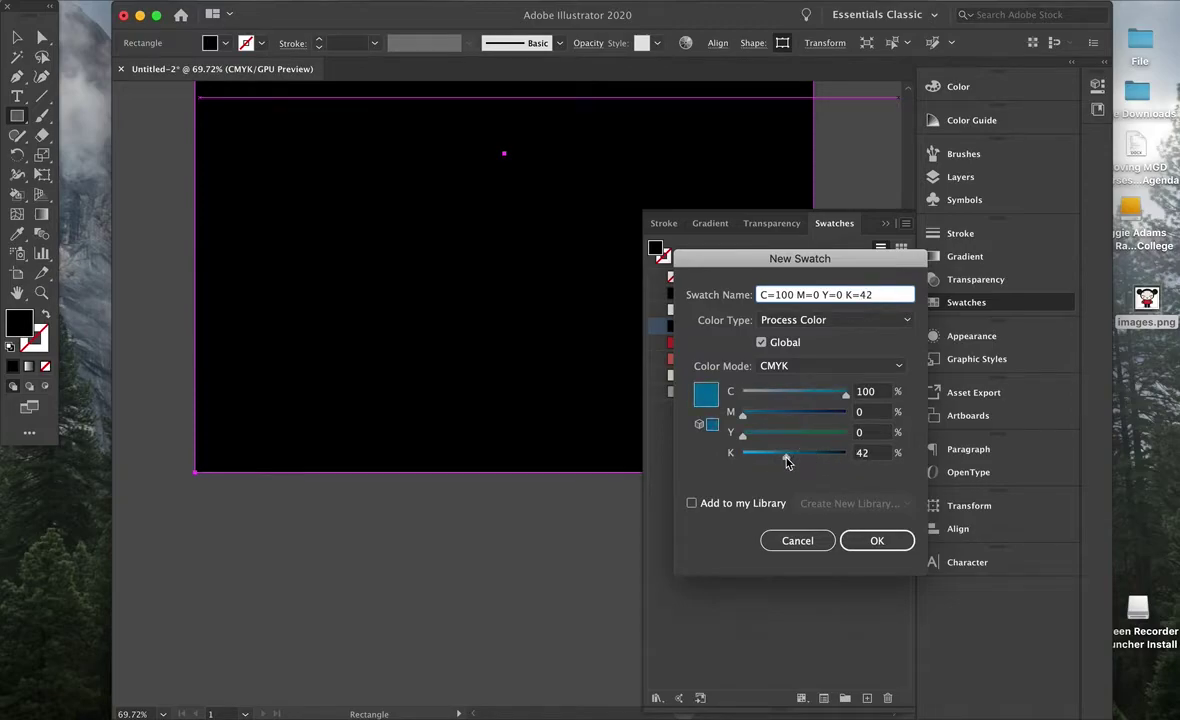
pyautogui.click(880, 542)
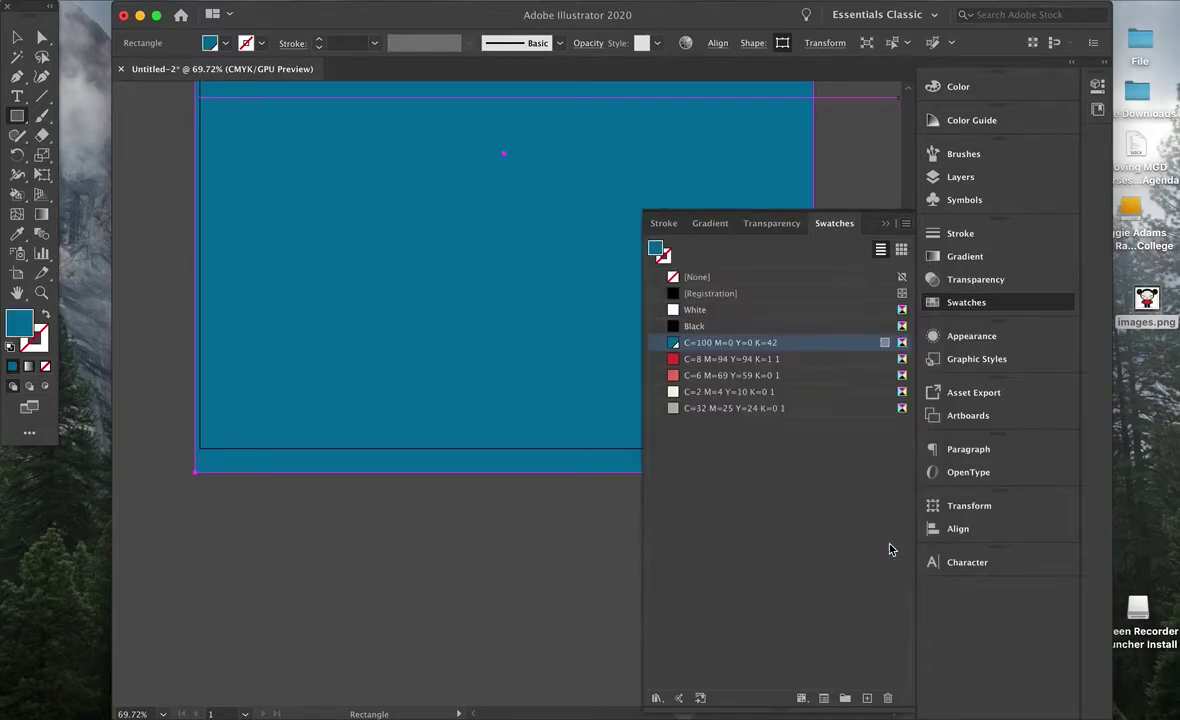
# Delete the teal rectangle on the Background layer and remove the C=100 M=0 Y=0 K=42 swatch.
pyautogui.click(958, 177)
pyautogui.scroll(5, 560, 340)
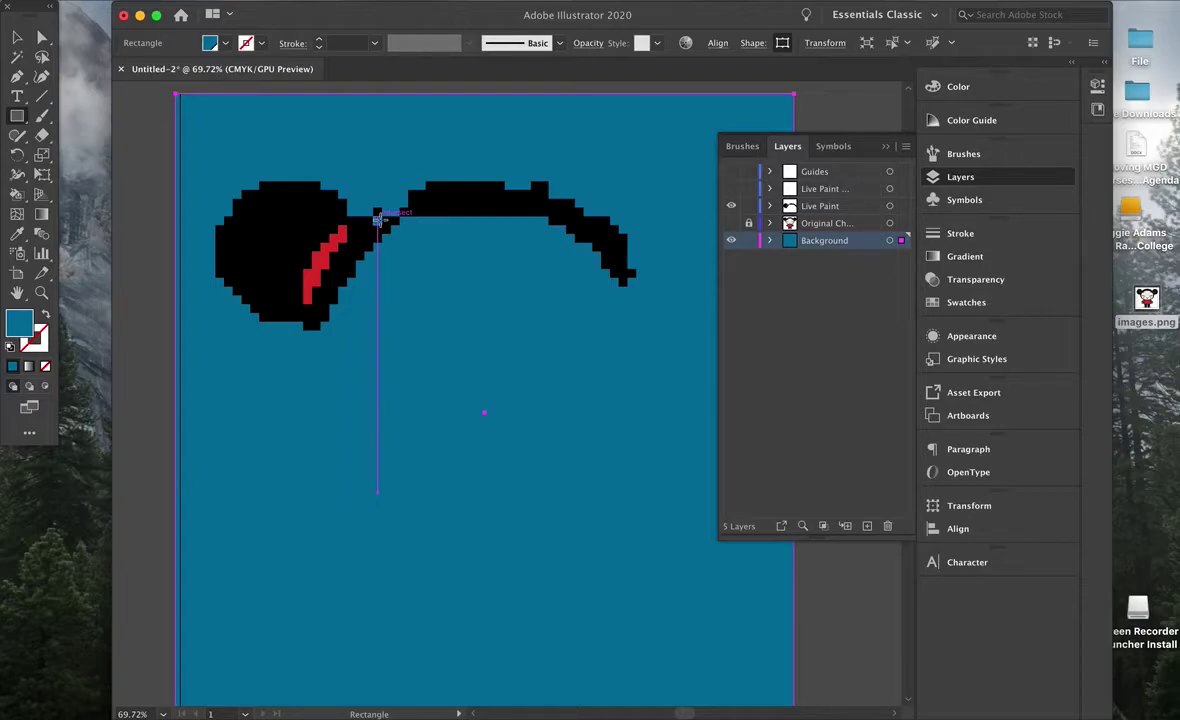
pyautogui.press('v')
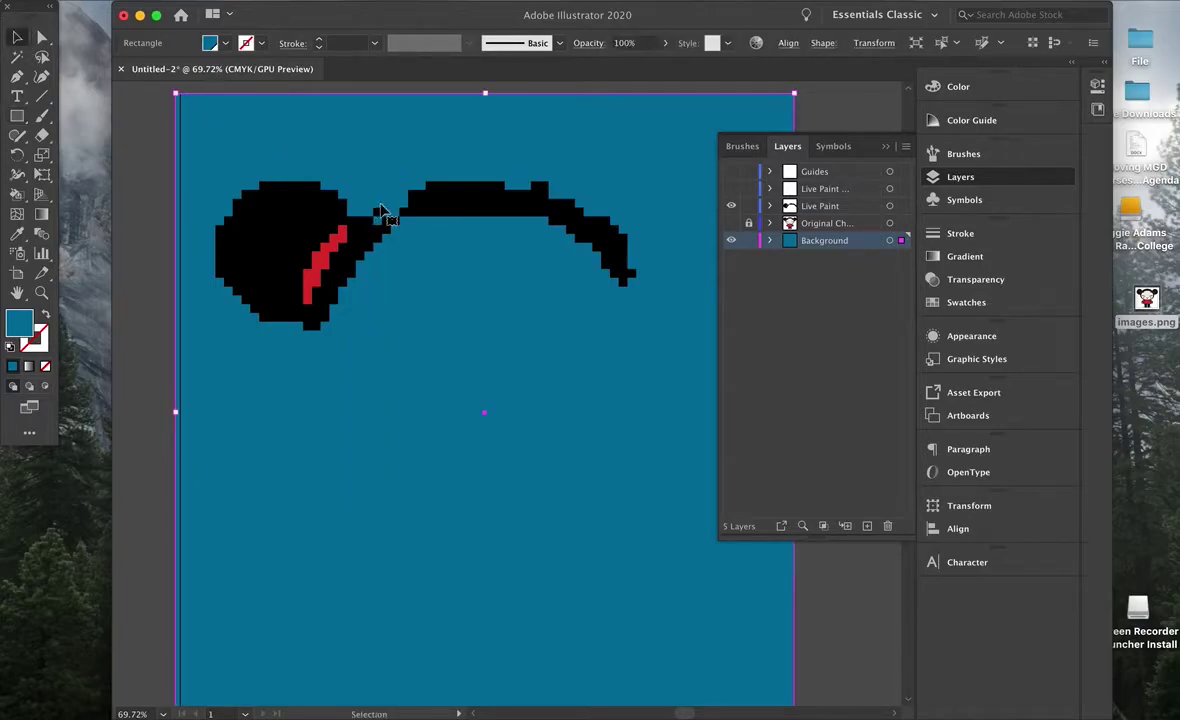
pyautogui.click(257, 150)
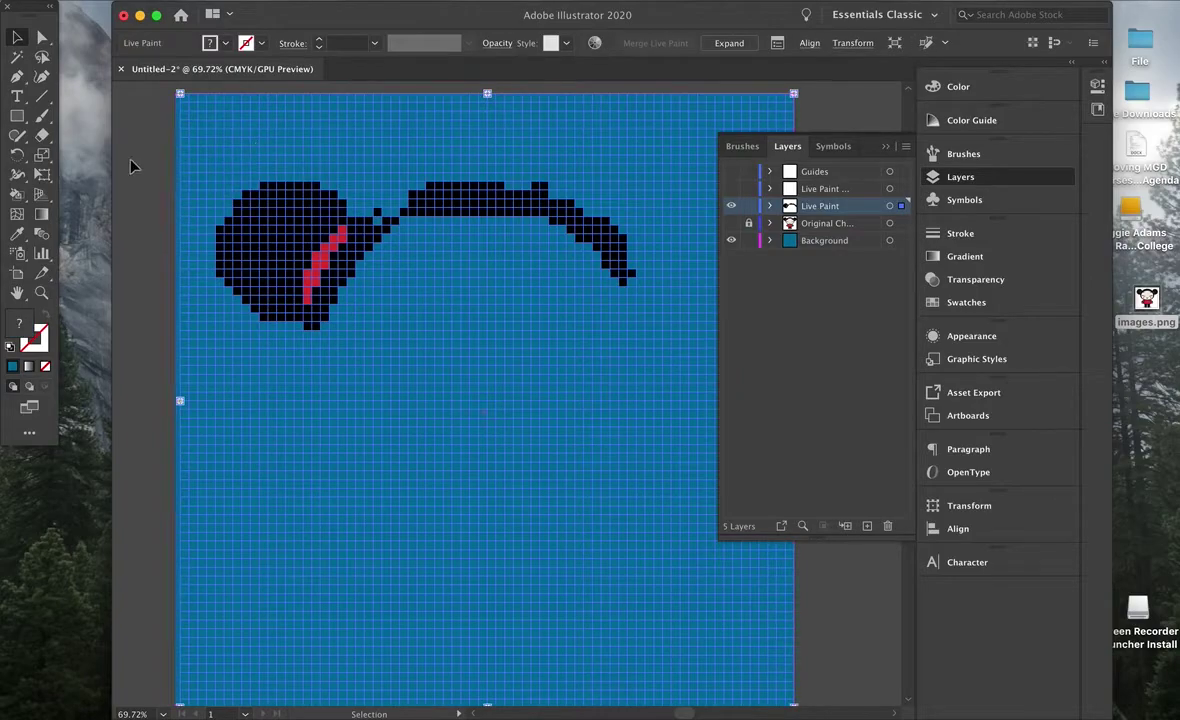
pyautogui.click(121, 147)
pyautogui.click(182, 168)
pyautogui.press('Delete')
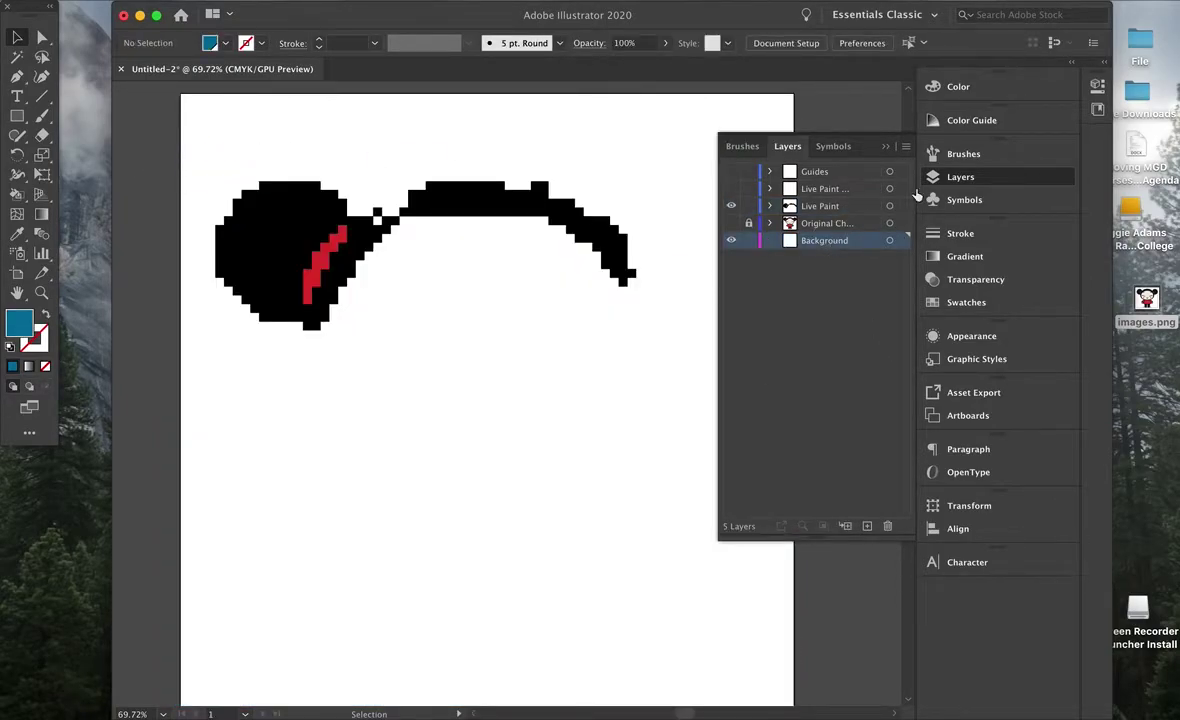
pyautogui.click(1010, 309)
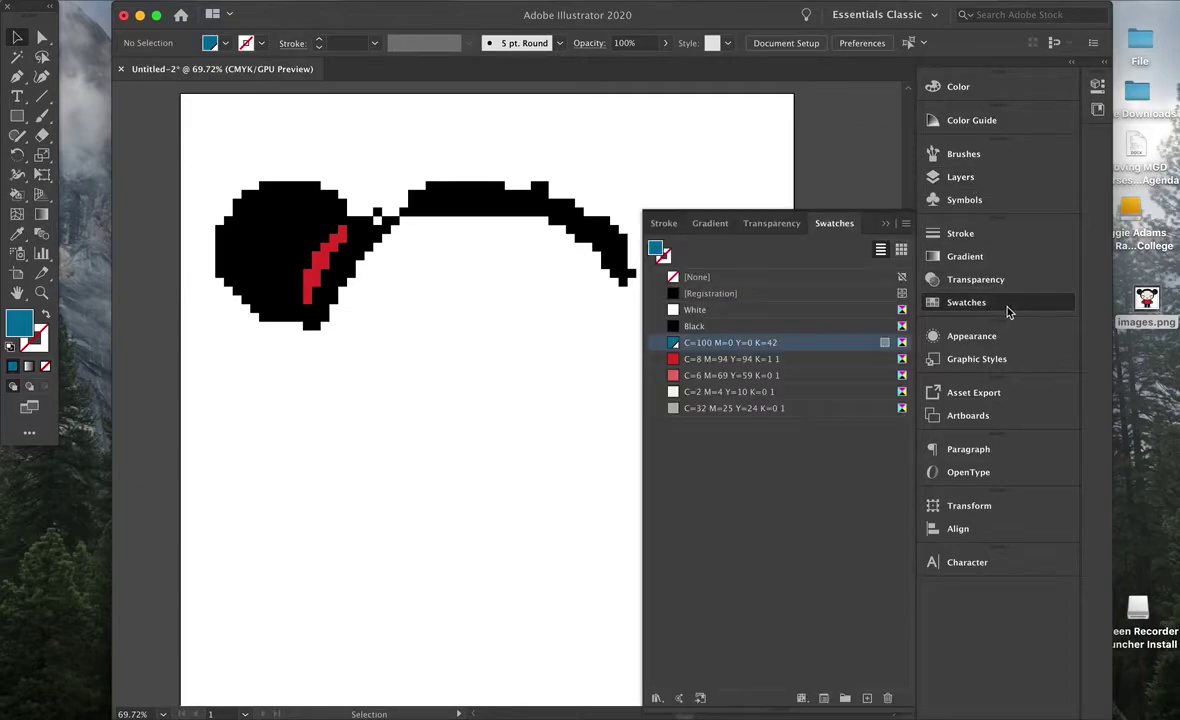
pyautogui.moveTo(826, 346); pyautogui.dragTo(888, 697)
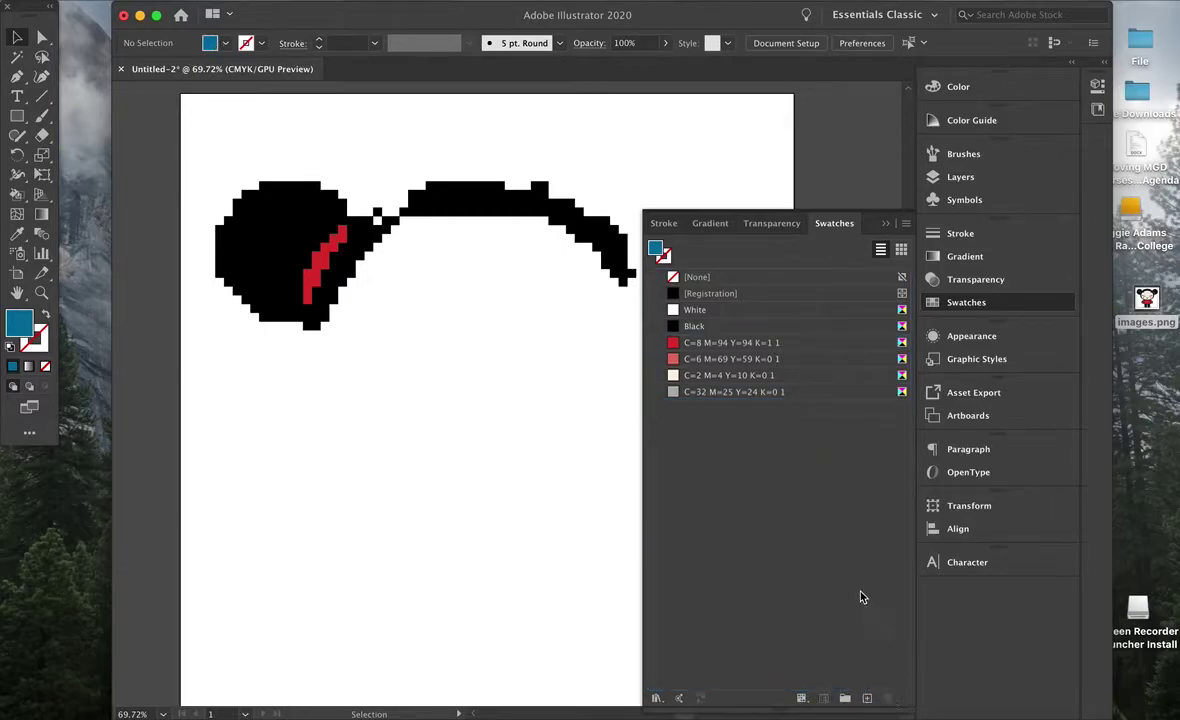
# Duplicate the cream C=2 M=4 Y=10 K=0 swatch and raise the copy's cyan to about 28% for a light blue.
pyautogui.click(675, 377)
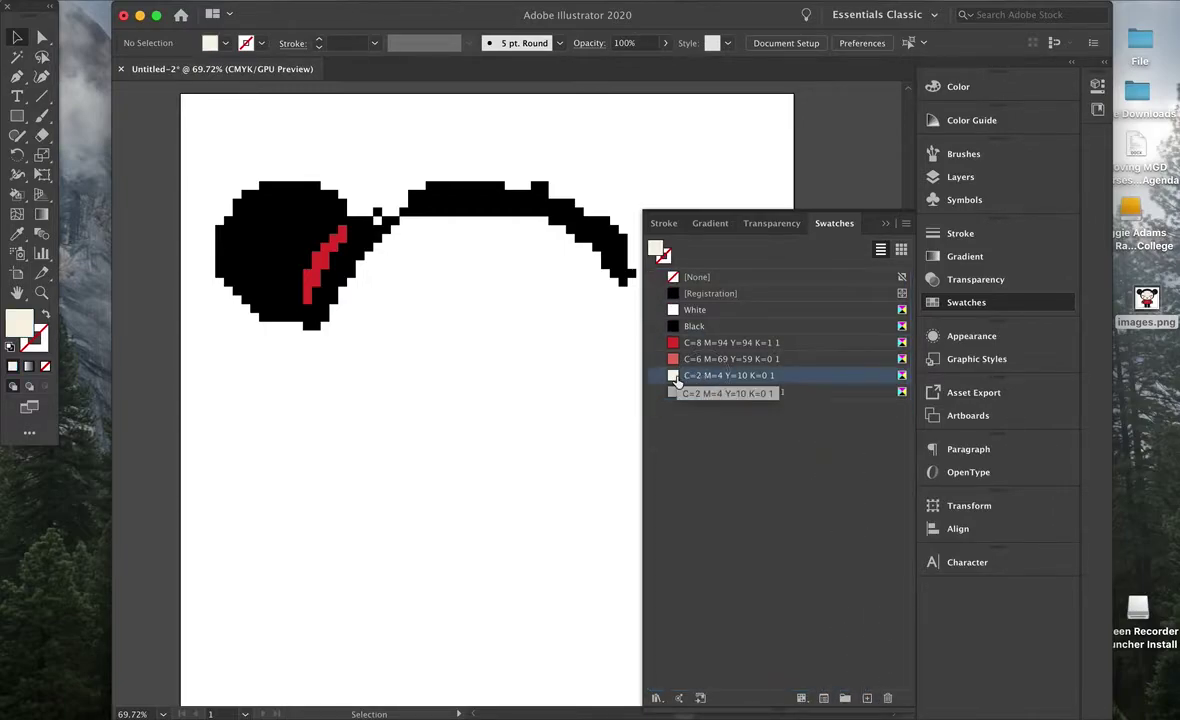
pyautogui.moveTo(675, 377); pyautogui.dragTo(867, 698)
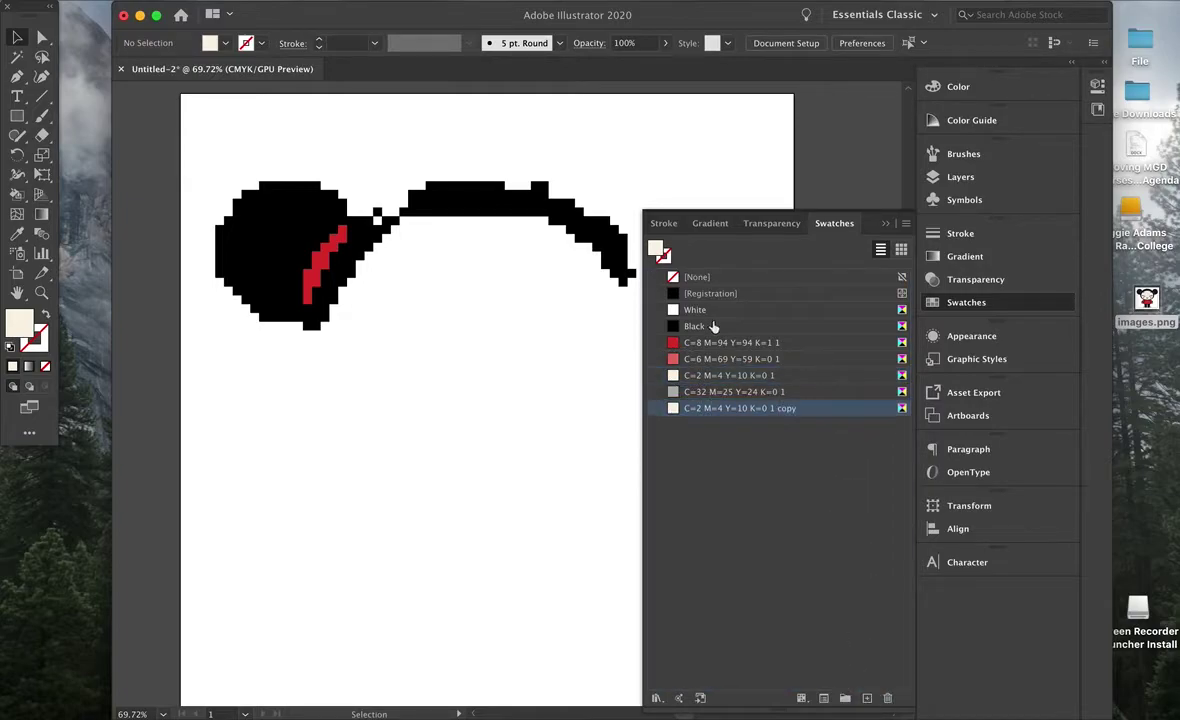
pyautogui.doubleClick(675, 410)
pyautogui.moveTo(757, 207); pyautogui.dragTo(777, 205)
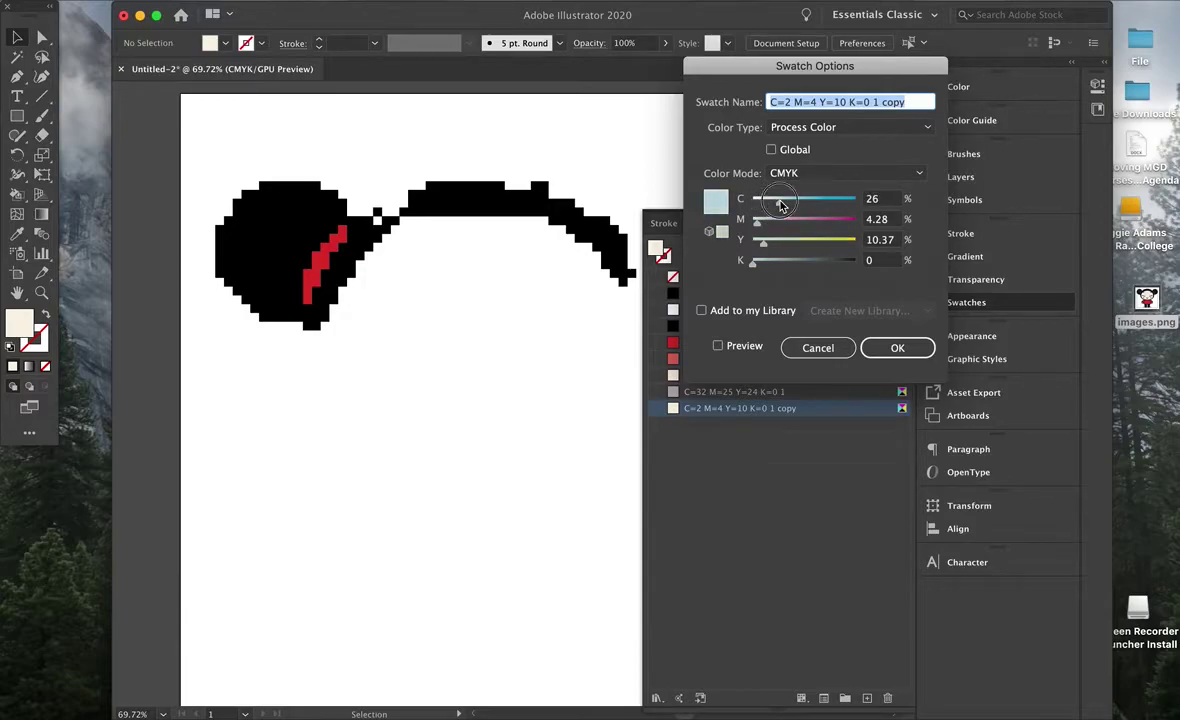
pyautogui.click(885, 348)
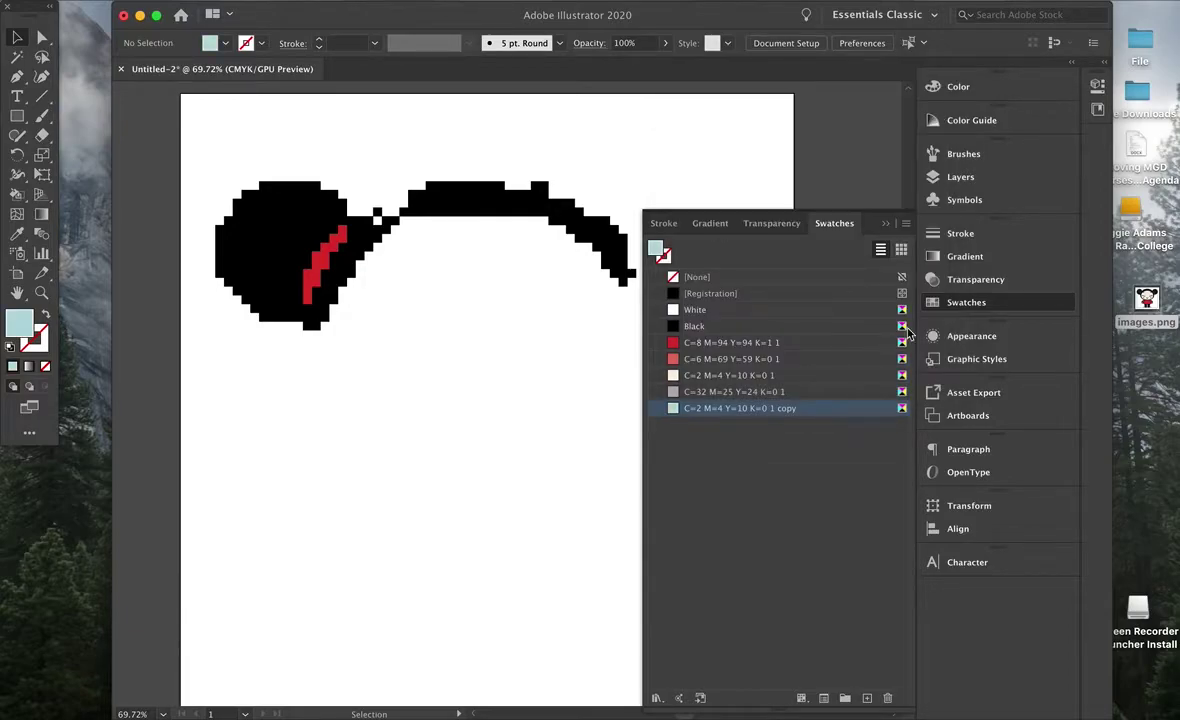
# Fill scattered grid squares above the hair and down the artboard's left side with light blue using the Live Paint Bucket.
pyautogui.click(969, 185)
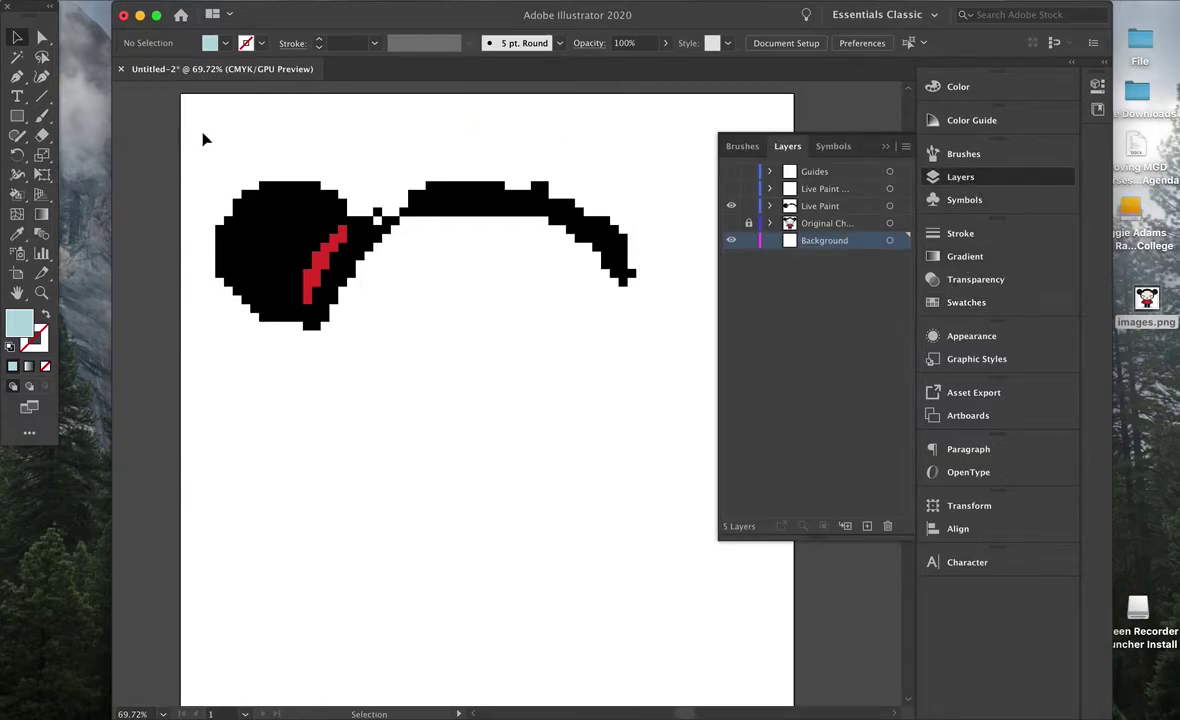
pyautogui.click(17, 194)
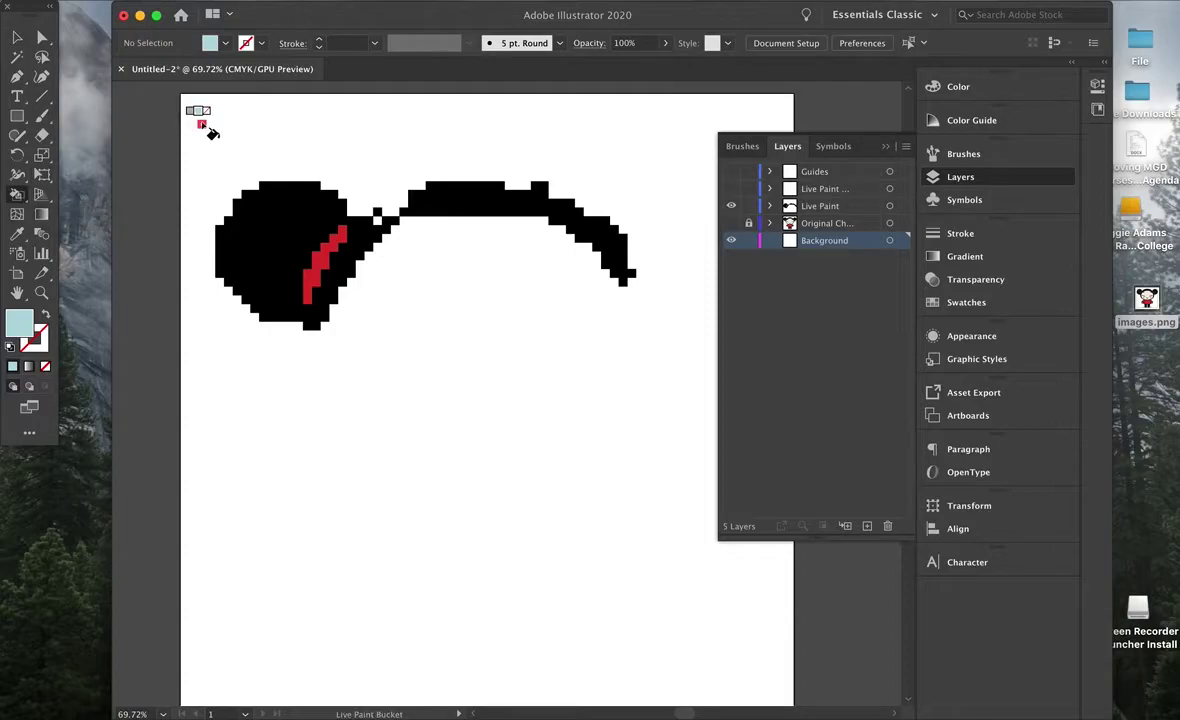
pyautogui.moveTo(195, 112)
pyautogui.mouseDown()
pyautogui.moveTo(533, 110)
pyautogui.moveTo(241, 110)
pyautogui.moveTo(233, 122)
pyautogui.moveTo(472, 143)
pyautogui.moveTo(229, 165)
pyautogui.moveTo(418, 141)
pyautogui.moveTo(245, 155)
pyautogui.moveTo(335, 160)
pyautogui.moveTo(231, 142)
pyautogui.moveTo(234, 133)
pyautogui.moveTo(444, 116)
pyautogui.moveTo(577, 125)
pyautogui.moveTo(615, 137)
pyautogui.moveTo(604, 145)
pyautogui.moveTo(637, 115)
pyautogui.moveTo(558, 119)
pyautogui.moveTo(787, 114)
pyautogui.moveTo(605, 163)
pyautogui.moveTo(672, 180)
pyautogui.moveTo(452, 160)
pyautogui.moveTo(377, 183)
pyautogui.moveTo(488, 204)
pyautogui.moveTo(373, 201)
pyautogui.moveTo(554, 172)
pyautogui.moveTo(432, 171)
pyautogui.moveTo(645, 121)
pyautogui.moveTo(581, 160)
pyautogui.moveTo(610, 155)
pyautogui.moveTo(646, 232)
pyautogui.moveTo(662, 218)
pyautogui.moveTo(516, 194)
pyautogui.moveTo(585, 210)
pyautogui.mouseUp()
pyautogui.moveTo(229, 214)
pyautogui.mouseDown()
pyautogui.moveTo(192, 212)
pyautogui.moveTo(251, 207)
pyautogui.moveTo(204, 219)
pyautogui.moveTo(172, 256)
pyautogui.moveTo(212, 316)
pyautogui.moveTo(185, 358)
pyautogui.moveTo(208, 412)
pyautogui.moveTo(200, 481)
pyautogui.mouseUp()
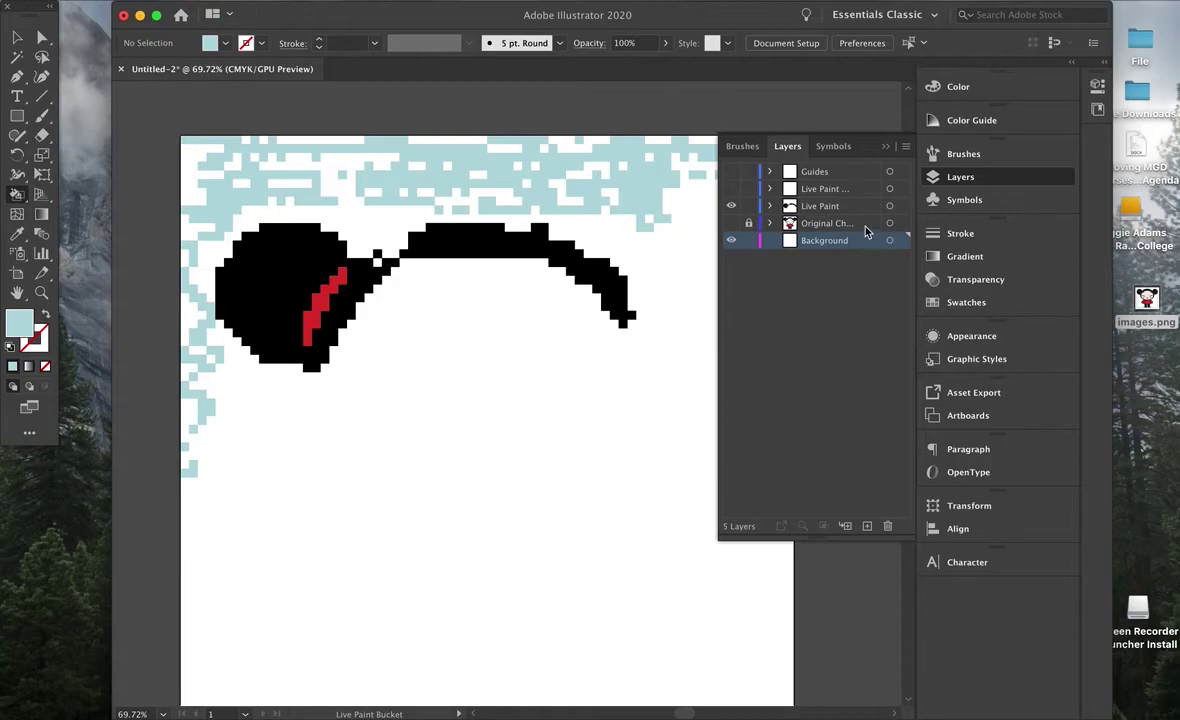
# Duplicate the cream C=2 M=4 Y=10 K=0 swatch again and increase the copy's yellow to make a pale yellow.
pyautogui.click(1005, 306)
pyautogui.moveTo(758, 378); pyautogui.dragTo(867, 700)
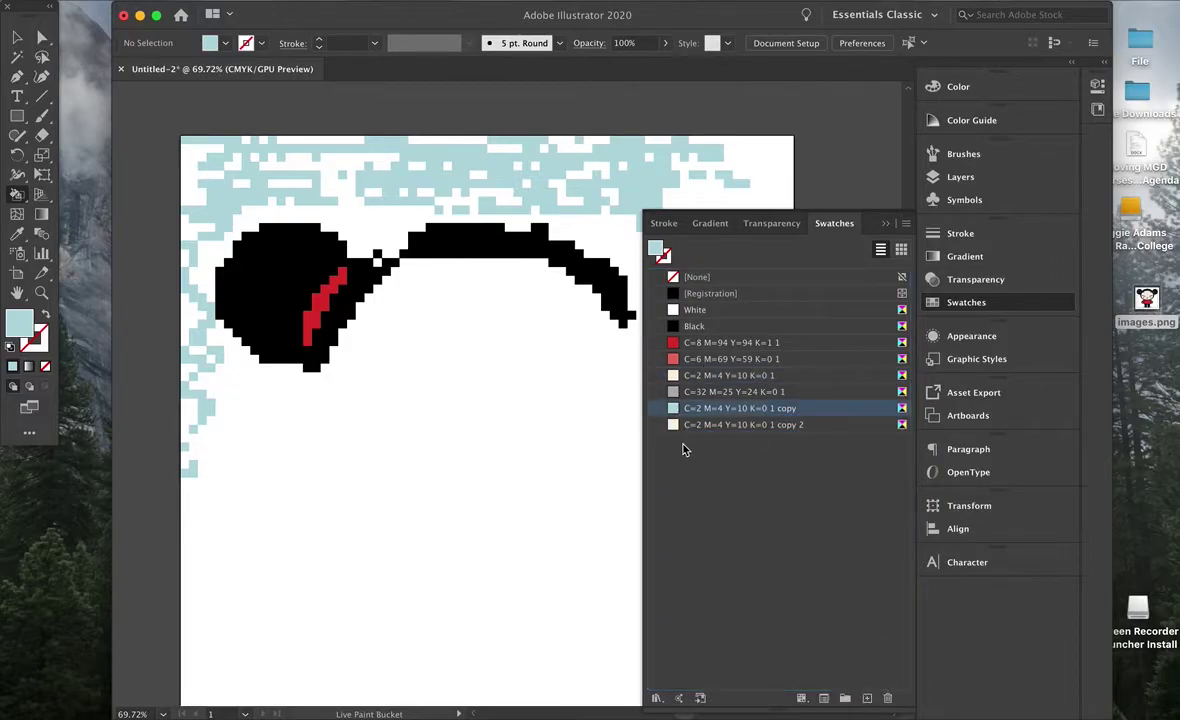
pyautogui.click(708, 443)
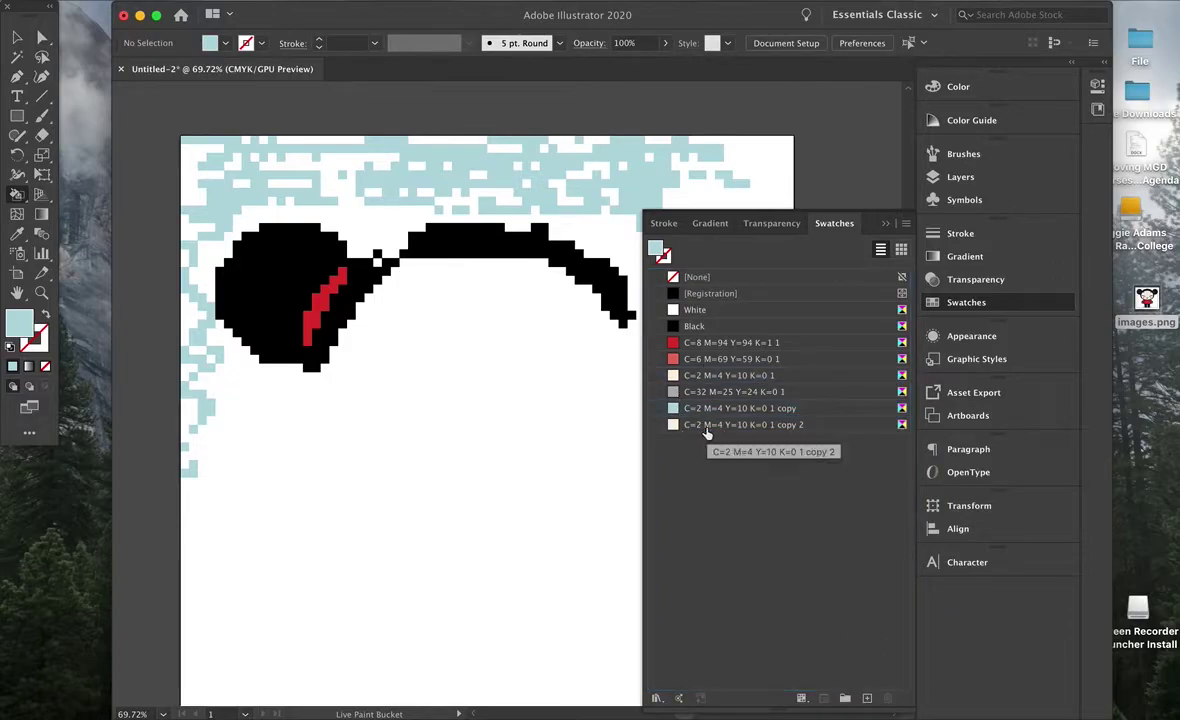
pyautogui.doubleClick(704, 428)
pyautogui.doubleClick(703, 426)
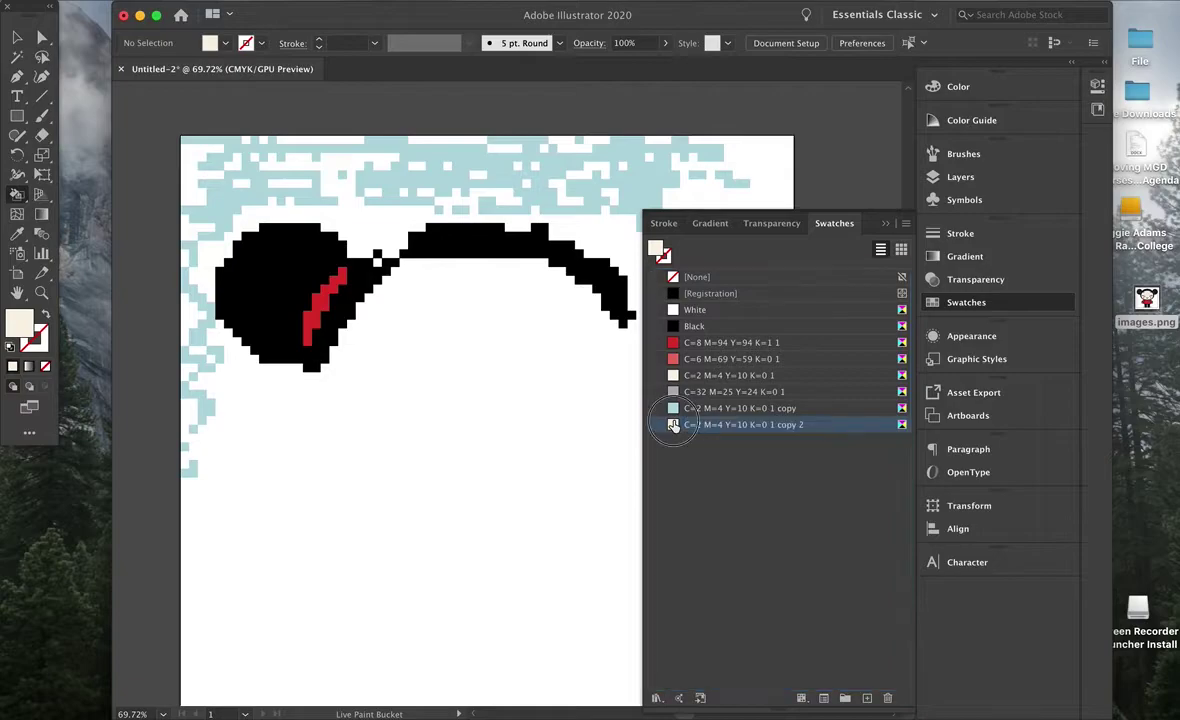
pyautogui.moveTo(763, 246); pyautogui.dragTo(782, 246)
pyautogui.click(897, 347)
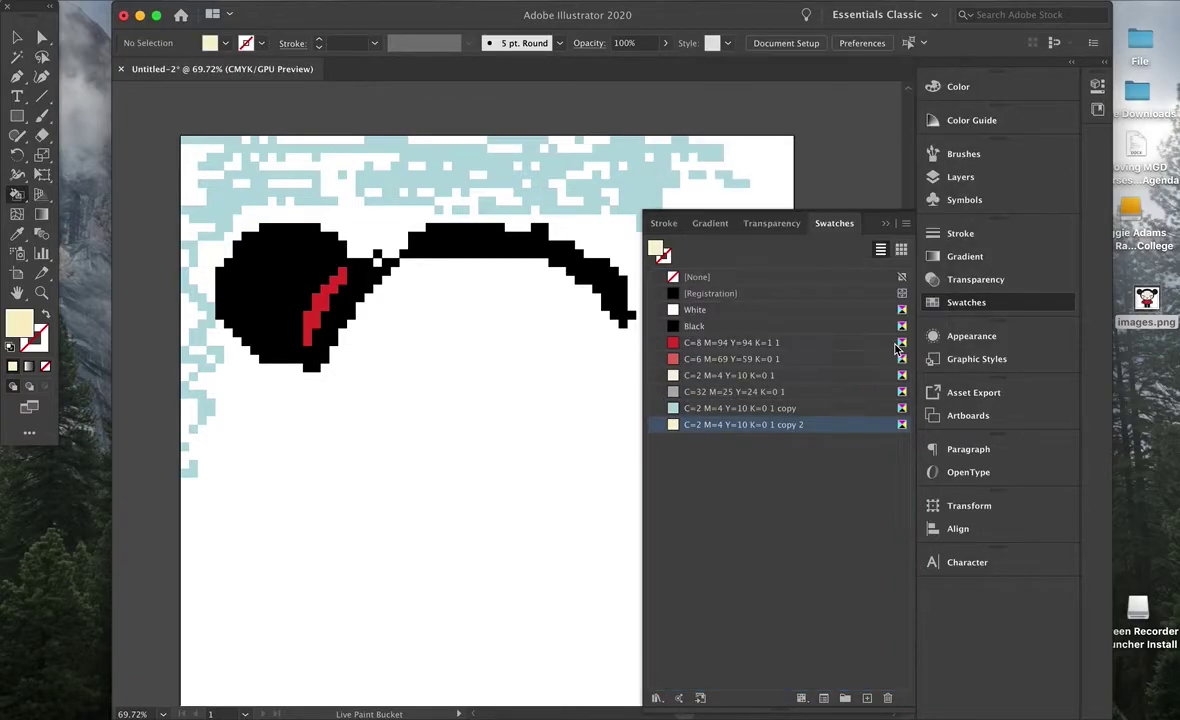
# Fill grid squares above the hair with pale yellow, and paint over part of them with the light blue swatch.
pyautogui.moveTo(184, 150)
pyautogui.mouseDown()
pyautogui.moveTo(221, 151)
pyautogui.moveTo(157, 160)
pyautogui.moveTo(177, 153)
pyautogui.moveTo(225, 178)
pyautogui.moveTo(200, 177)
pyautogui.moveTo(200, 167)
pyautogui.moveTo(256, 190)
pyautogui.moveTo(398, 165)
pyautogui.moveTo(319, 163)
pyautogui.moveTo(406, 149)
pyautogui.moveTo(362, 143)
pyautogui.moveTo(322, 172)
pyautogui.moveTo(338, 232)
pyautogui.moveTo(376, 198)
pyautogui.moveTo(318, 199)
pyautogui.moveTo(340, 208)
pyautogui.moveTo(328, 231)
pyautogui.moveTo(260, 215)
pyautogui.moveTo(332, 207)
pyautogui.moveTo(392, 222)
pyautogui.moveTo(372, 242)
pyautogui.moveTo(438, 224)
pyautogui.moveTo(412, 222)
pyautogui.moveTo(425, 205)
pyautogui.moveTo(408, 206)
pyautogui.moveTo(516, 195)
pyautogui.moveTo(474, 205)
pyautogui.moveTo(506, 218)
pyautogui.moveTo(593, 205)
pyautogui.mouseUp()
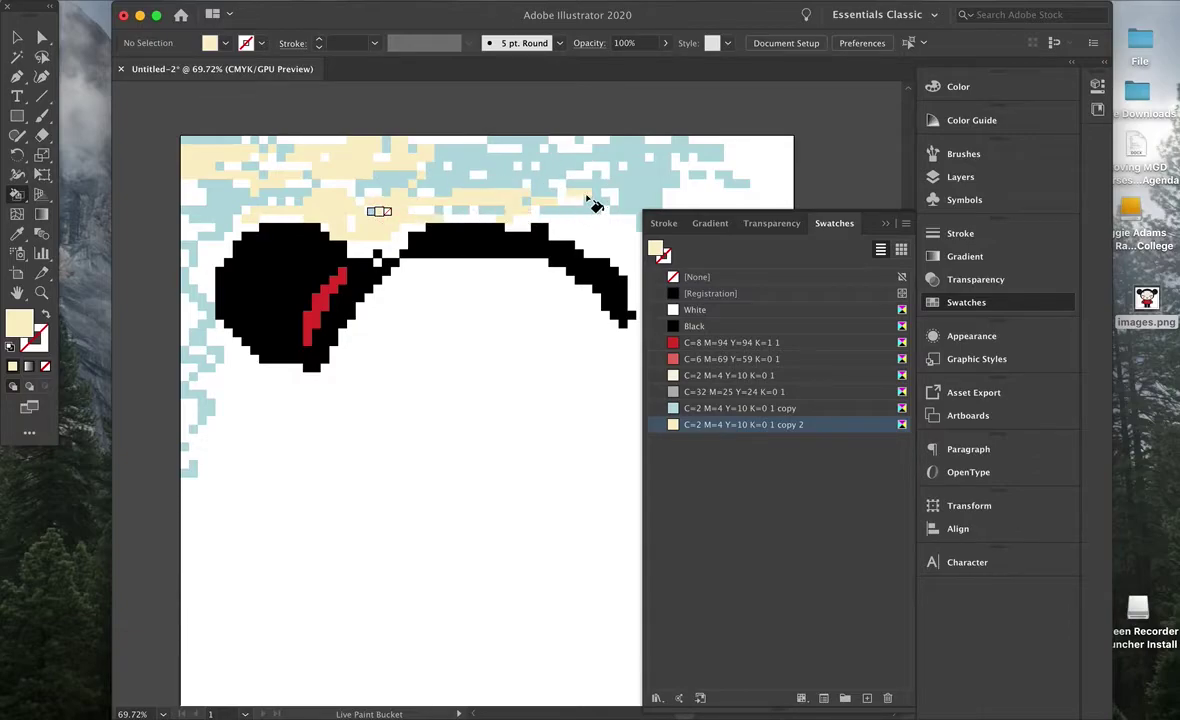
pyautogui.moveTo(337, 176); pyautogui.dragTo(341, 188)
pyautogui.press('Left')
pyautogui.click(343, 140)
pyautogui.click(538, 162)
pyautogui.moveTo(540, 168)
pyautogui.mouseDown()
pyautogui.moveTo(234, 190)
pyautogui.moveTo(365, 181)
pyautogui.moveTo(367, 161)
pyautogui.moveTo(194, 184)
pyautogui.moveTo(214, 168)
pyautogui.moveTo(202, 156)
pyautogui.moveTo(184, 166)
pyautogui.moveTo(188, 176)
pyautogui.moveTo(388, 171)
pyautogui.moveTo(381, 193)
pyautogui.moveTo(307, 197)
pyautogui.moveTo(379, 209)
pyautogui.moveTo(408, 197)
pyautogui.moveTo(401, 163)
pyautogui.moveTo(382, 156)
pyautogui.moveTo(537, 150)
pyautogui.moveTo(481, 175)
pyautogui.moveTo(600, 165)
pyautogui.mouseUp()
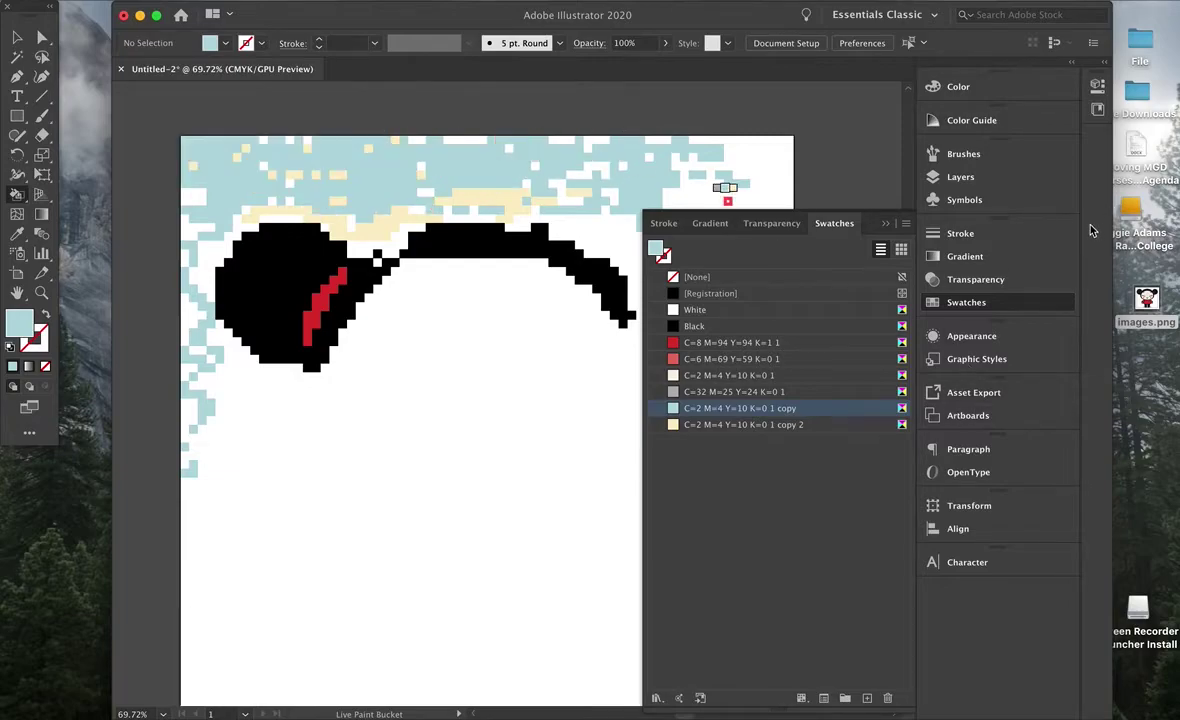
# Draw a light blue rectangle on the Background layer that extends slightly past all edges of the artboard.
pyautogui.click(1011, 177)
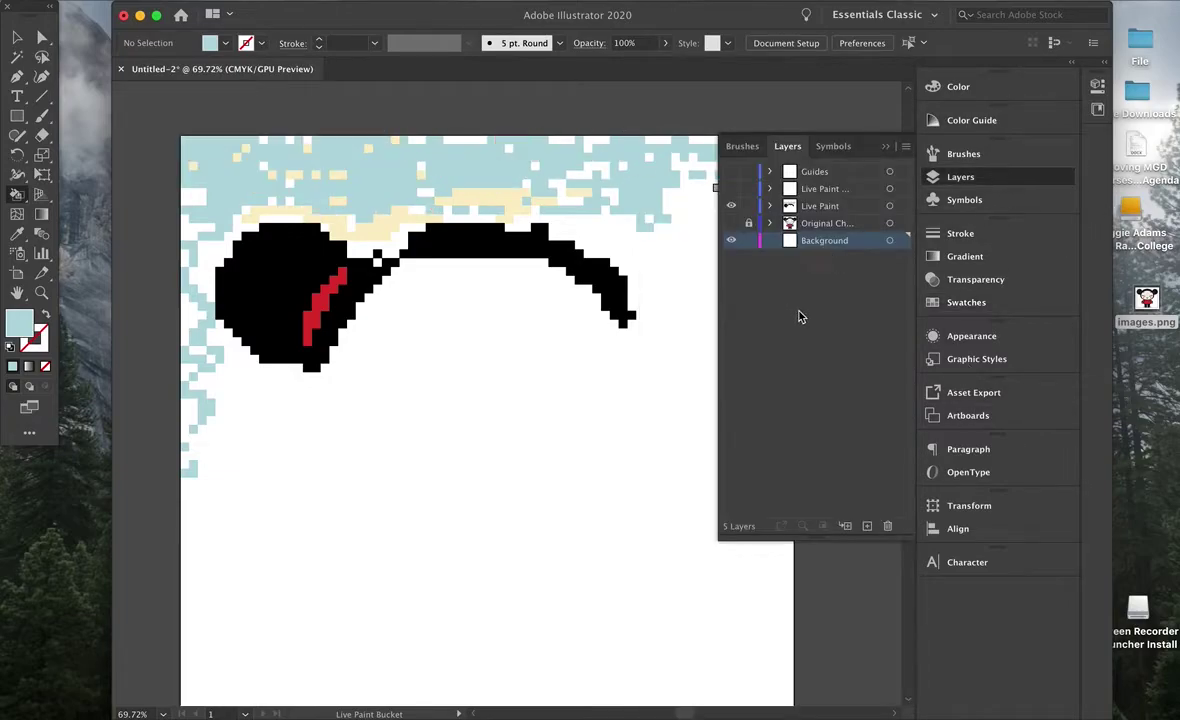
pyautogui.click(17, 115)
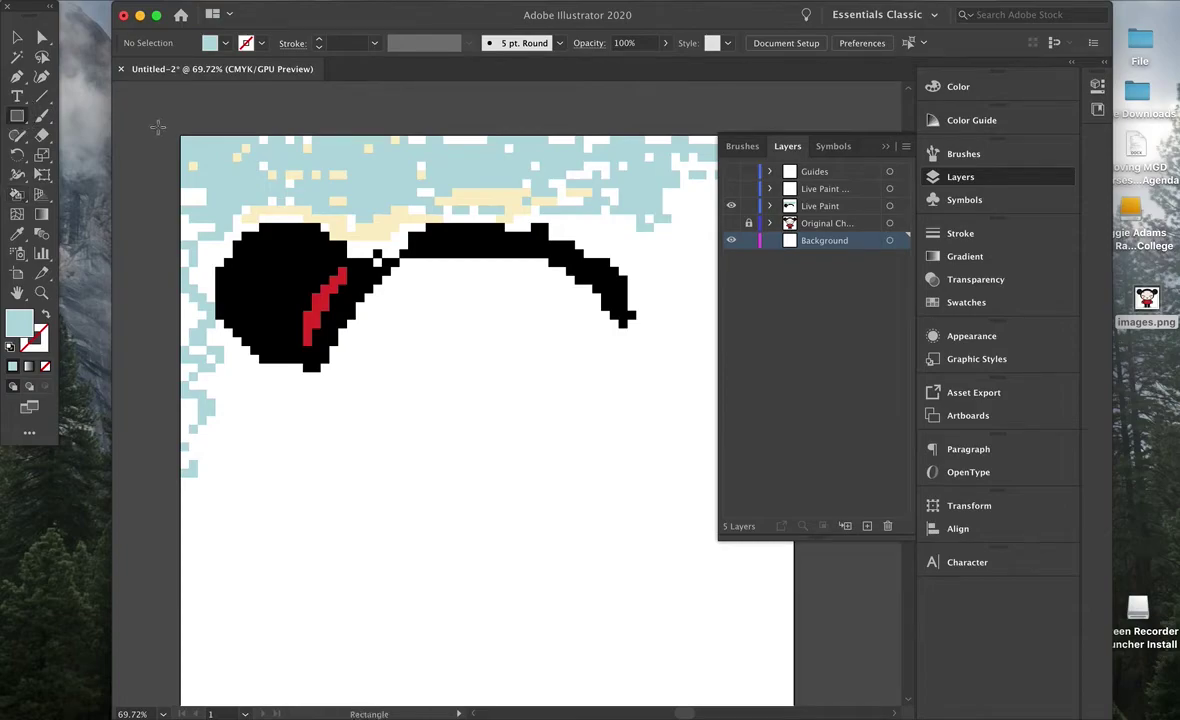
pyautogui.moveTo(167, 117); pyautogui.dragTo(830, 521)
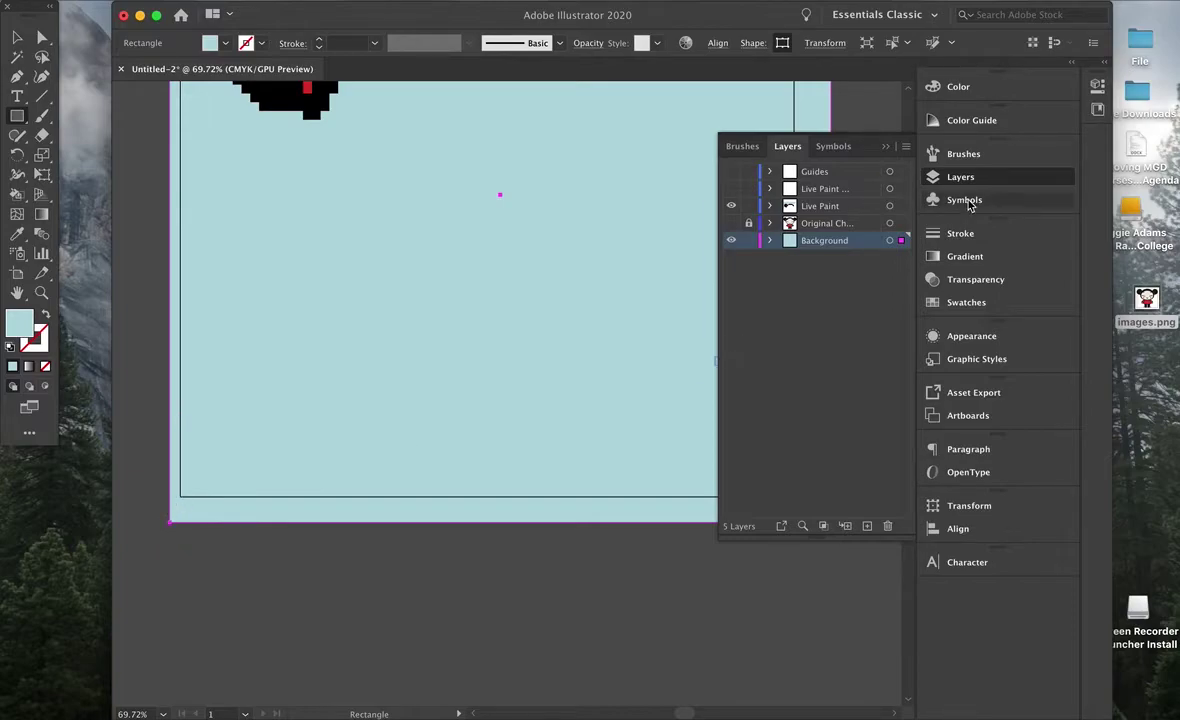
# Duplicate the light blue swatch and set the copy's cyan to 100%, recoloring the selected Background rectangle.
pyautogui.click(975, 300)
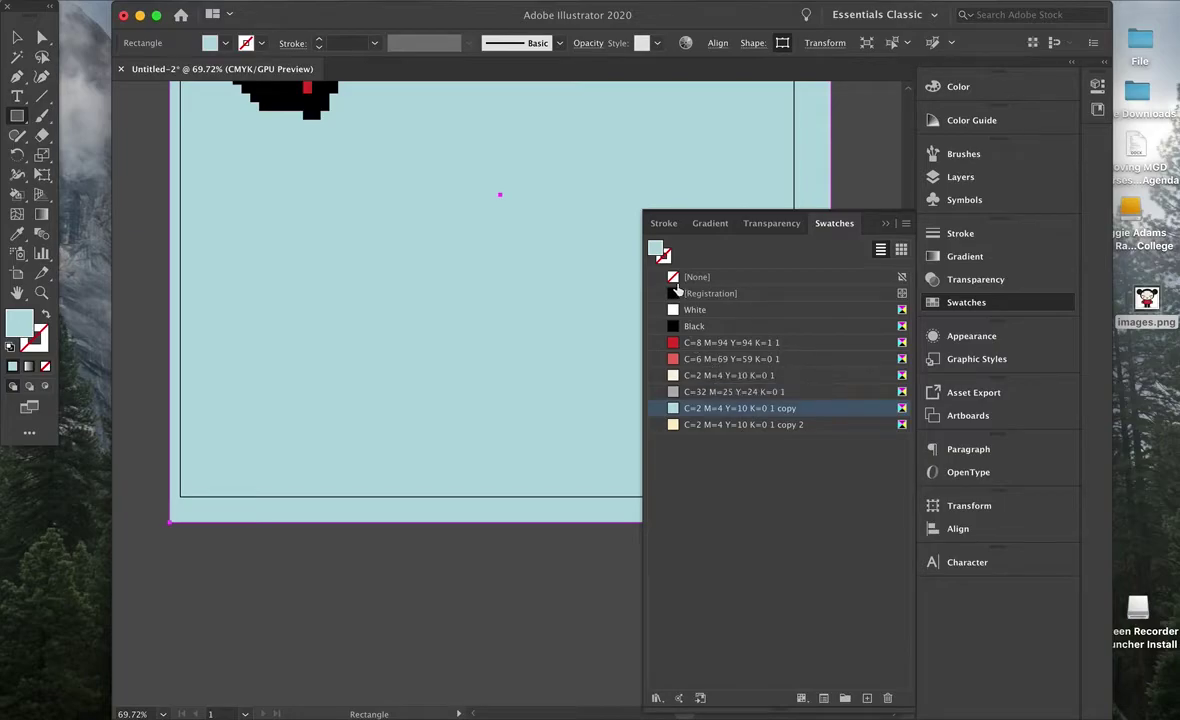
pyautogui.moveTo(675, 412); pyautogui.dragTo(867, 698)
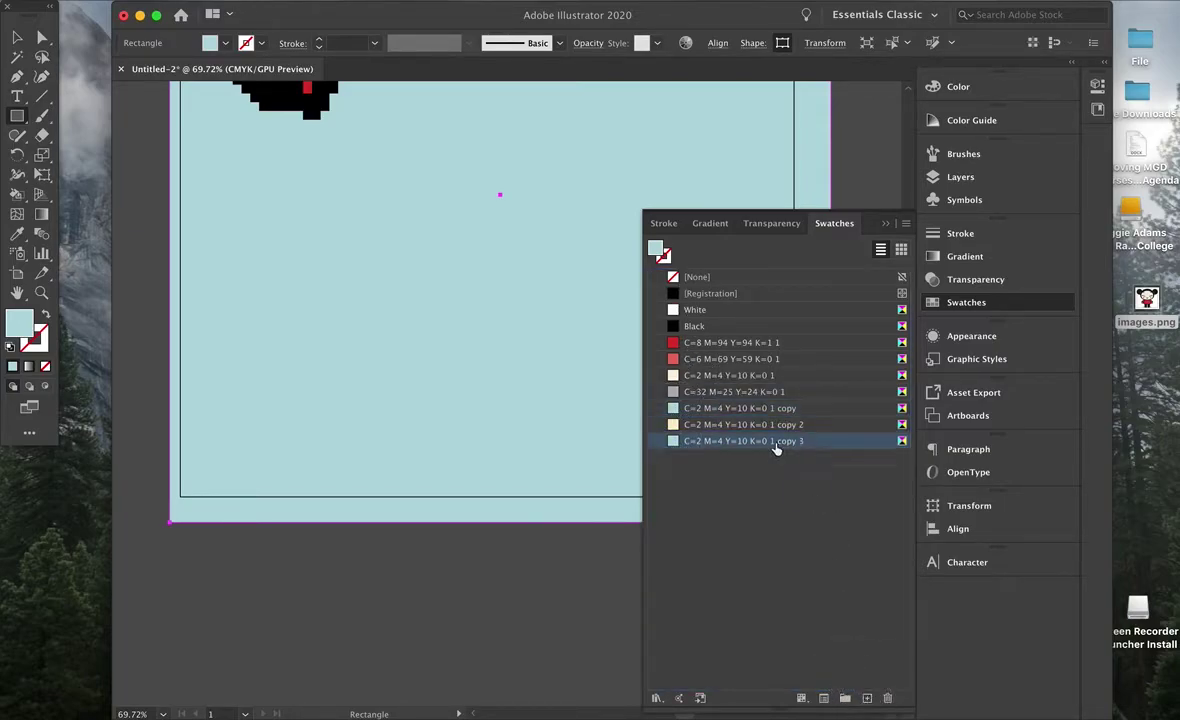
pyautogui.doubleClick(672, 441)
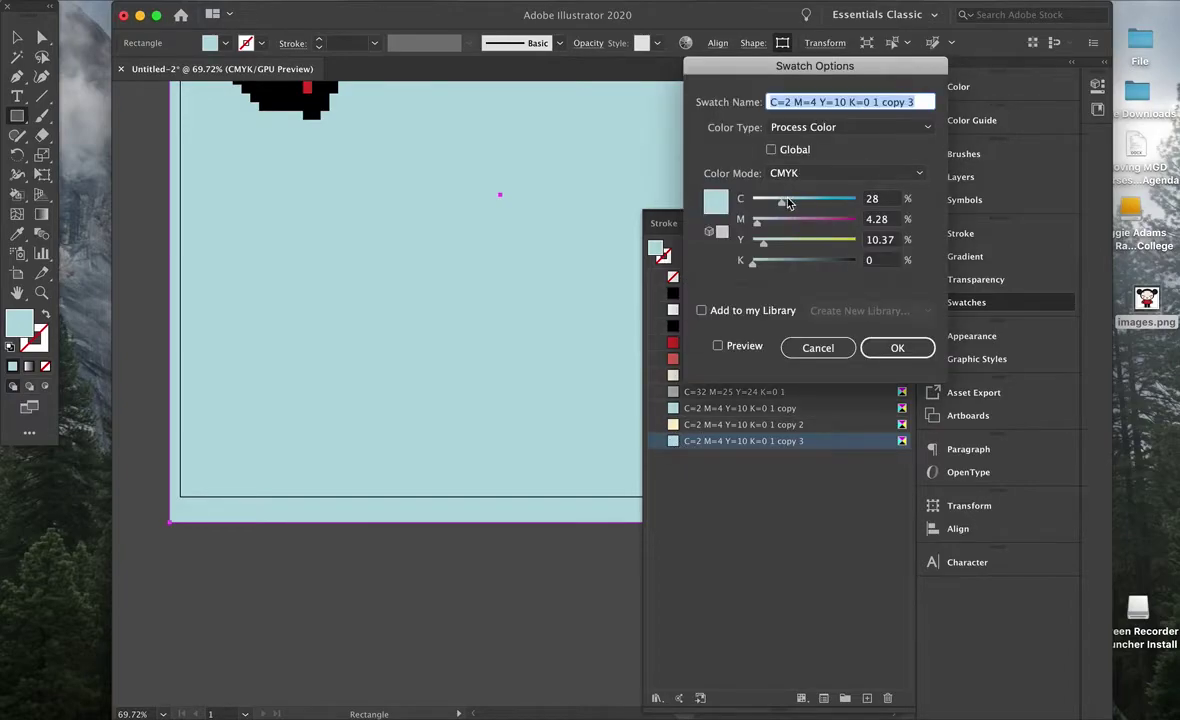
pyautogui.moveTo(789, 203); pyautogui.dragTo(858, 200)
pyautogui.click(911, 352)
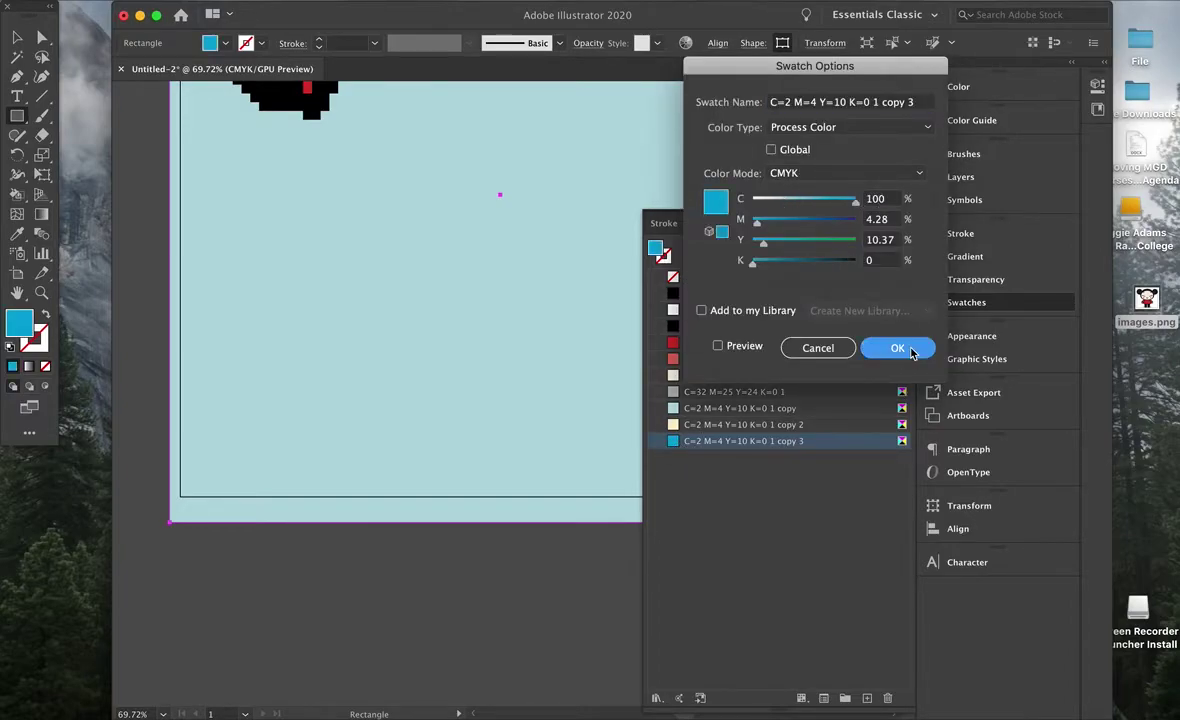
pyautogui.scroll(6, 595, 375)
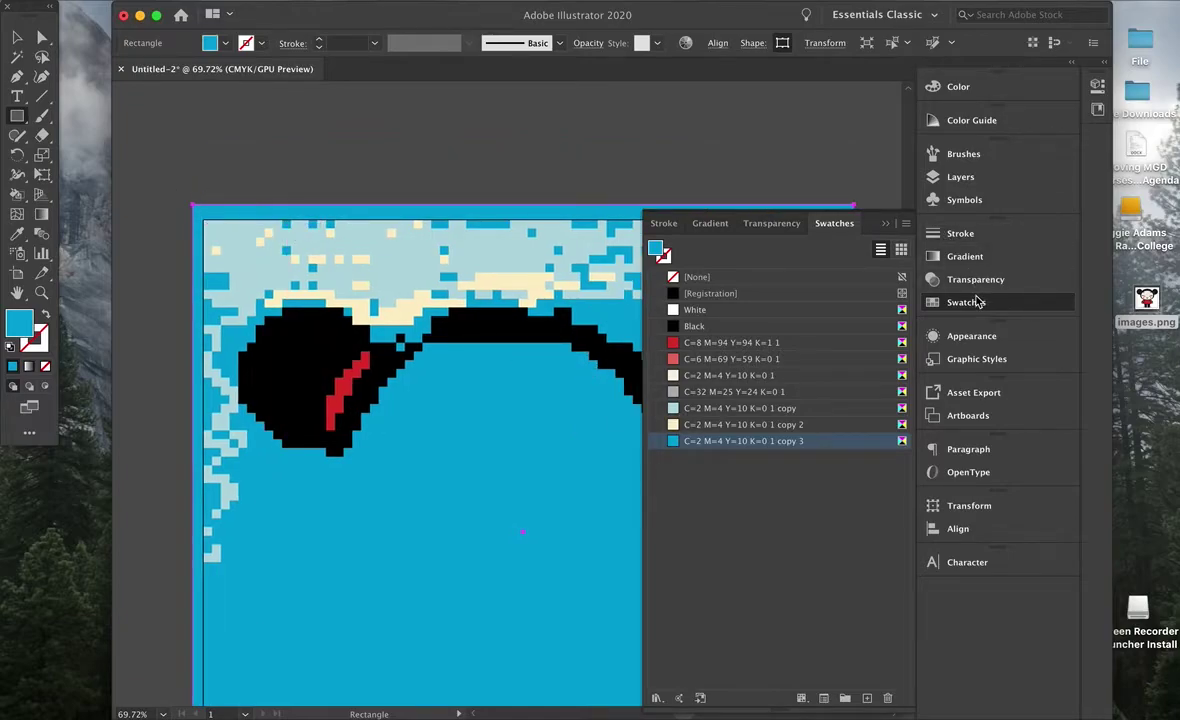
# Lock the selected blue rectangle on the Background layer.
pyautogui.click(978, 176)
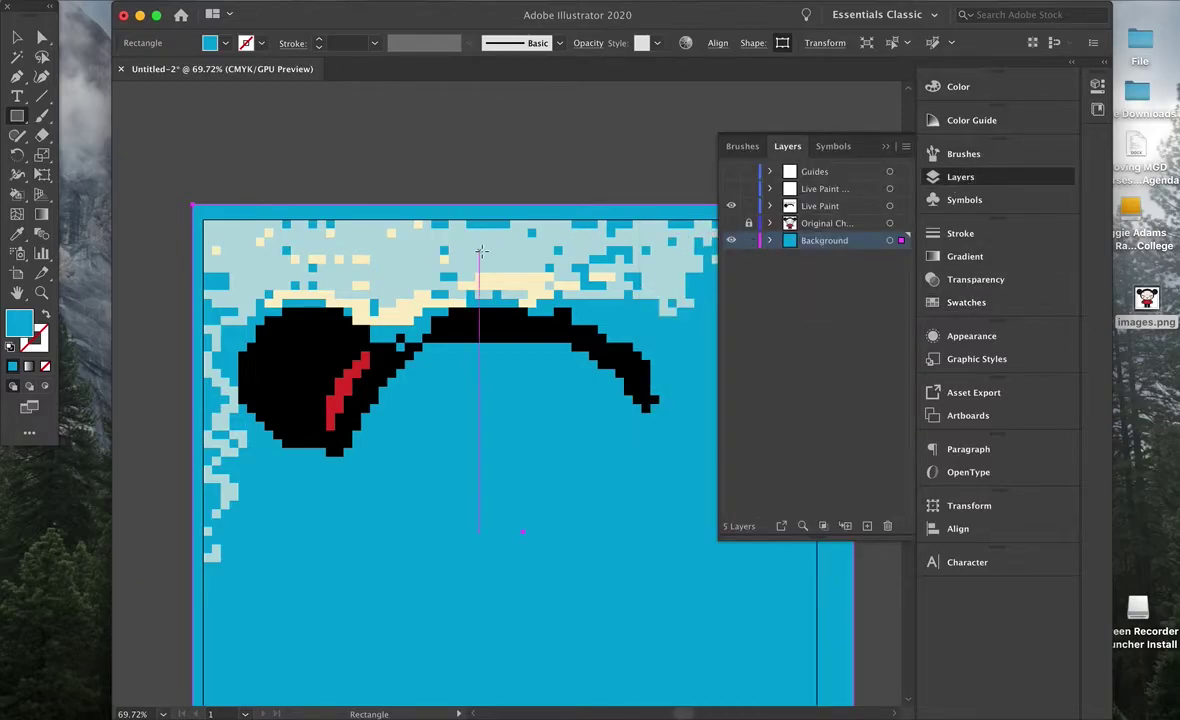
pyautogui.press('v')
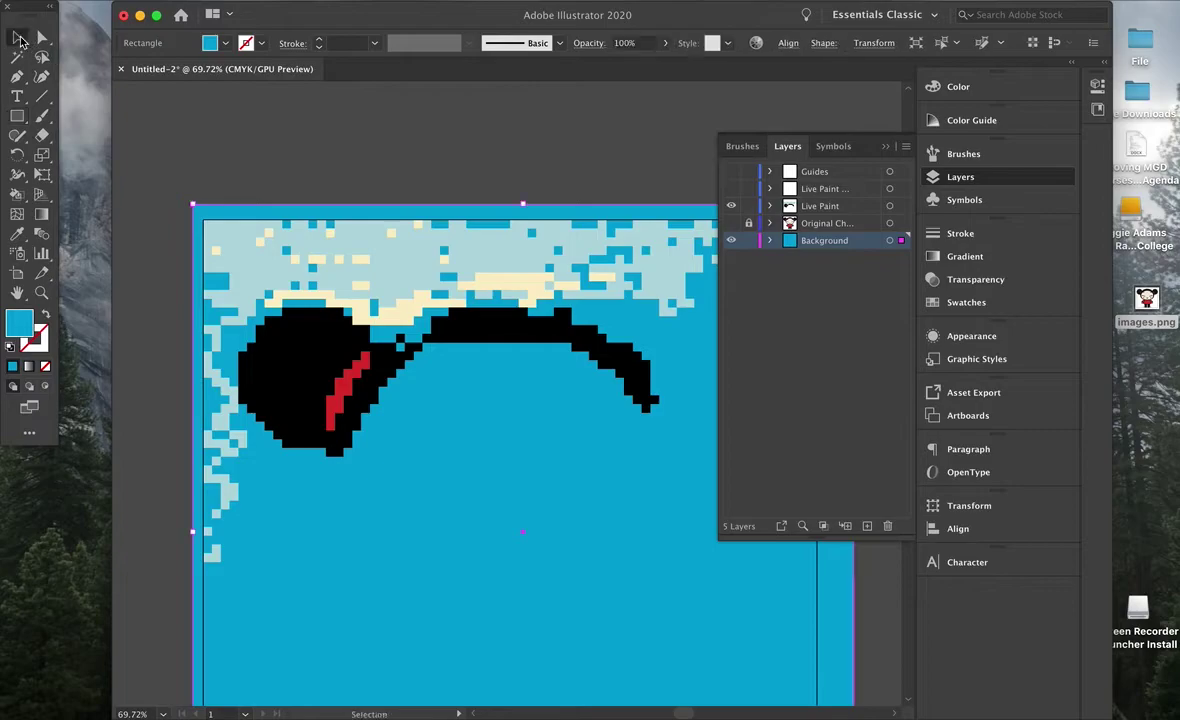
pyautogui.click(213, 3)
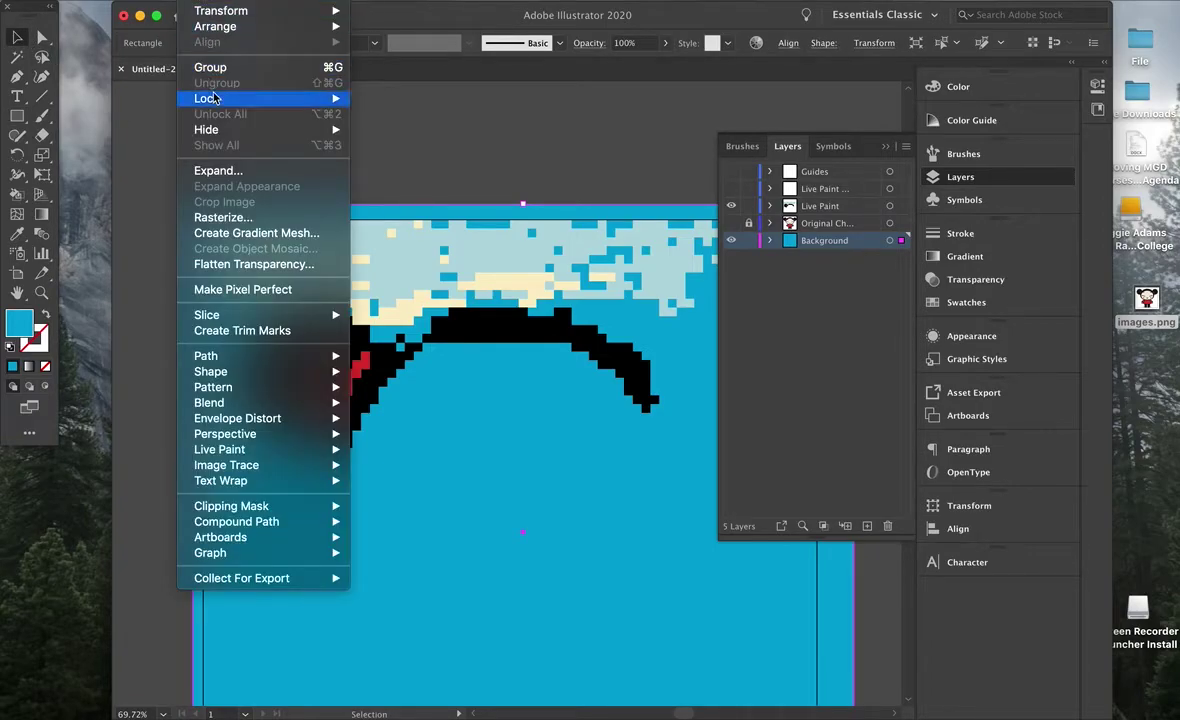
pyautogui.moveTo(340, 96)
pyautogui.click(393, 100)
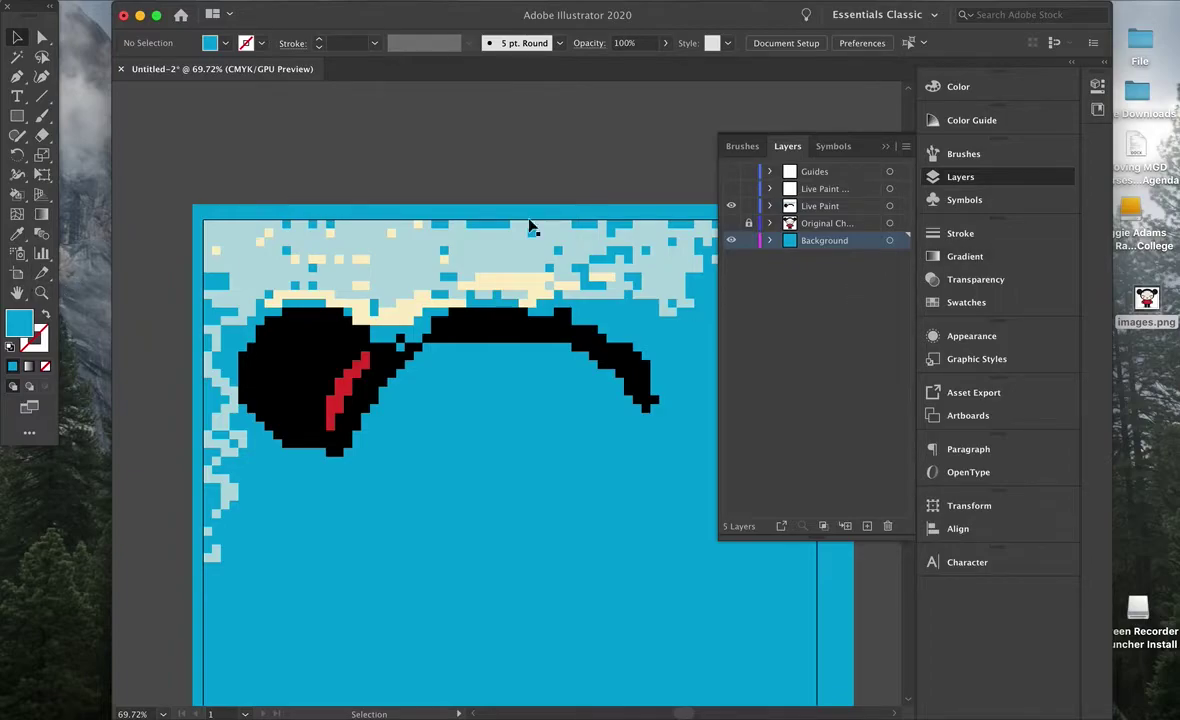
# Sample the light blue with the Live Paint Bucket and fill the gaps and some pale yellow squares in the sky above the hair.
pyautogui.click(17, 193)
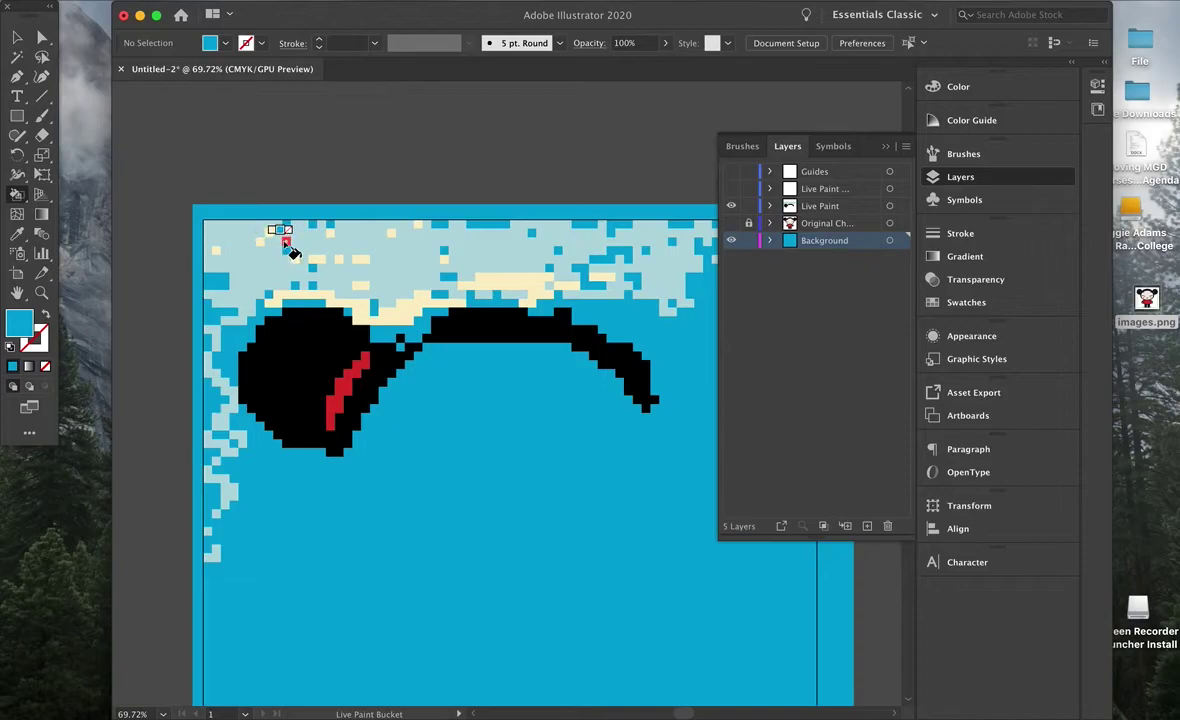
pyautogui.keyDown('alt'); pyautogui.click(289, 231); pyautogui.keyUp('alt')
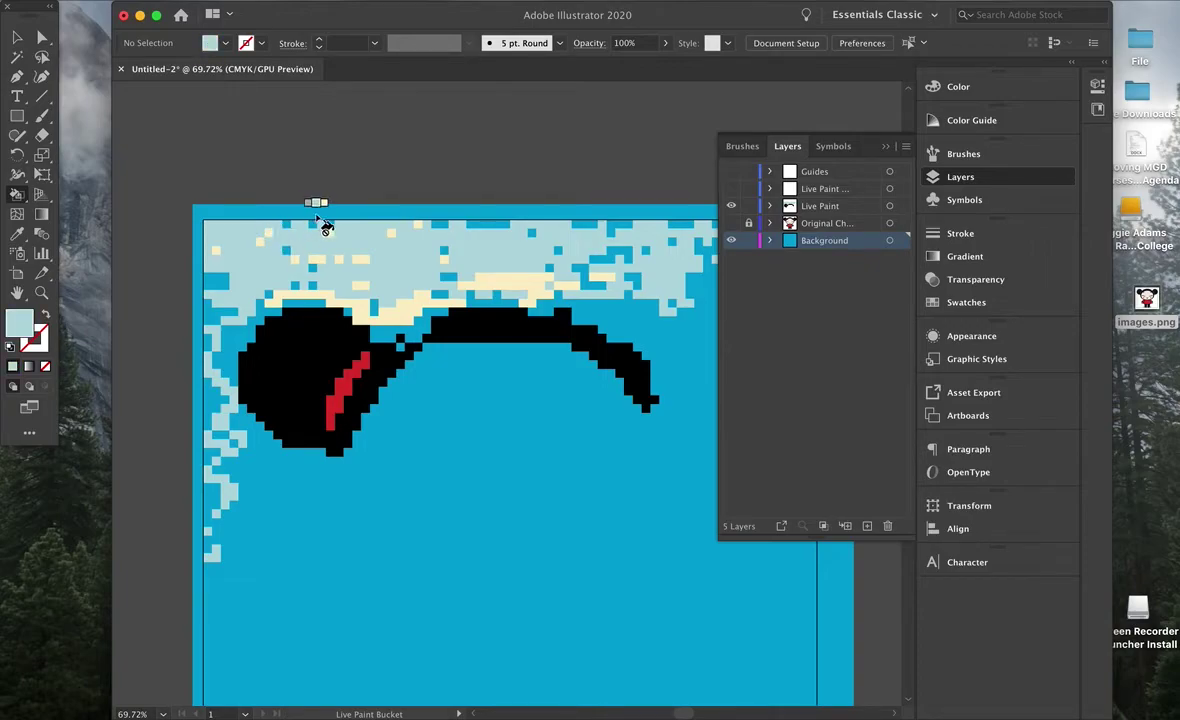
pyautogui.click(285, 226)
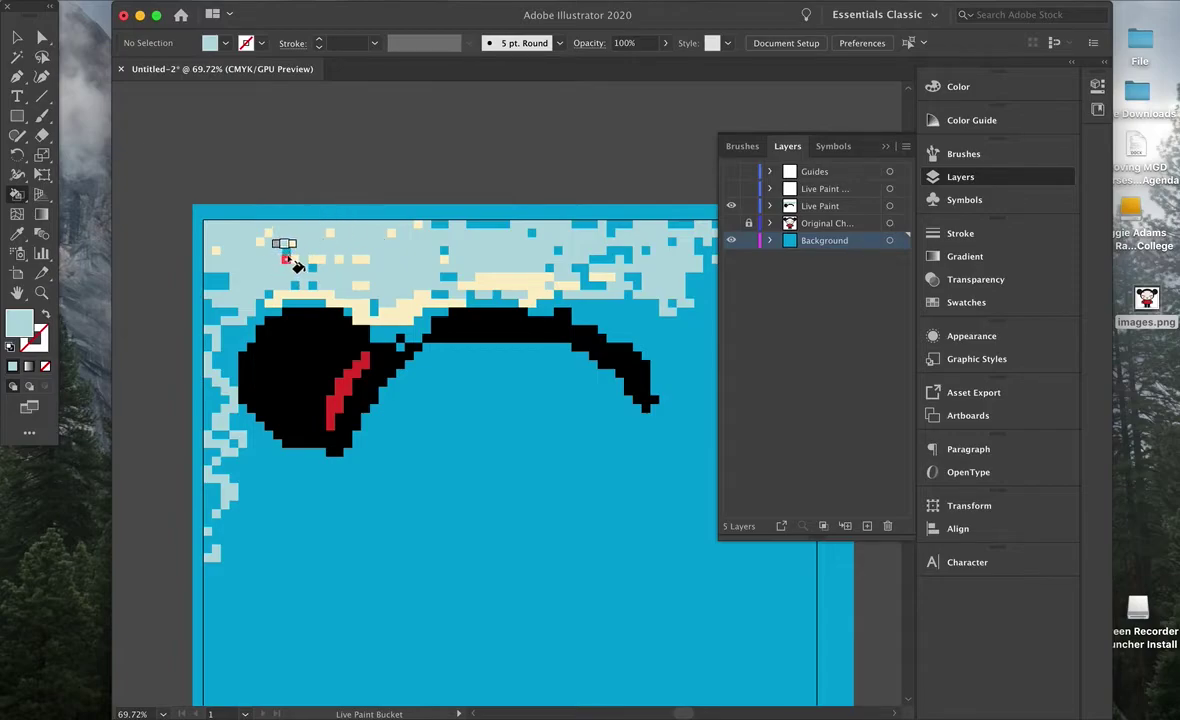
pyautogui.moveTo(287, 283); pyautogui.dragTo(440, 279)
pyautogui.moveTo(445, 274)
pyautogui.mouseDown()
pyautogui.moveTo(421, 232)
pyautogui.moveTo(656, 229)
pyautogui.moveTo(624, 272)
pyautogui.moveTo(591, 274)
pyautogui.moveTo(611, 291)
pyautogui.moveTo(645, 264)
pyautogui.moveTo(648, 274)
pyautogui.moveTo(580, 235)
pyautogui.moveTo(505, 305)
pyautogui.moveTo(475, 265)
pyautogui.mouseUp()
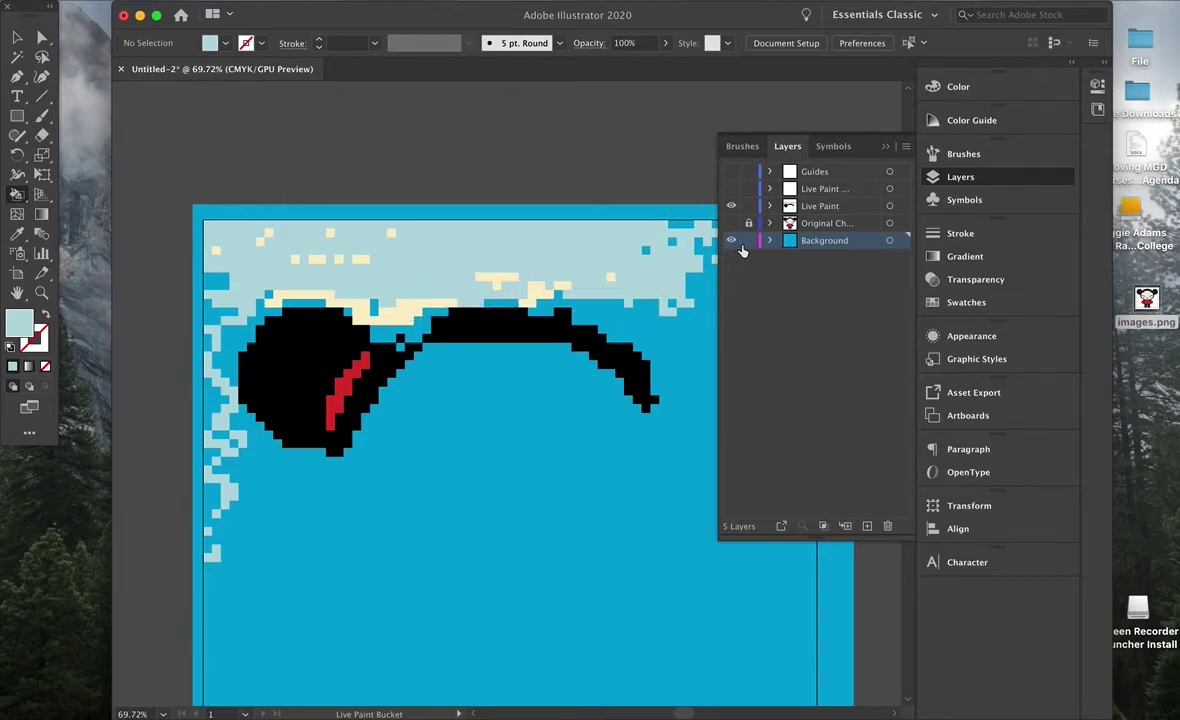
# Unlock all objects and delete the blue rectangle from the Background layer.
pyautogui.click(17, 37)
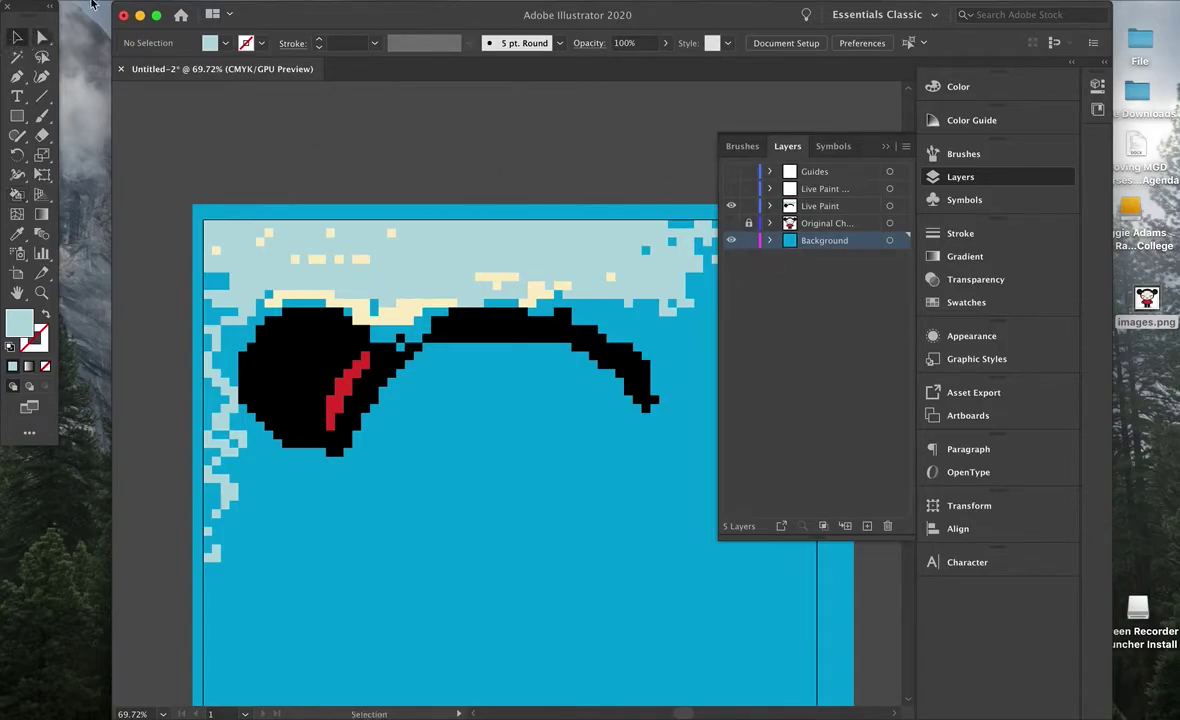
pyautogui.click(217, 2)
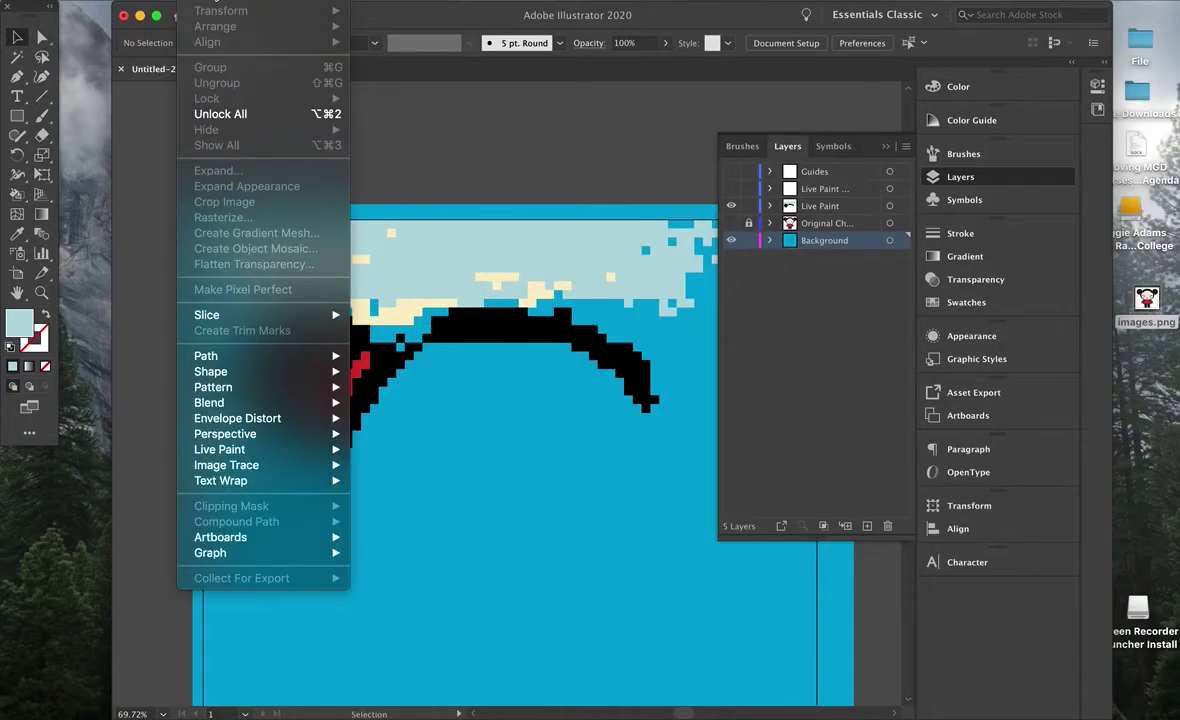
pyautogui.click(224, 114)
pyautogui.press('Delete')
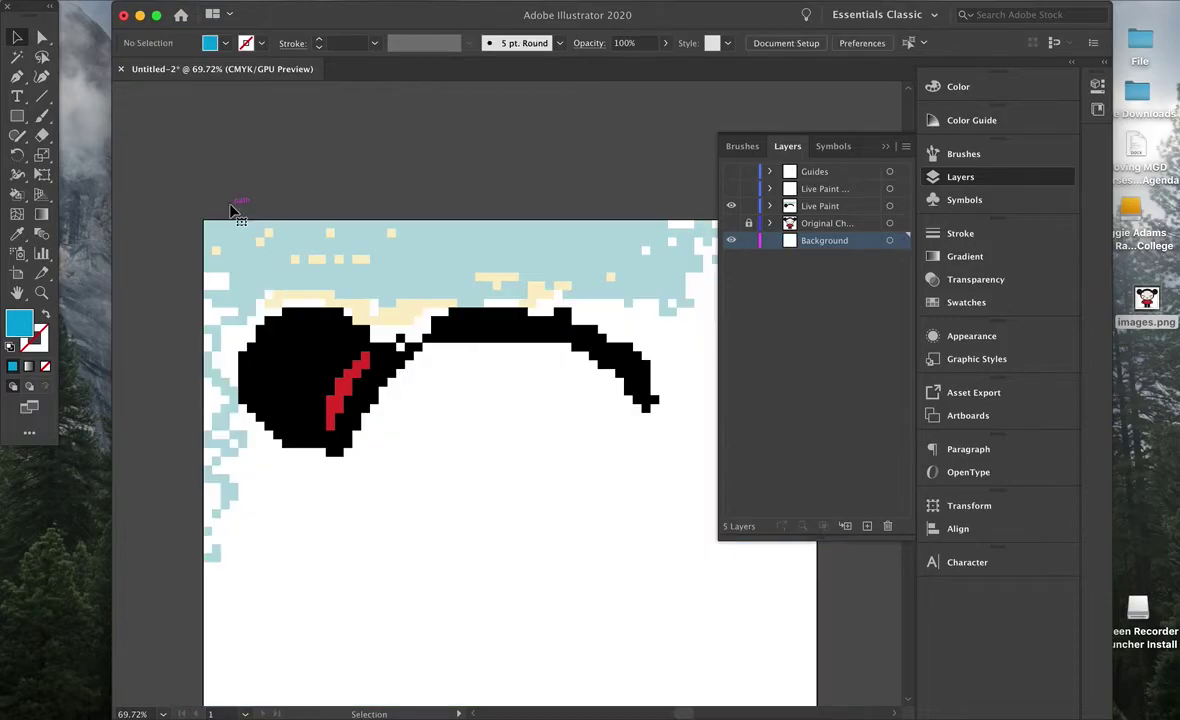
# Show the original character layer to compare the reference image with the pixel art.
pyautogui.scroll(-3, 230, 210)
pyautogui.hscroll(5, 230, 210)
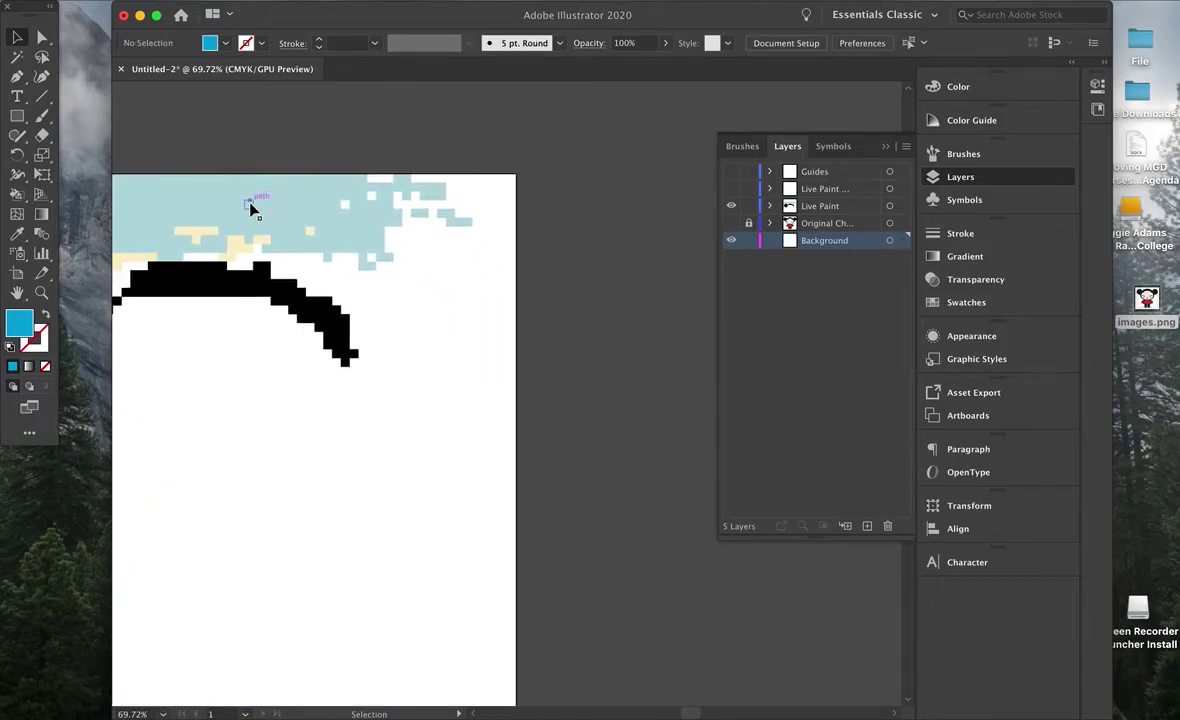
pyautogui.scroll(-2, 252, 210)
pyautogui.hscroll(-2, 252, 210)
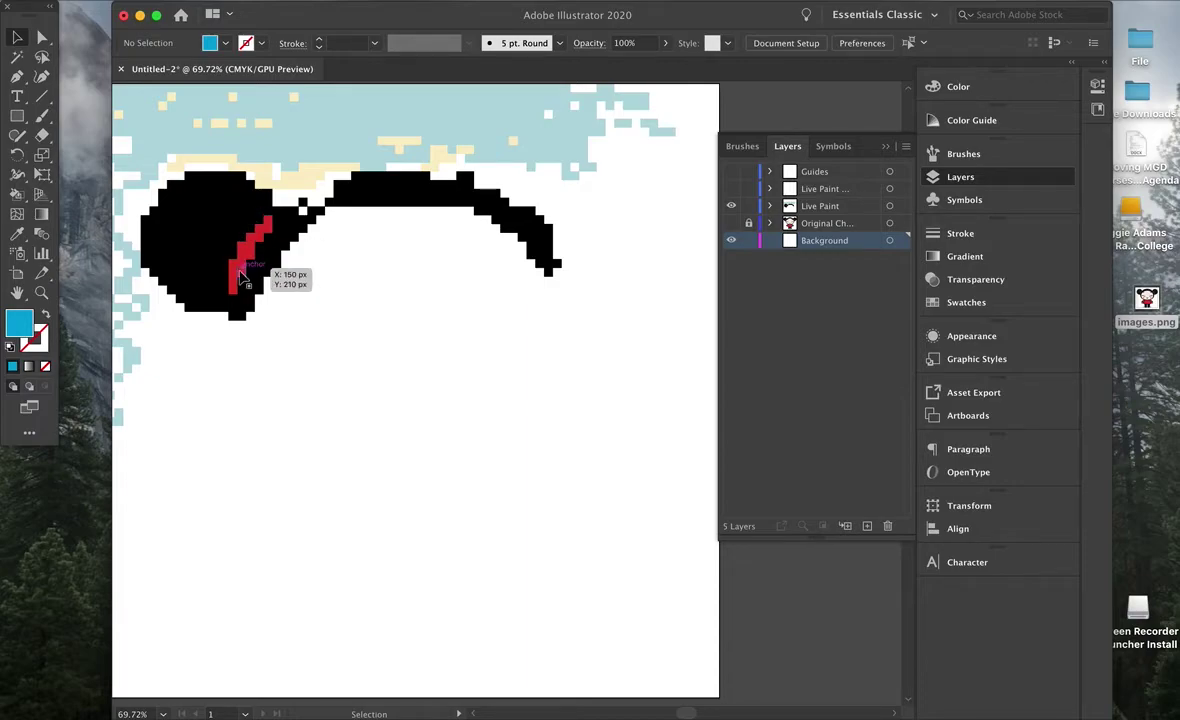
pyautogui.click(731, 223)
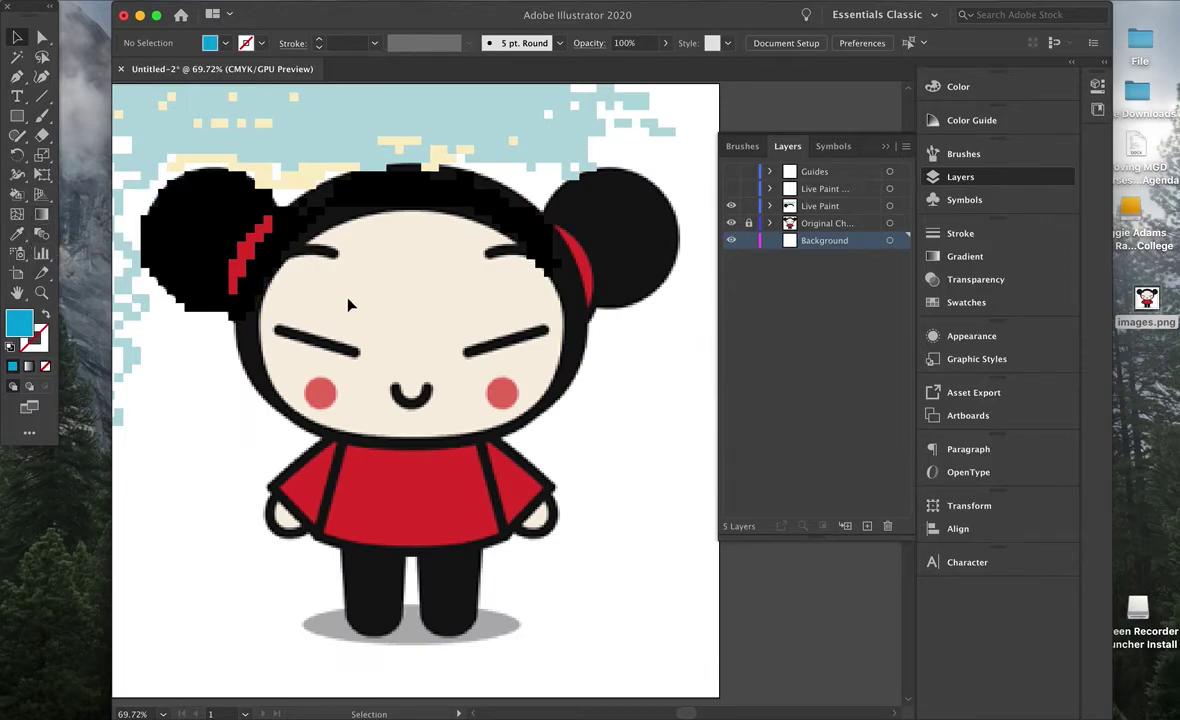
pyautogui.click(18, 197)
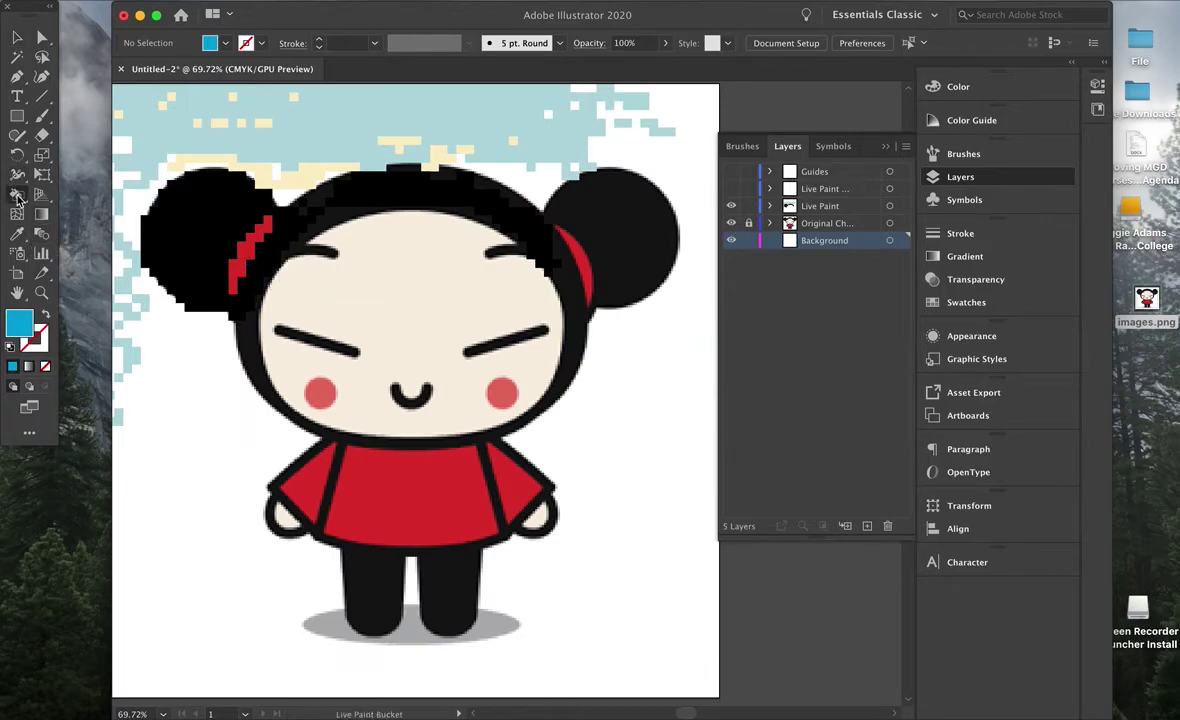
pyautogui.press('i')
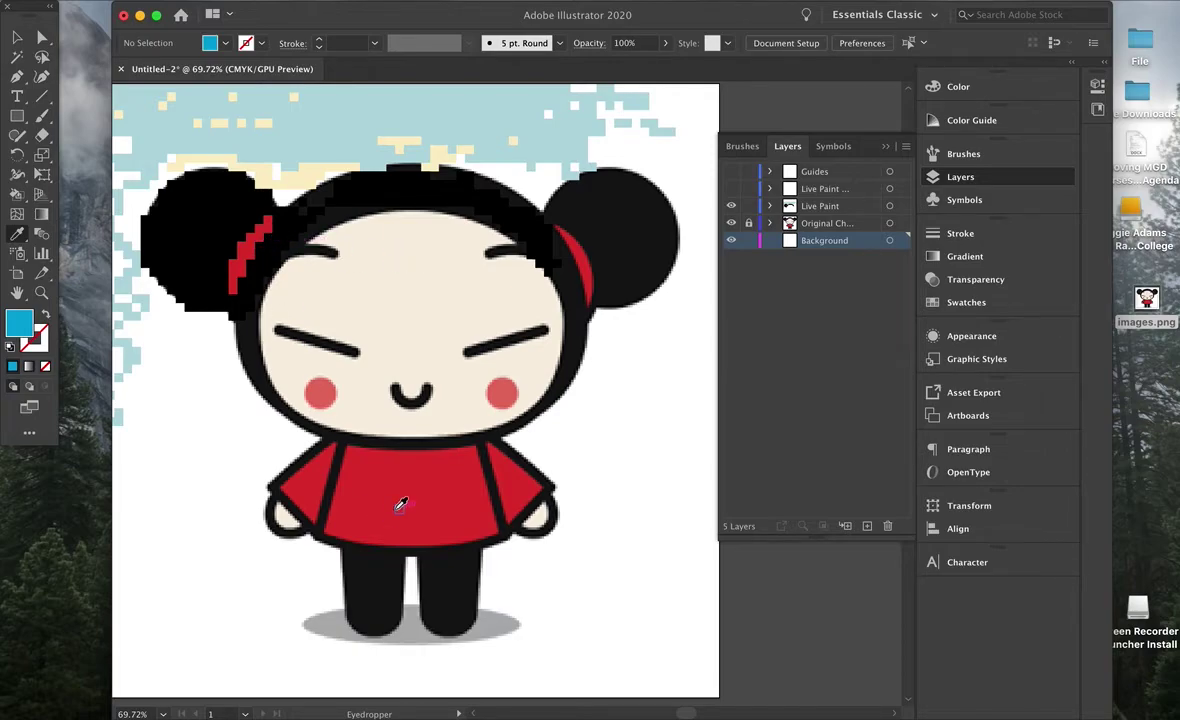
pyautogui.press('k')
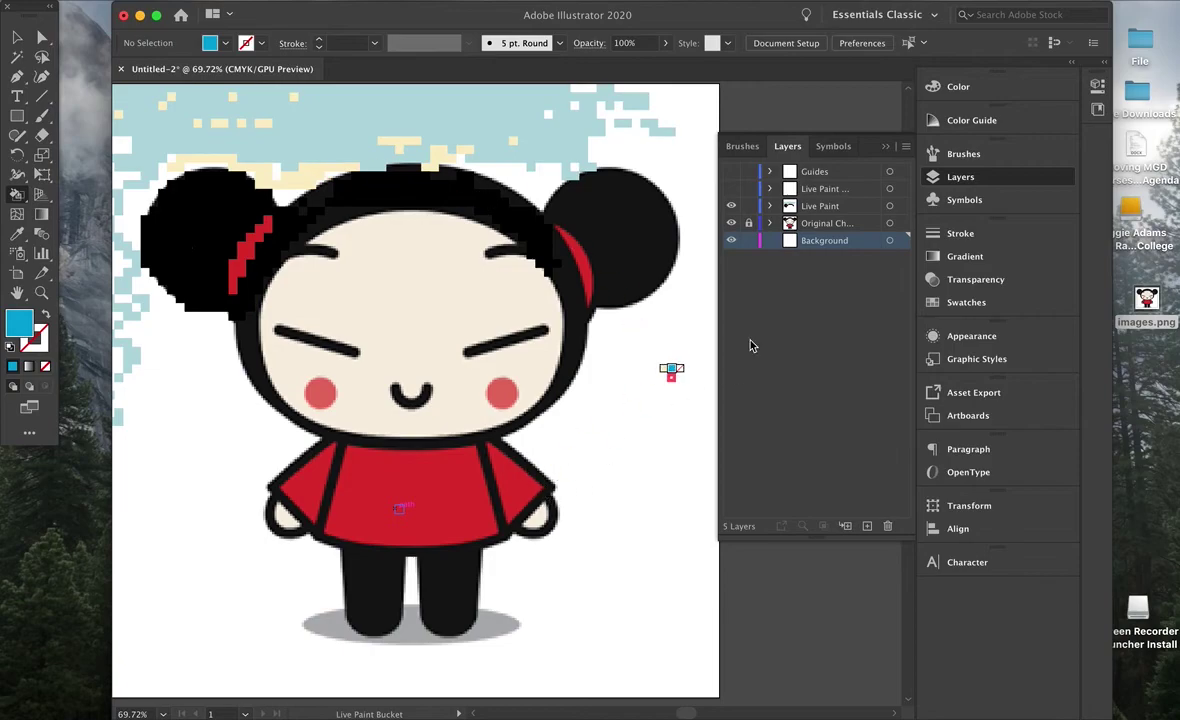
pyautogui.click(1000, 304)
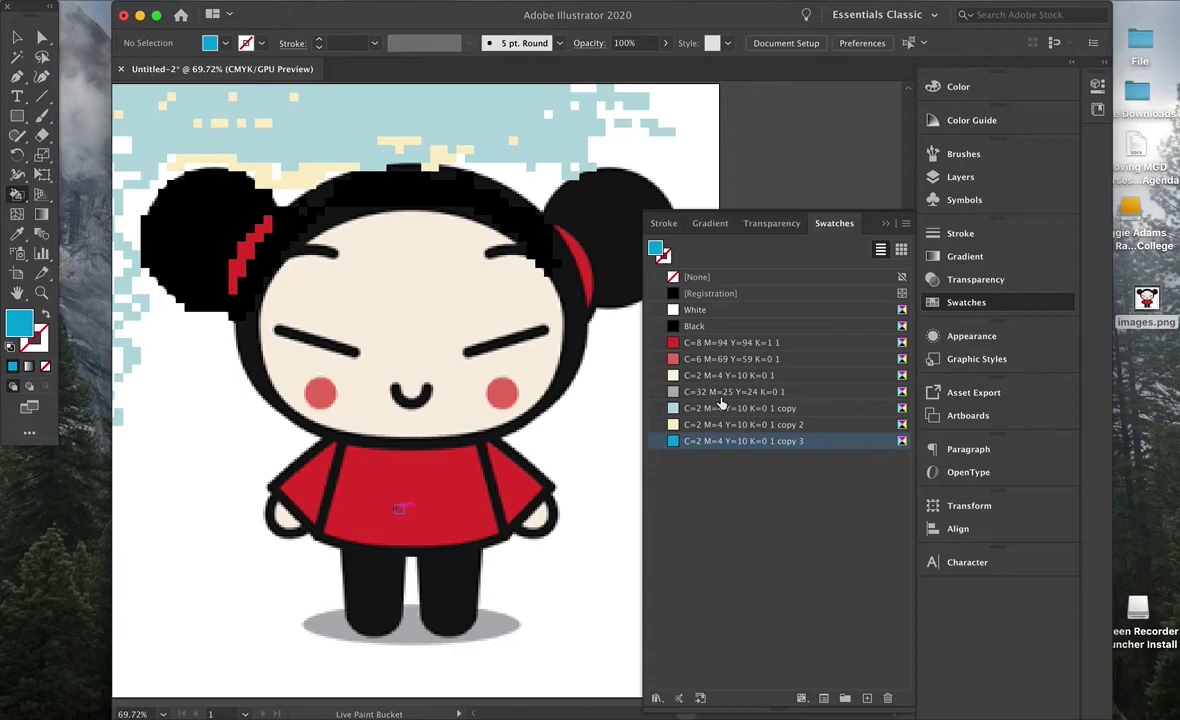
pyautogui.press('i')
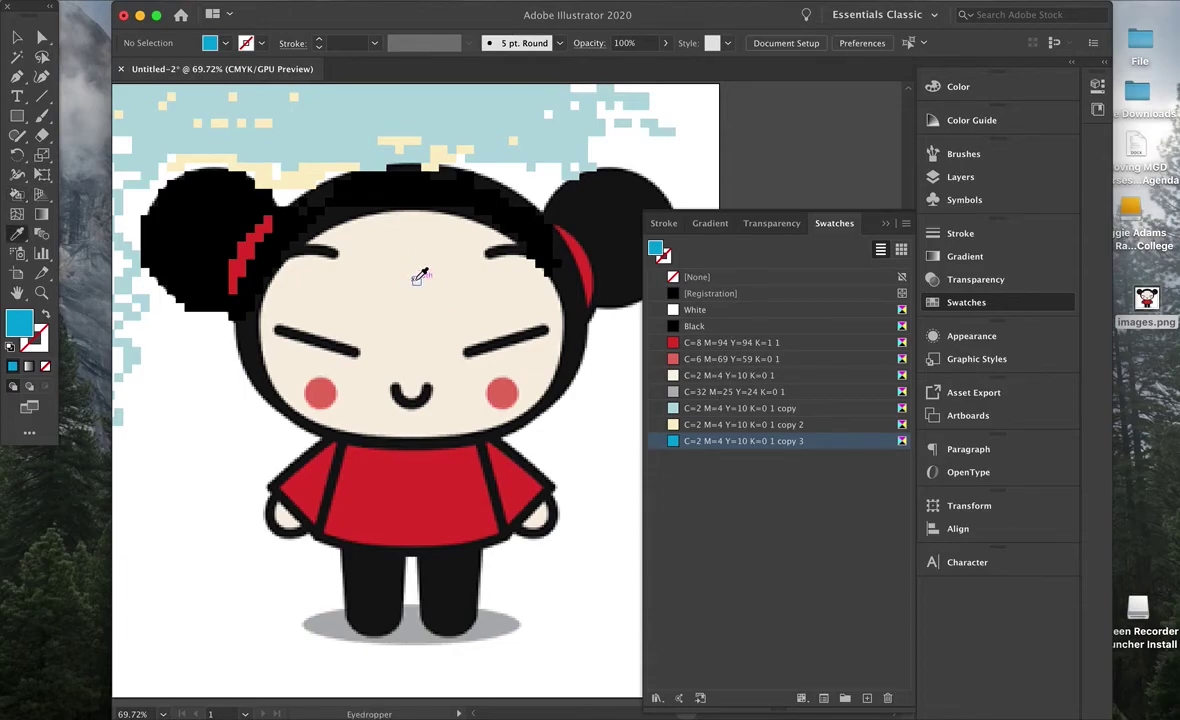
pyautogui.press('k')
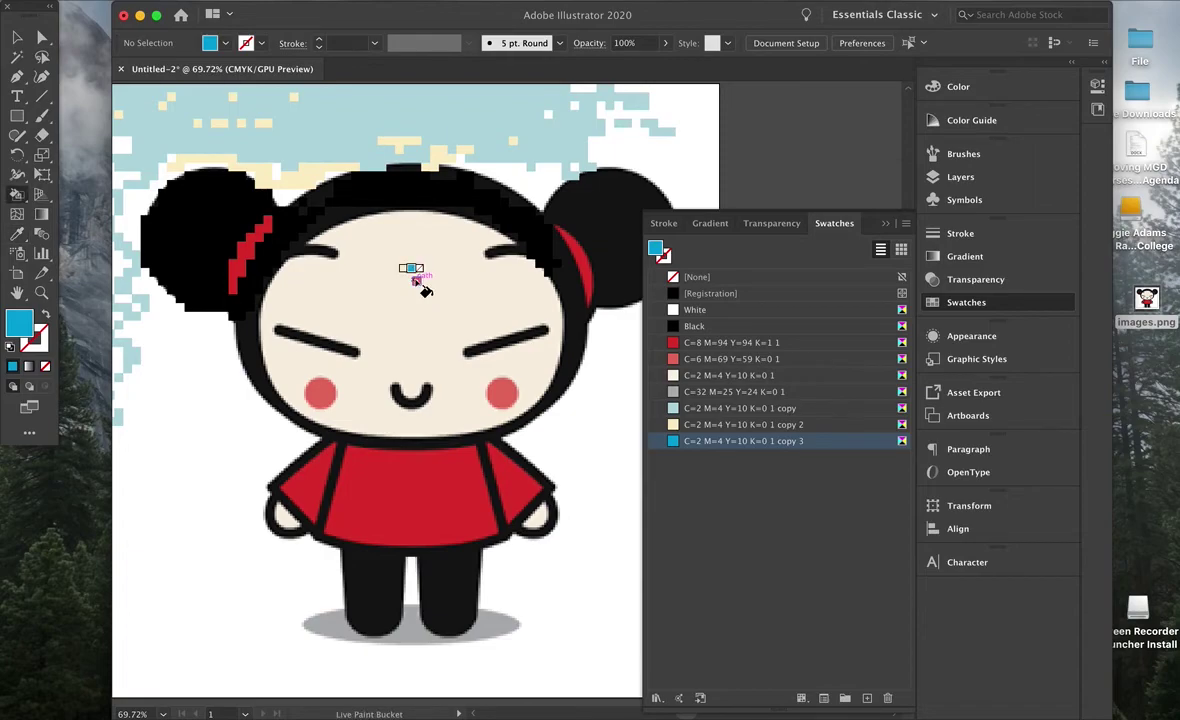
pyautogui.press('i')
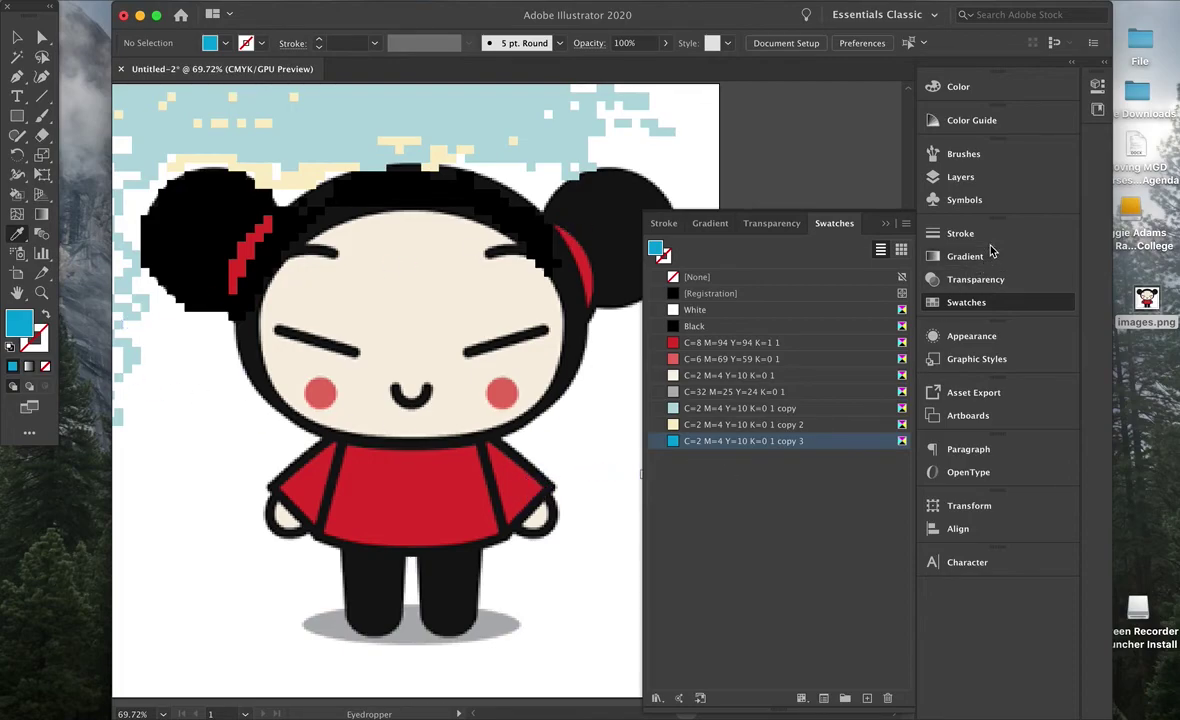
# Hide the original character layer so only the Live Paint pixel art shows, and switch to the Selection tool.
pyautogui.click(987, 180)
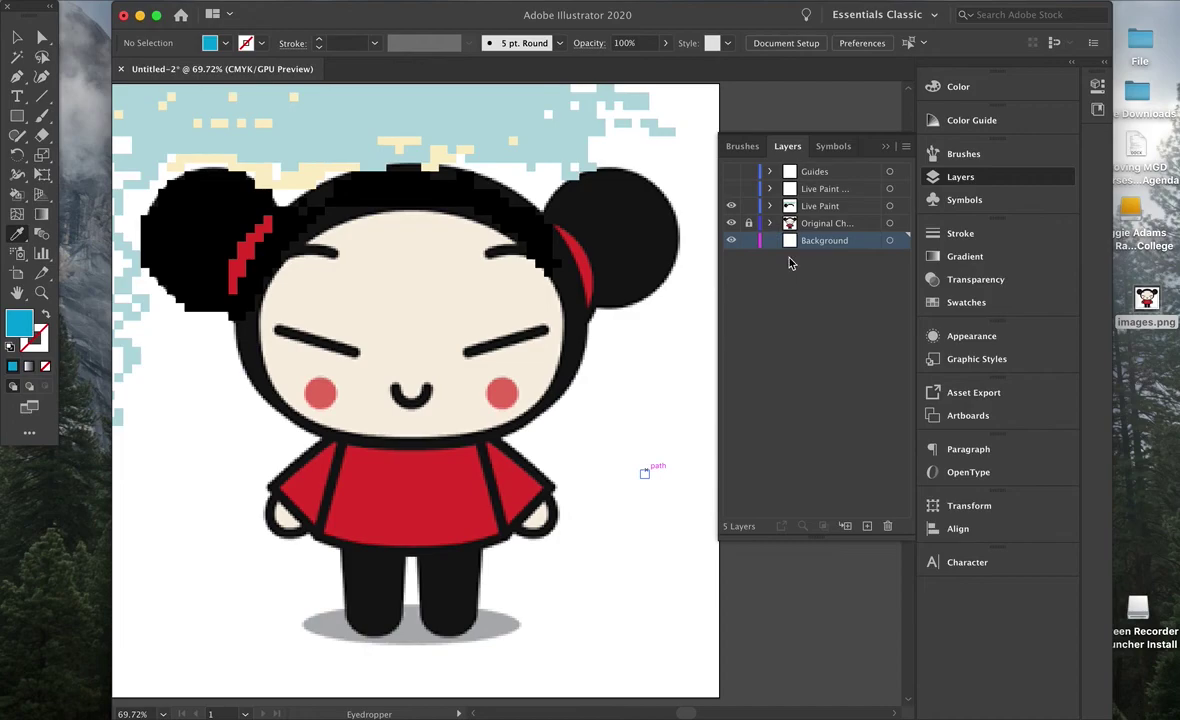
pyautogui.click(731, 223)
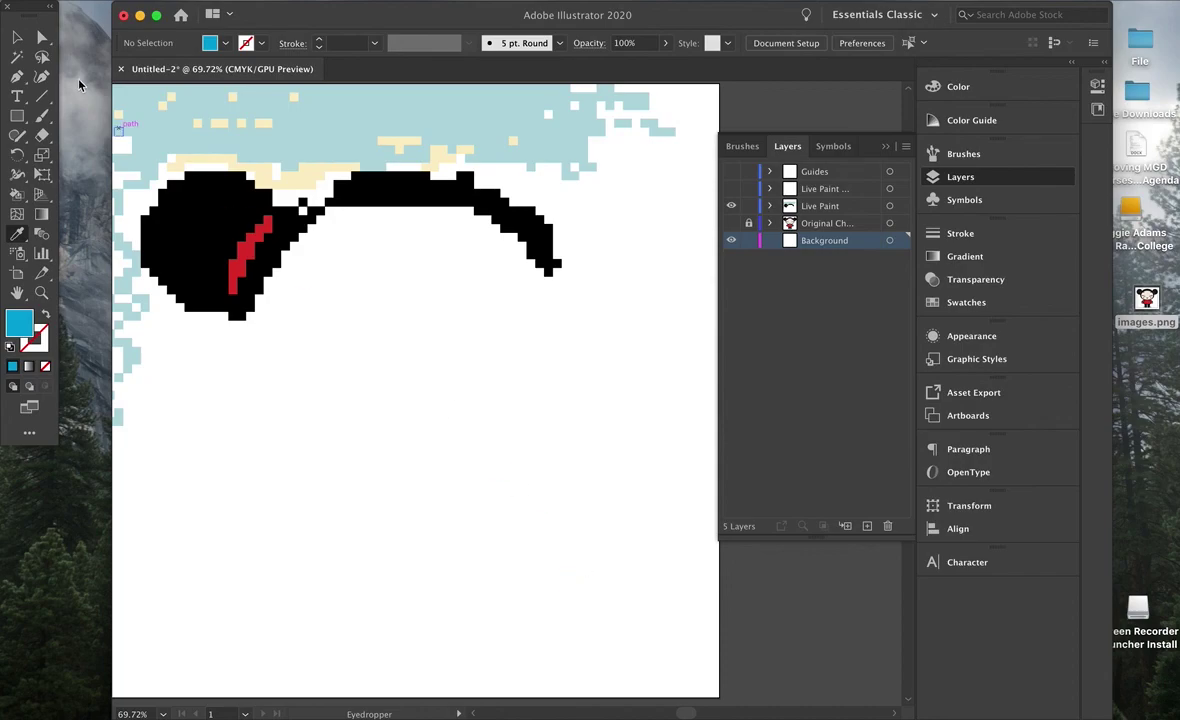
pyautogui.click(17, 37)
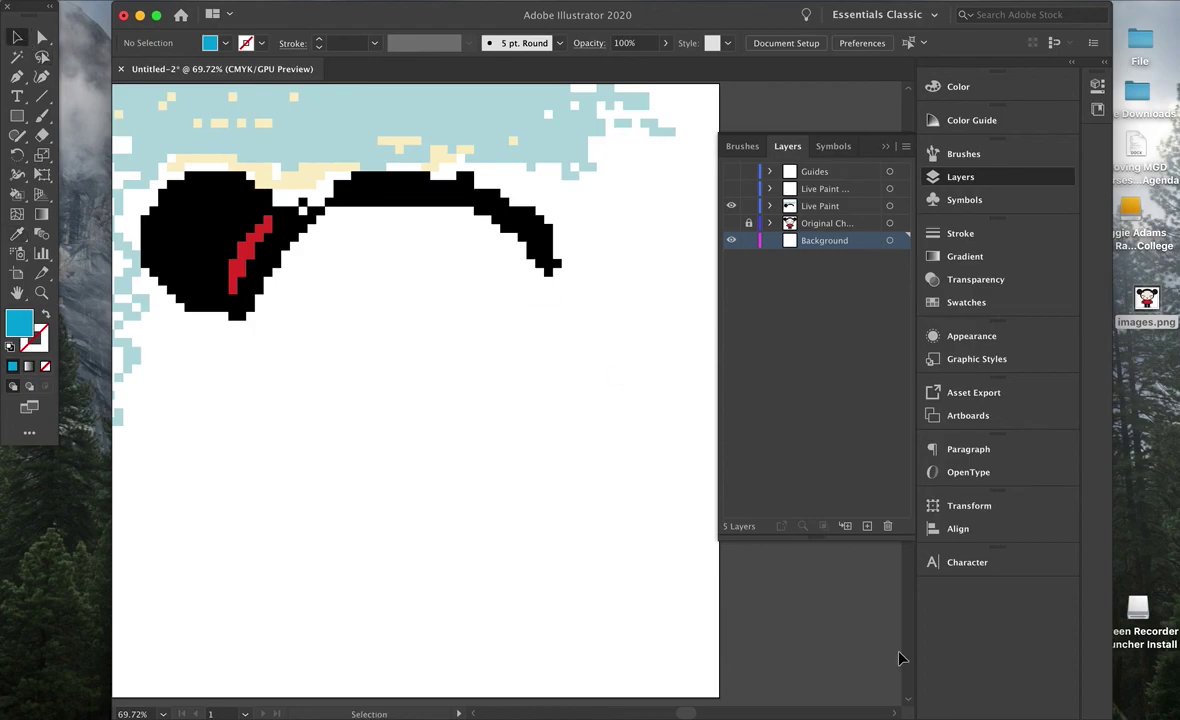
pyautogui.moveTo(1018, 716)
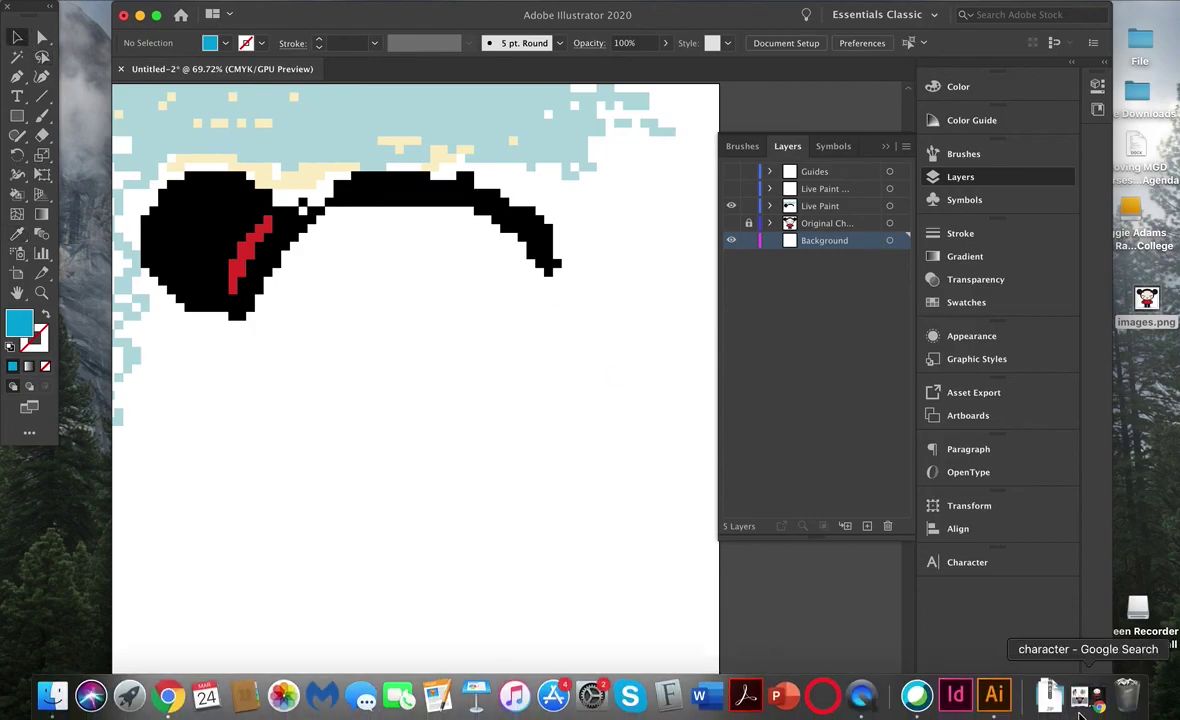
pyautogui.click(864, 700)
pyautogui.click(864, 700)
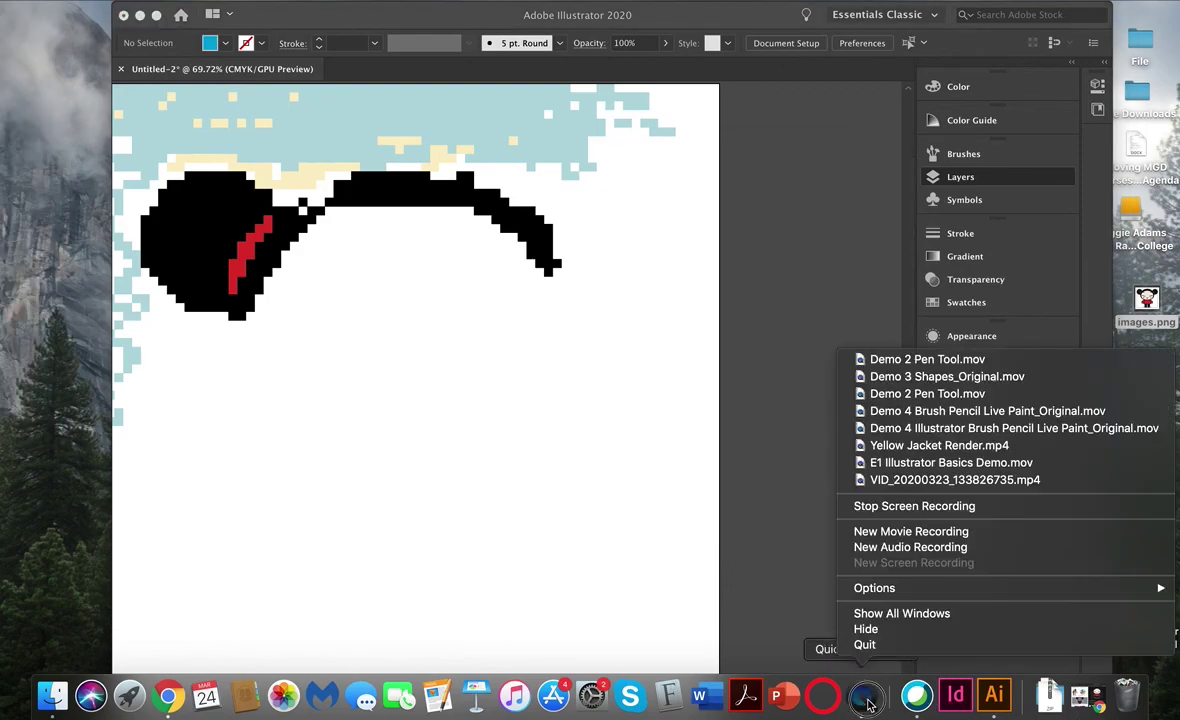